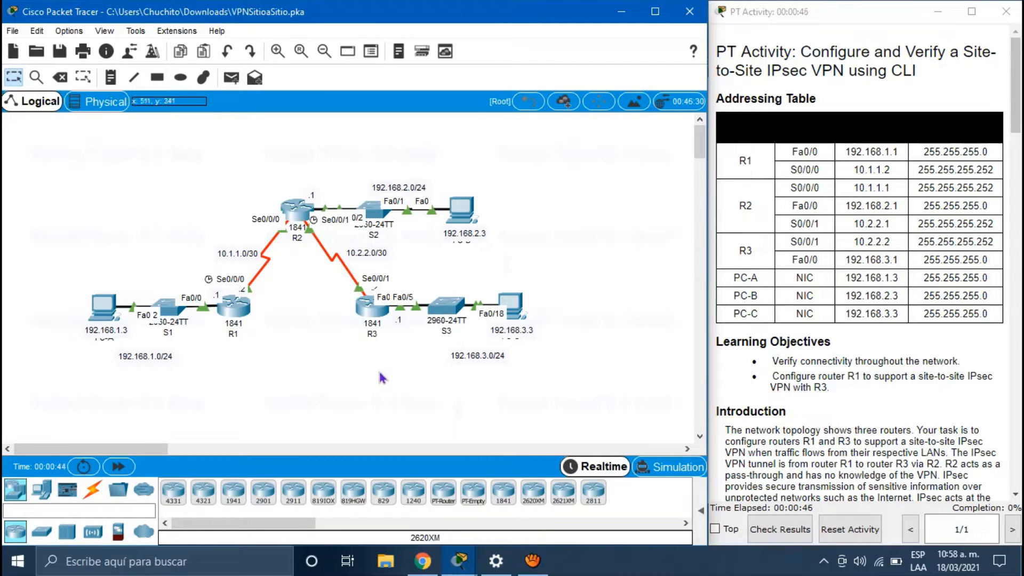
Step: Place a text note with the student's full name on the canvas beside R1
{"action": "left_click", "coordinate": [111, 78]}
{"action": "left_click", "coordinate": [260, 313]}
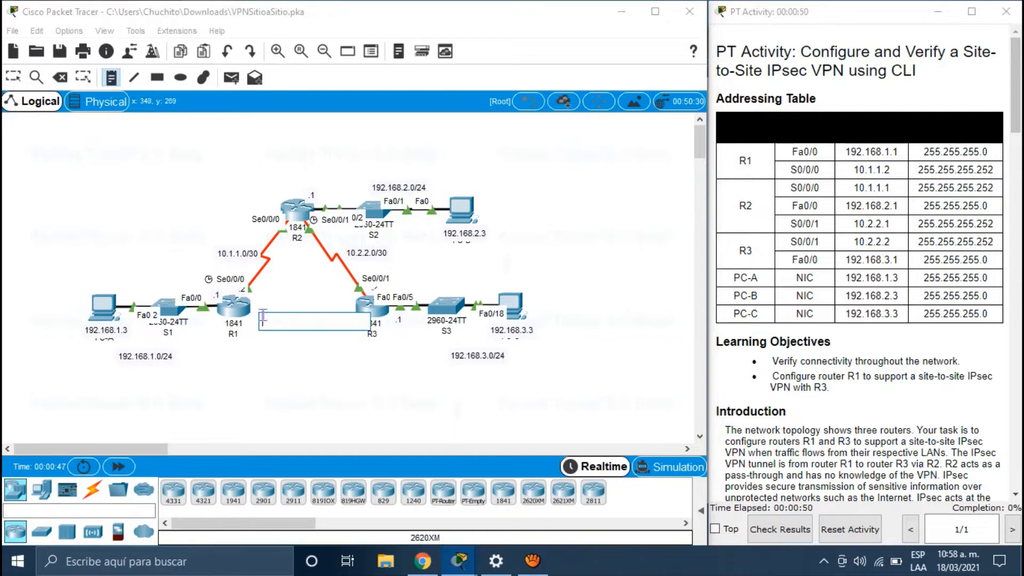
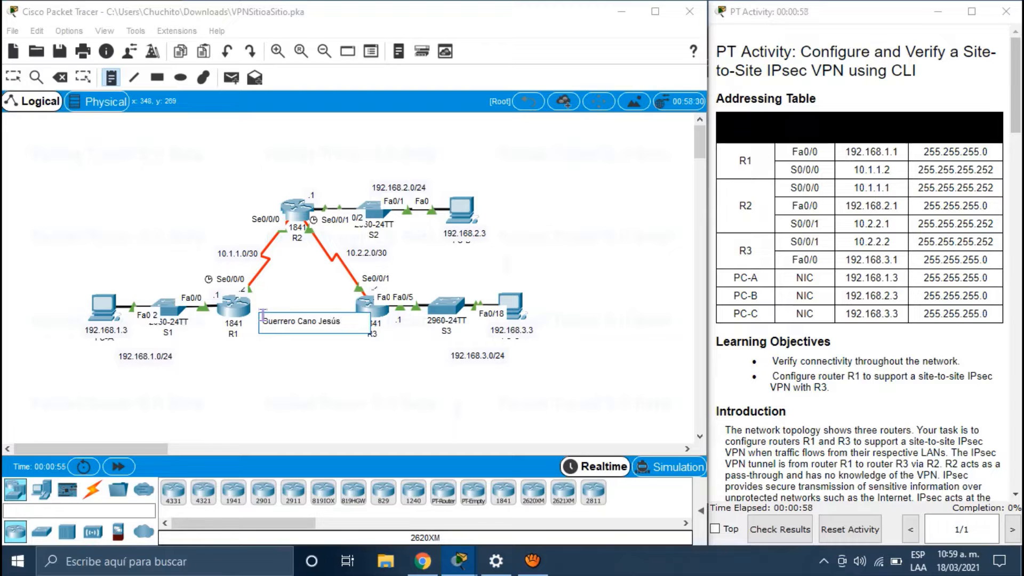
{"action": "left_click", "coordinate": [354, 397]}
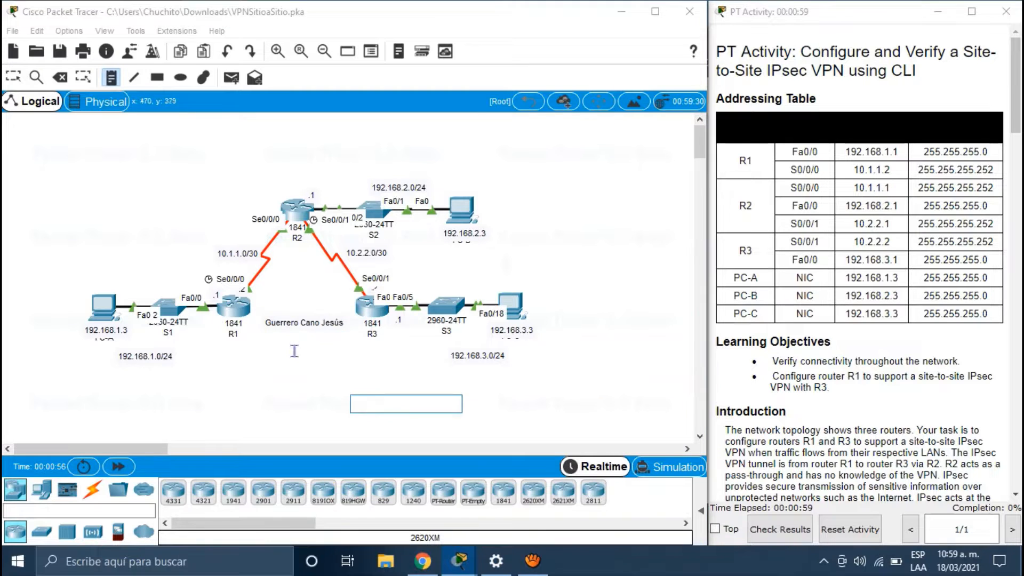
{"action": "left_click", "coordinate": [14, 78]}
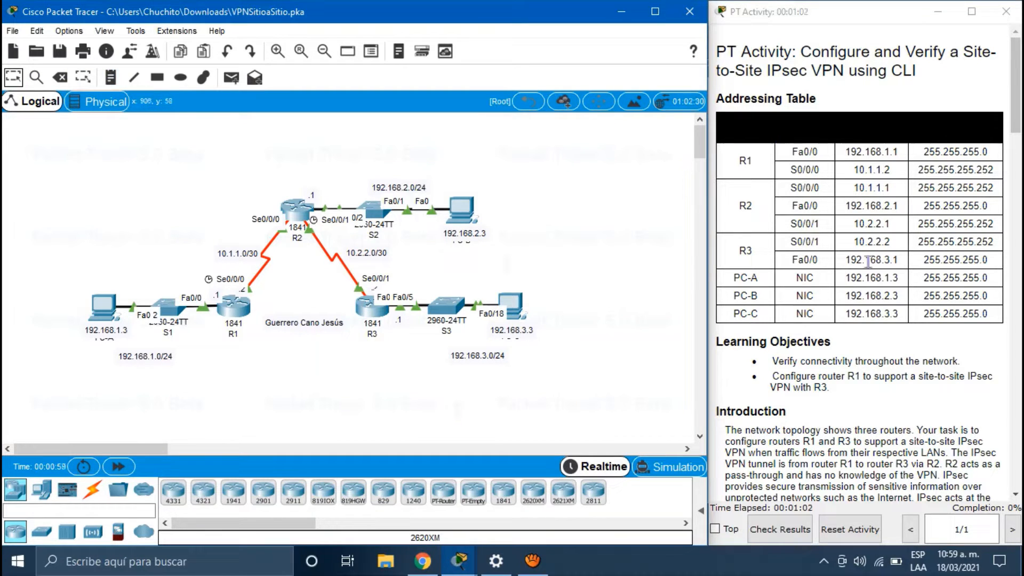
{"action": "scroll", "coordinate": [868, 261], "scroll_direction": "down", "scroll_amount": 1}
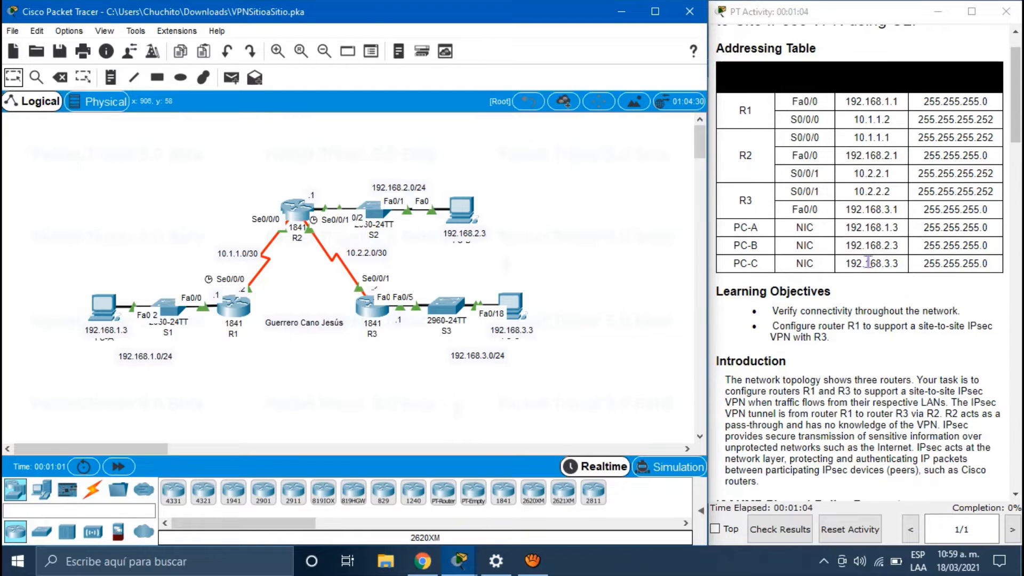
{"action": "scroll", "coordinate": [868, 261], "scroll_direction": "up", "scroll_amount": 1}
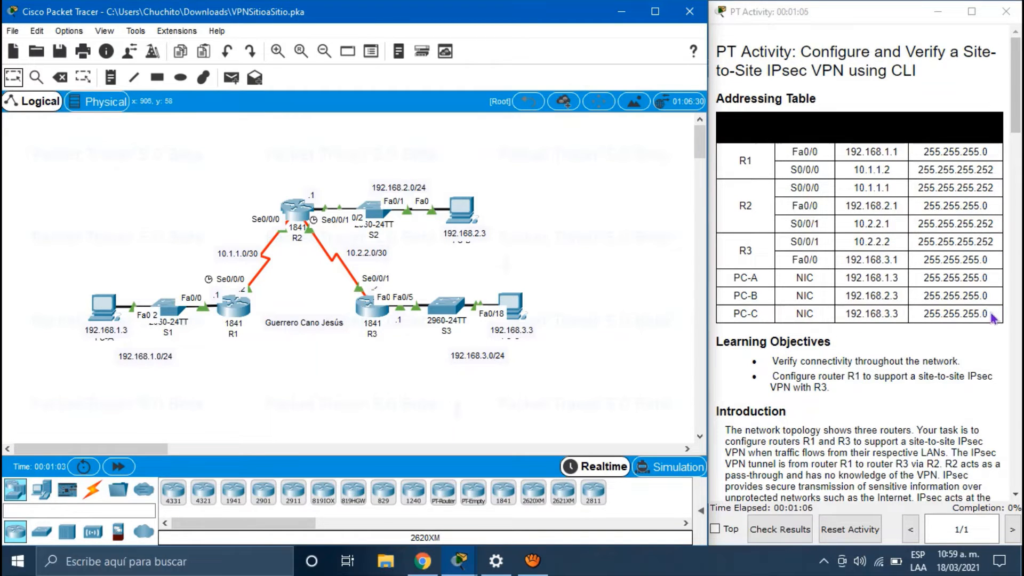
{"action": "left_click_drag", "start_coordinate": [999, 311], "coordinate": [930, 315]}
{"action": "scroll", "coordinate": [930, 316], "scroll_direction": "down", "scroll_amount": 3}
{"action": "scroll", "coordinate": [931, 315], "scroll_direction": "down", "scroll_amount": 20}
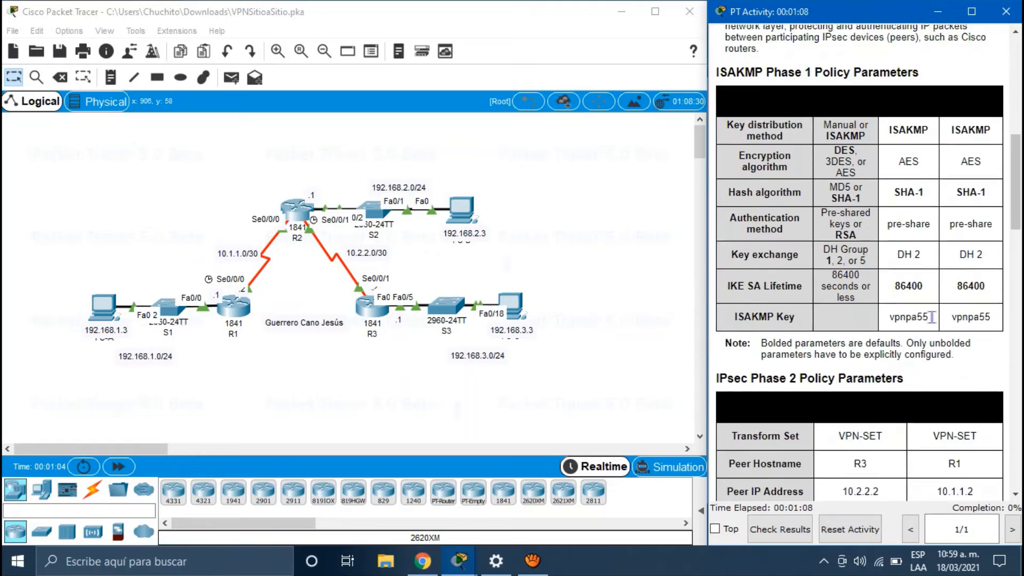
{"action": "scroll", "coordinate": [934, 322], "scroll_direction": "up", "scroll_amount": 4}
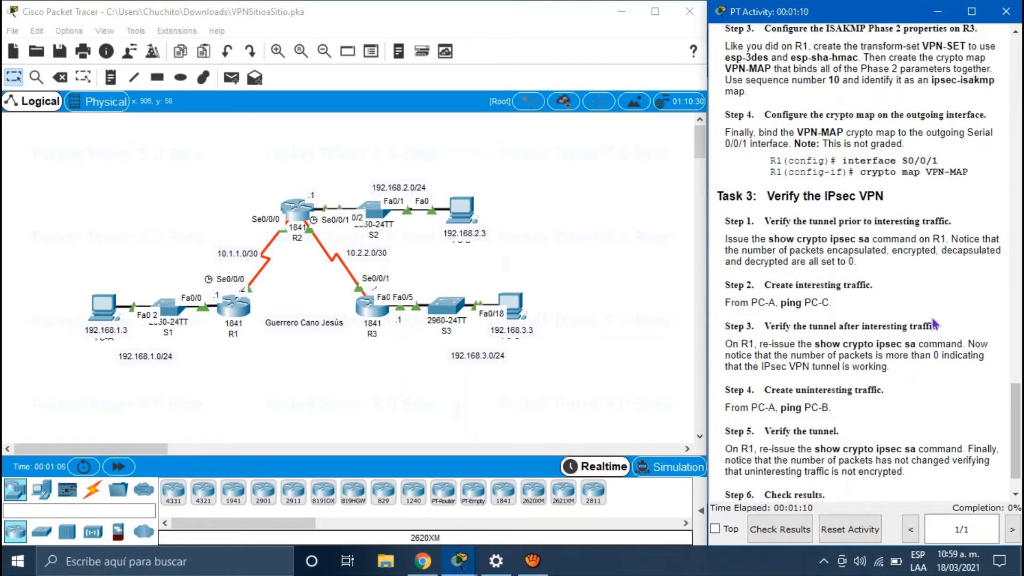
{"action": "scroll", "coordinate": [934, 322], "scroll_direction": "up", "scroll_amount": 8}
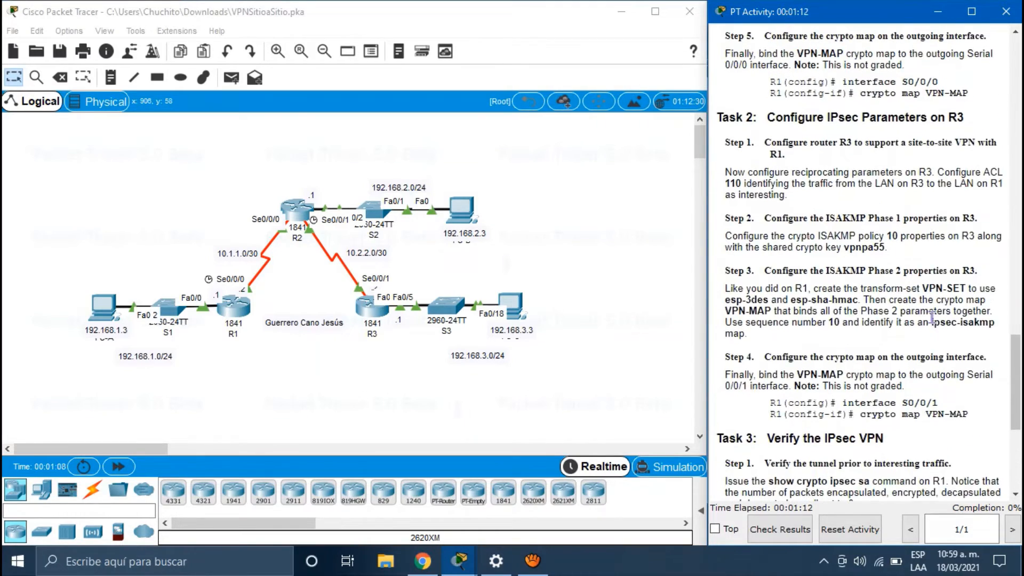
{"action": "scroll", "coordinate": [934, 322], "scroll_direction": "up", "scroll_amount": 10}
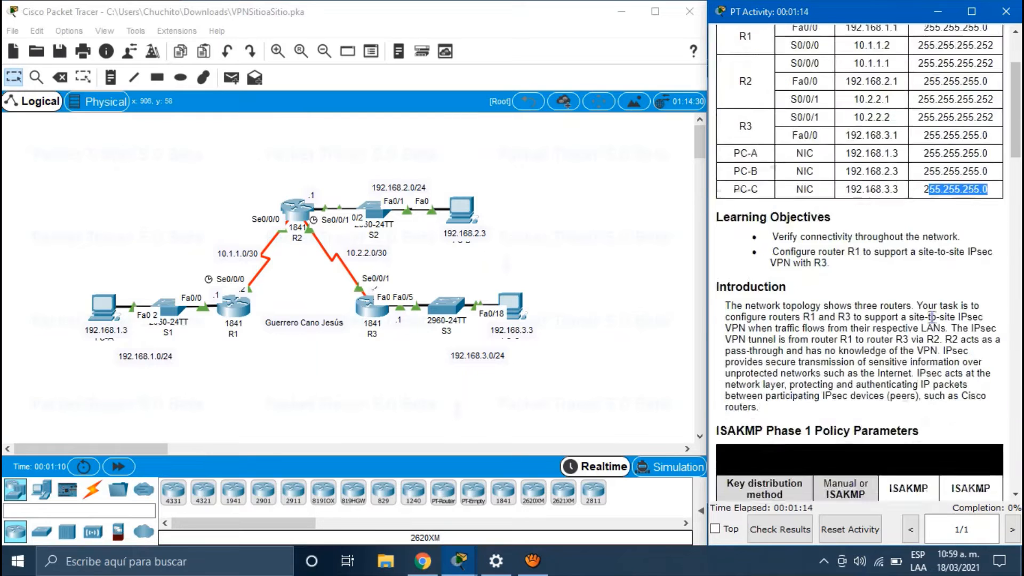
{"action": "scroll", "coordinate": [818, 405], "scroll_direction": "down", "scroll_amount": 3}
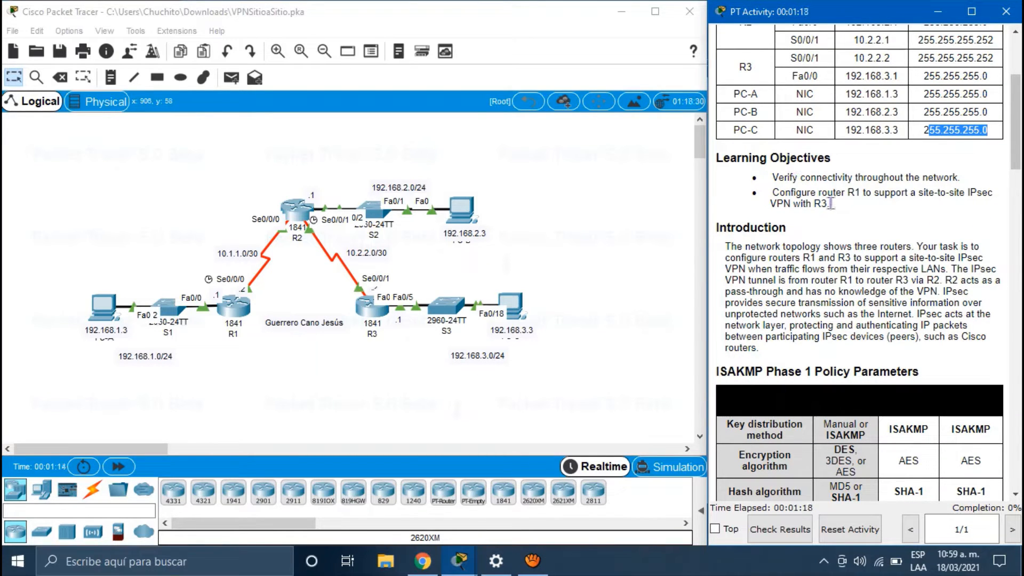
{"action": "left_click_drag", "start_coordinate": [830, 204], "coordinate": [752, 173]}
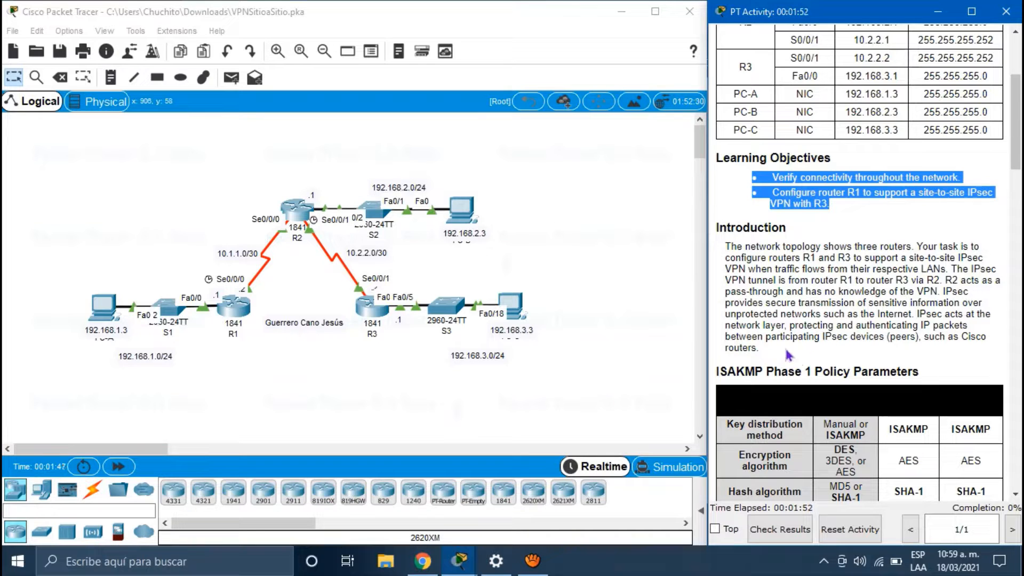
{"action": "left_click_drag", "start_coordinate": [768, 352], "coordinate": [724, 246]}
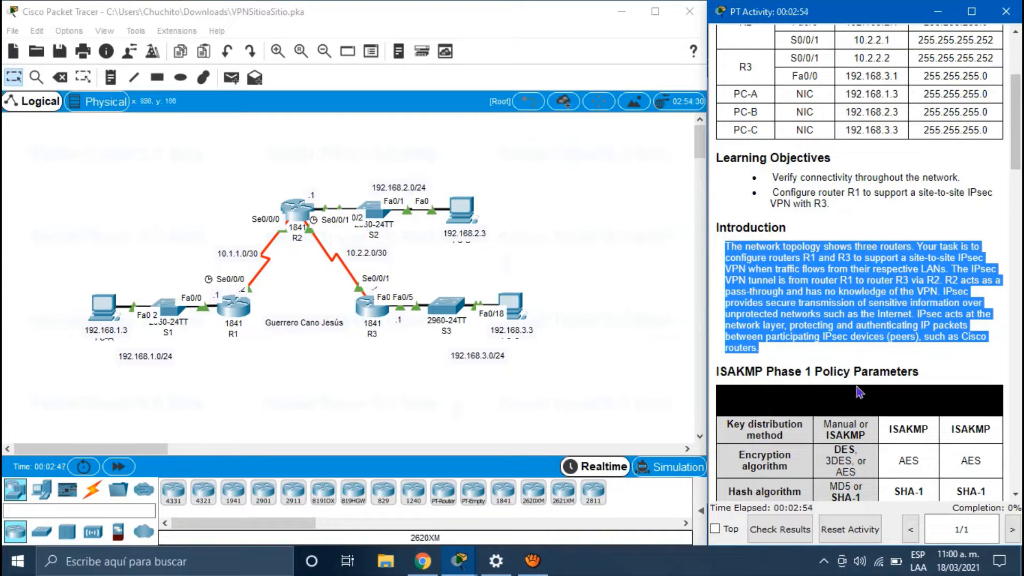
{"action": "scroll", "coordinate": [859, 393], "scroll_direction": "down", "scroll_amount": 1}
{"action": "scroll", "coordinate": [859, 393], "scroll_direction": "down", "scroll_amount": 6}
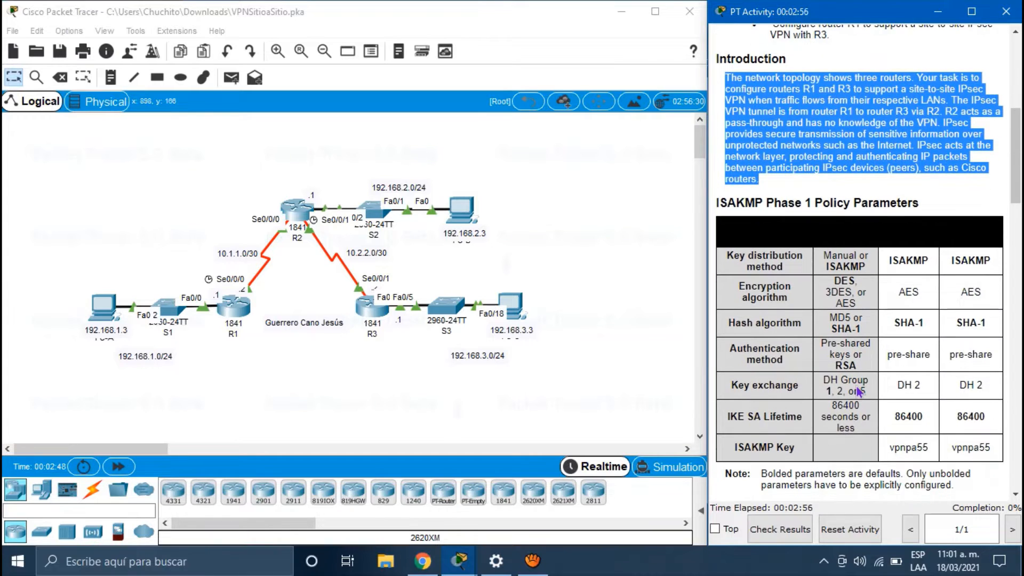
{"action": "scroll", "coordinate": [856, 385], "scroll_direction": "up", "scroll_amount": 1}
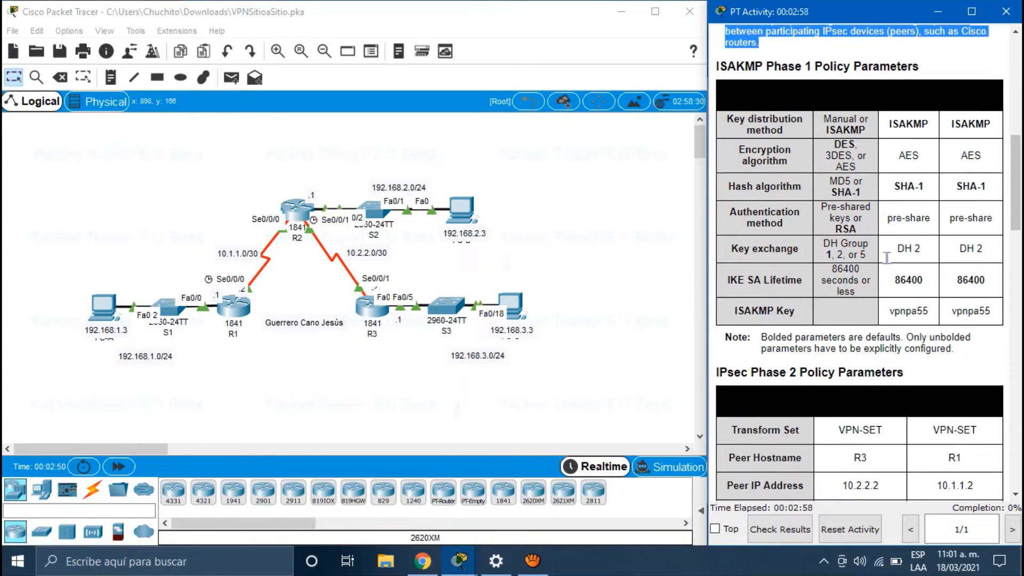
{"action": "left_click", "coordinate": [928, 68]}
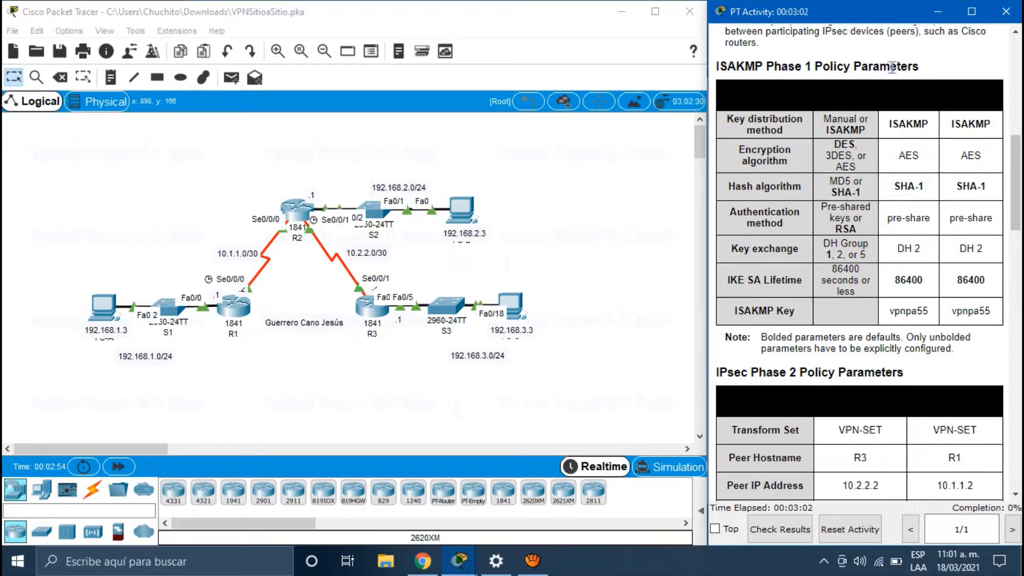
{"action": "left_click_drag", "start_coordinate": [927, 75], "coordinate": [716, 68]}
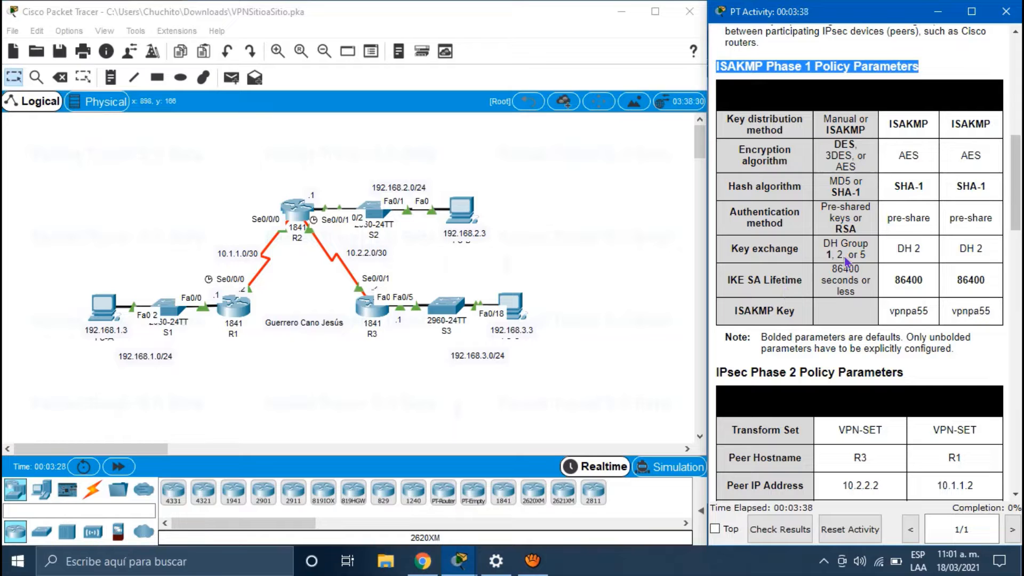
{"action": "left_click", "coordinate": [829, 132]}
{"action": "left_click_drag", "start_coordinate": [829, 132], "coordinate": [866, 314]}
{"action": "left_click", "coordinate": [865, 314]}
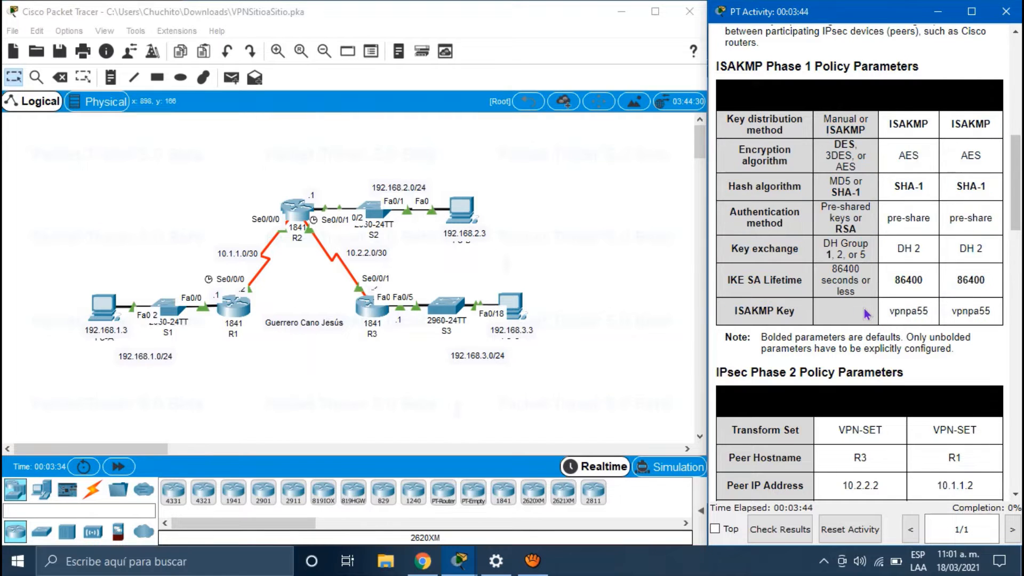
{"action": "scroll", "coordinate": [864, 310], "scroll_direction": "down", "scroll_amount": 5}
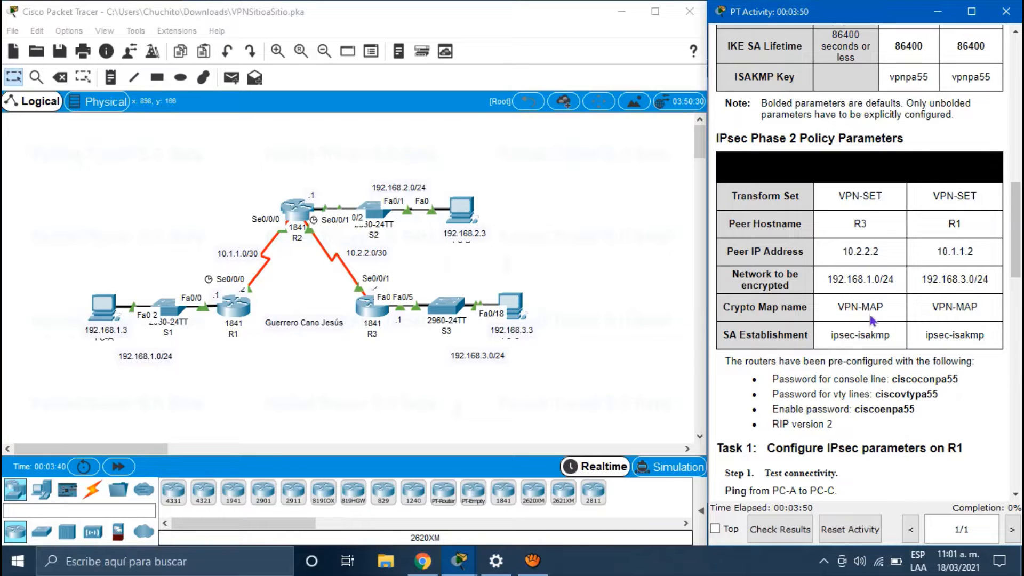
{"action": "left_click_drag", "start_coordinate": [985, 339], "coordinate": [731, 202]}
{"action": "left_click", "coordinate": [732, 205]}
{"action": "scroll", "coordinate": [772, 339], "scroll_direction": "down", "scroll_amount": 2}
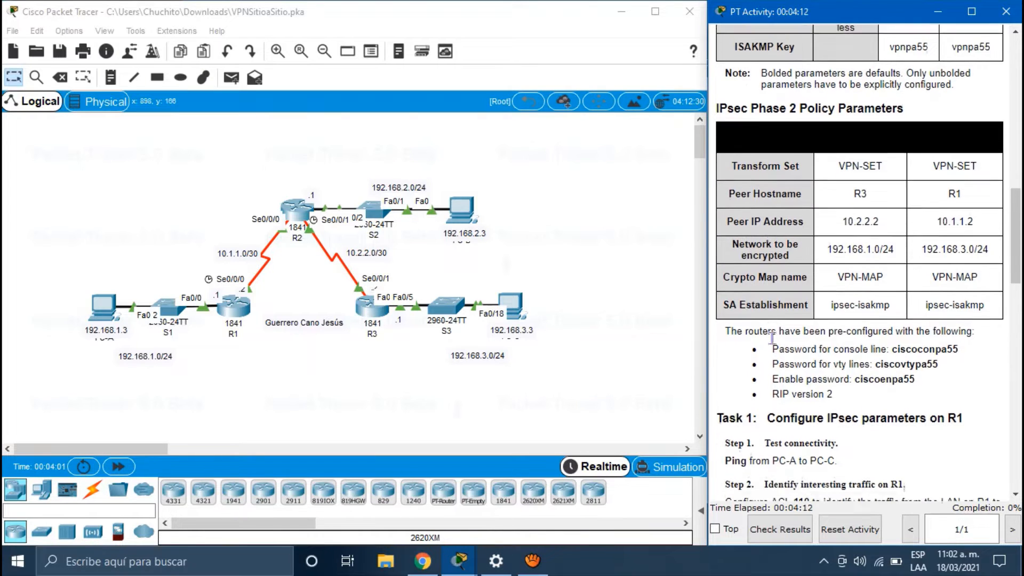
{"action": "scroll", "coordinate": [771, 338], "scroll_direction": "down", "scroll_amount": 2}
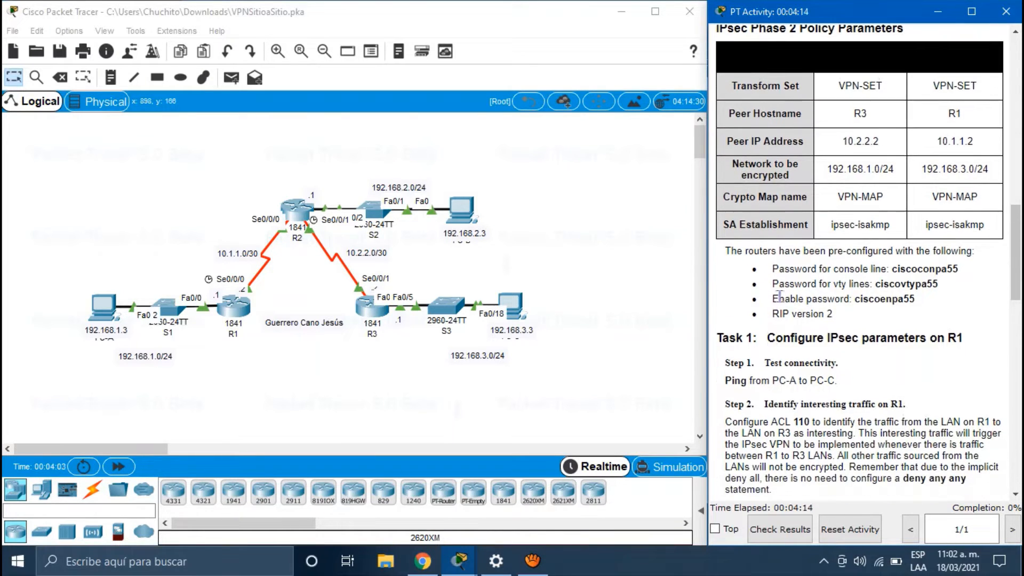
{"action": "left_click_drag", "start_coordinate": [849, 315], "coordinate": [753, 270]}
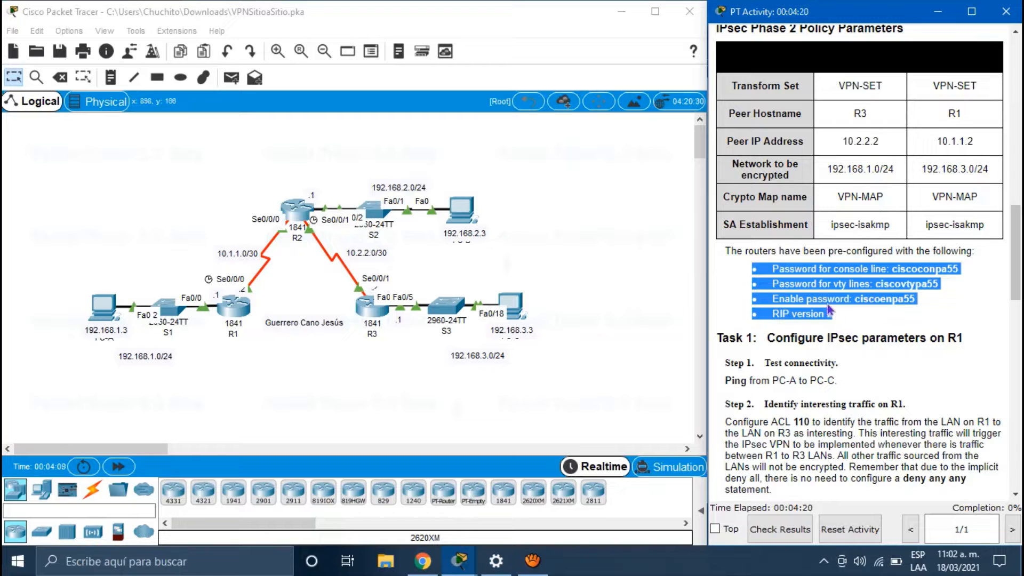
{"action": "left_click", "coordinate": [856, 320]}
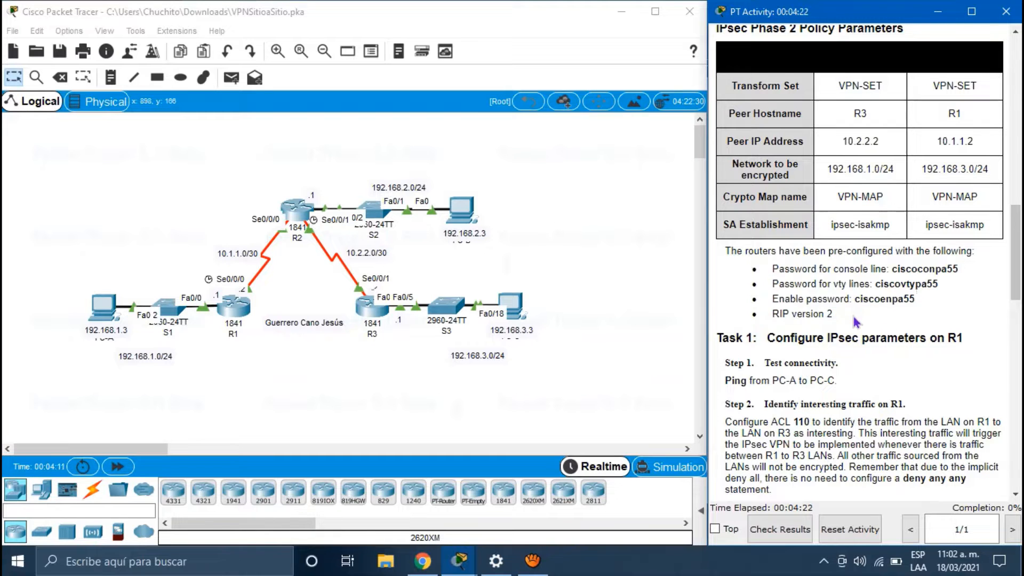
{"action": "scroll", "coordinate": [856, 320], "scroll_direction": "down", "scroll_amount": 3}
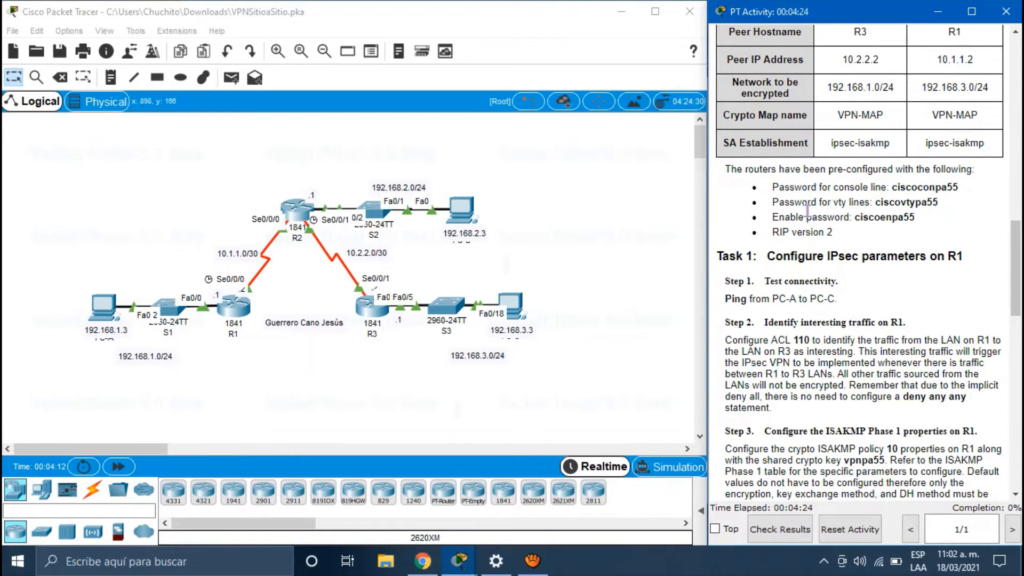
{"action": "scroll", "coordinate": [828, 255], "scroll_direction": "down", "scroll_amount": 3}
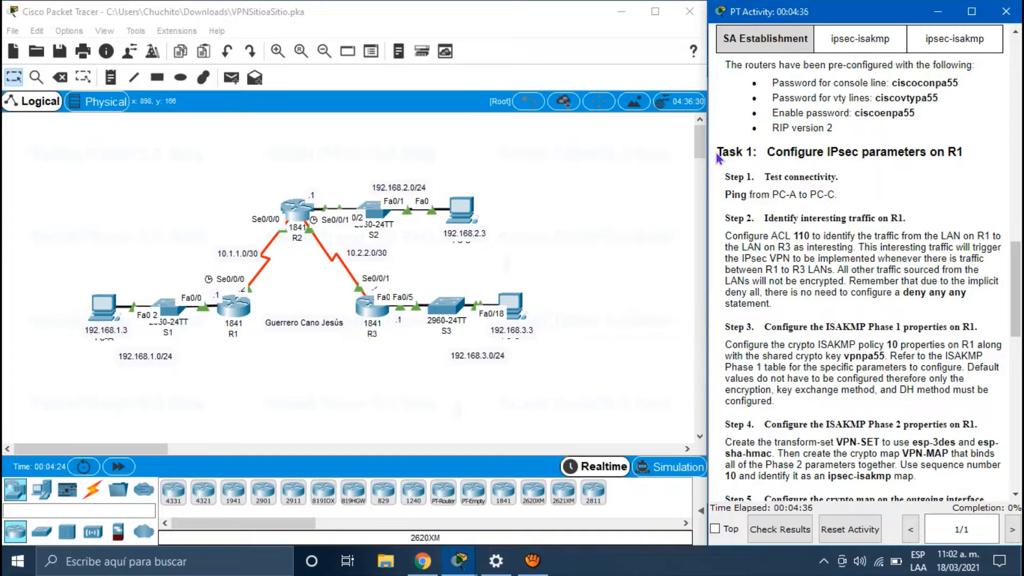
{"action": "left_click_drag", "start_coordinate": [725, 196], "coordinate": [846, 196]}
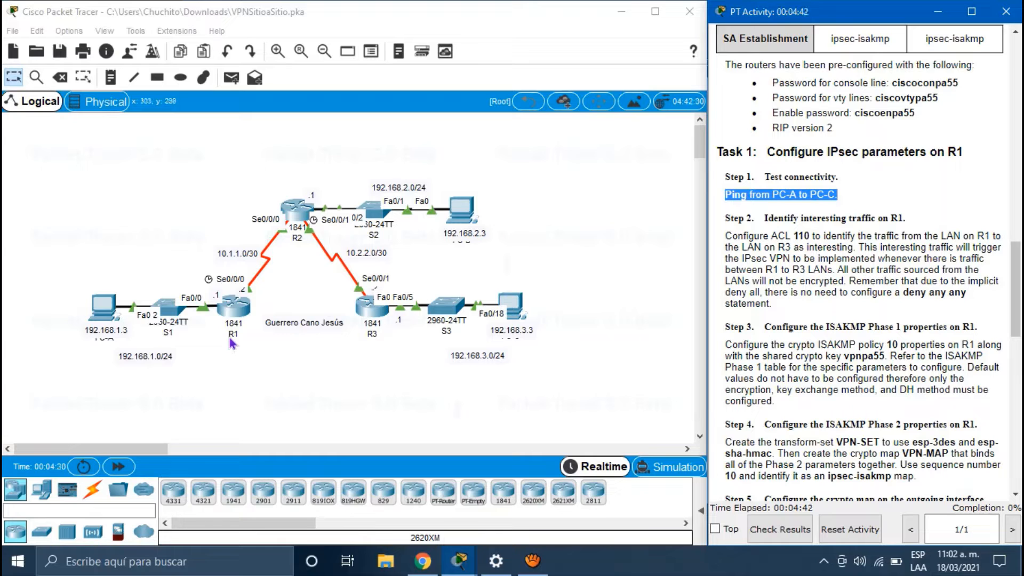
{"action": "left_click", "coordinate": [111, 334]}
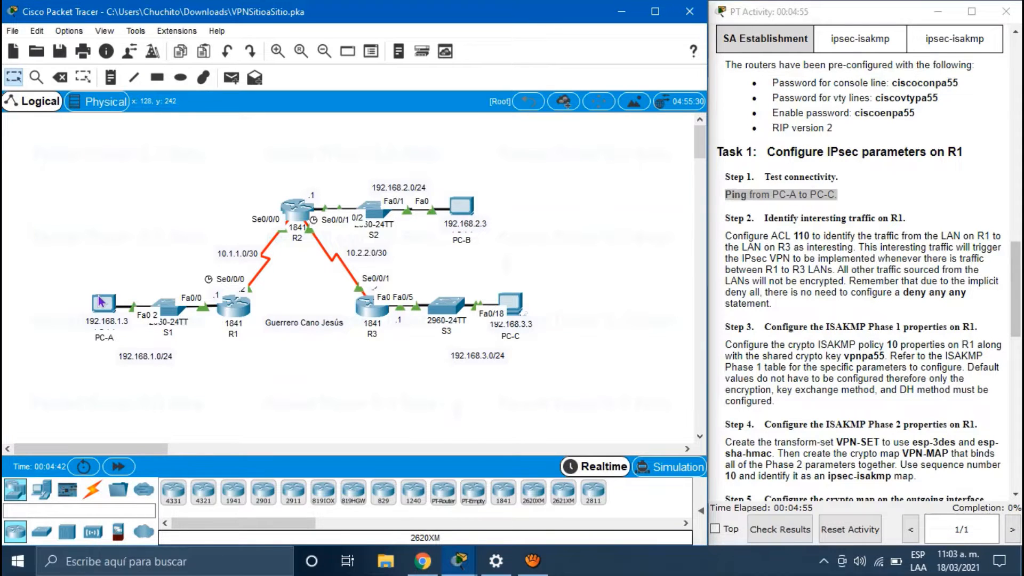
{"action": "mouse_move", "coordinate": [101, 302]}
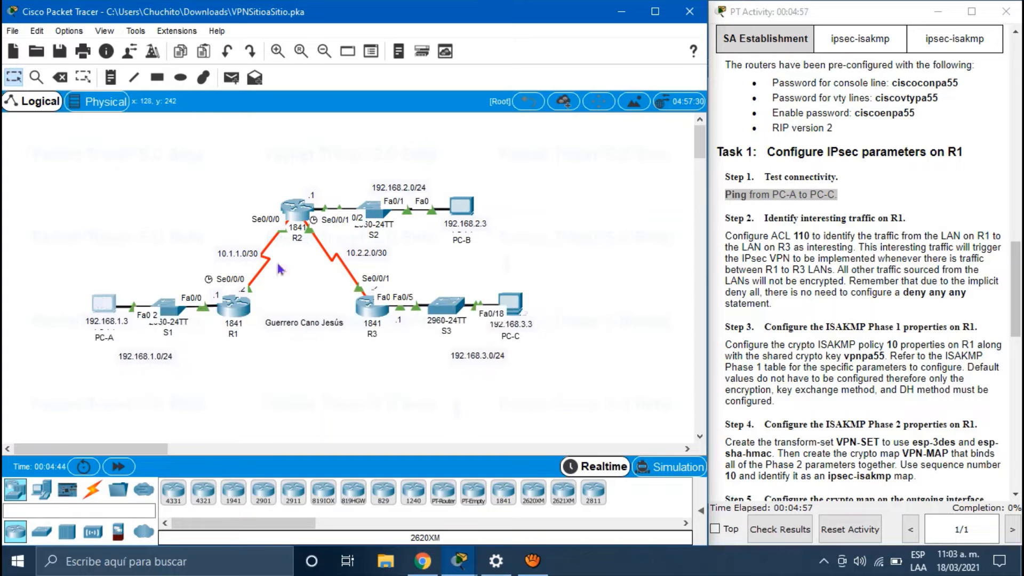
Step: Open PC-A's Command Prompt from its Desktop applications
{"action": "left_click", "coordinate": [104, 303]}
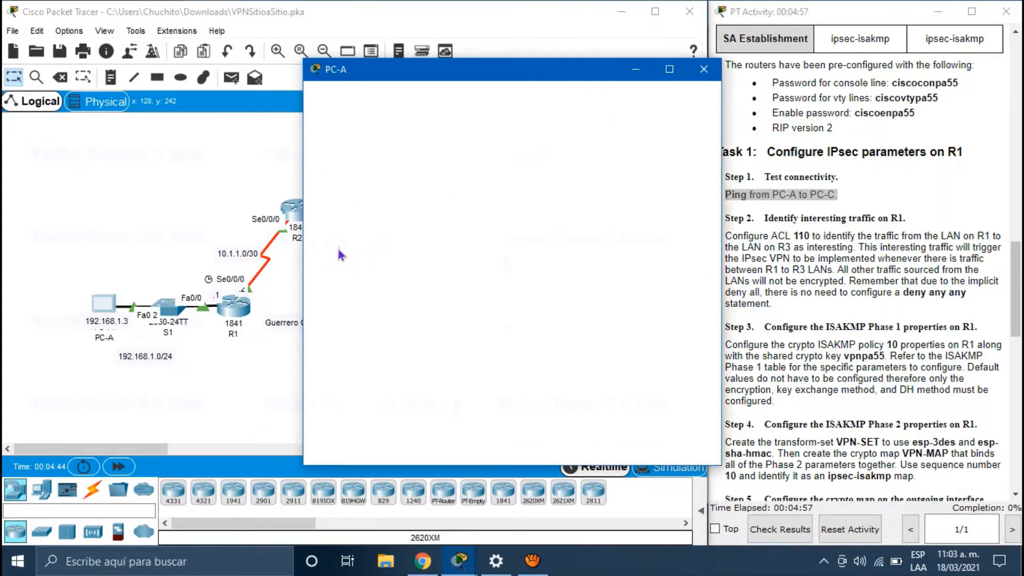
{"action": "left_click_drag", "start_coordinate": [460, 78], "coordinate": [248, 110]}
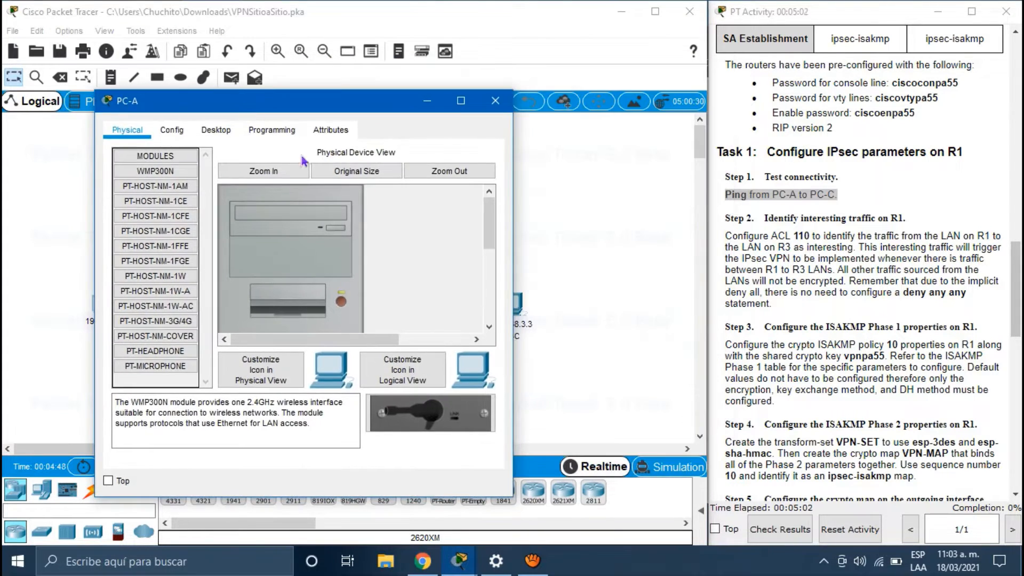
{"action": "left_click", "coordinate": [272, 130]}
{"action": "left_click", "coordinate": [210, 133]}
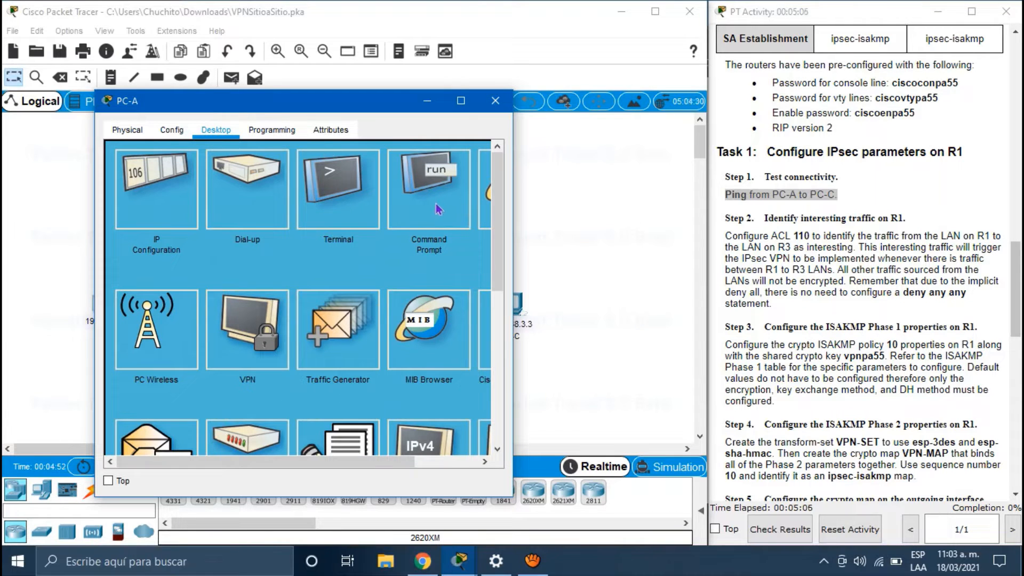
{"action": "left_click", "coordinate": [436, 207]}
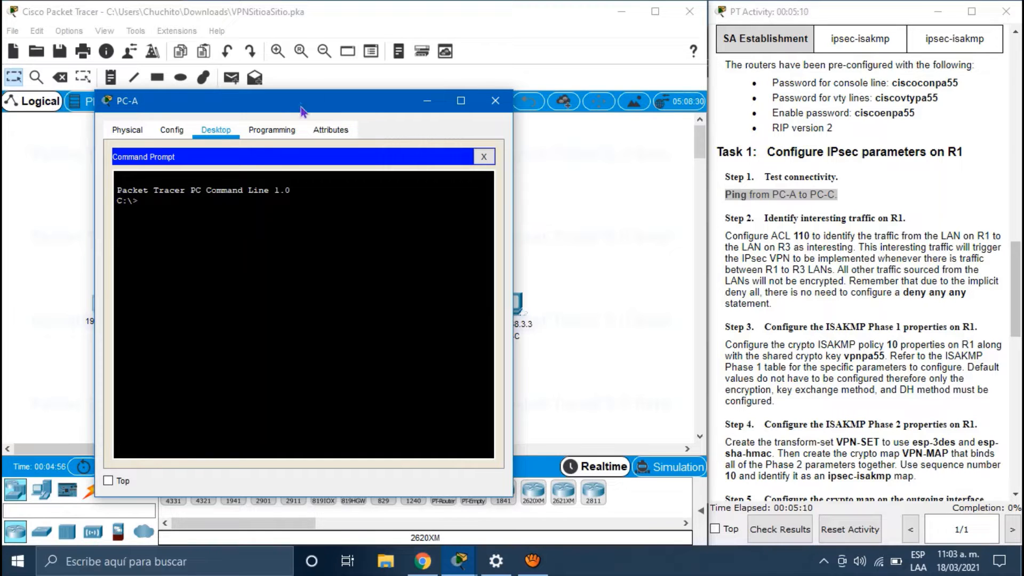
{"action": "left_click_drag", "start_coordinate": [318, 110], "coordinate": [252, 104]}
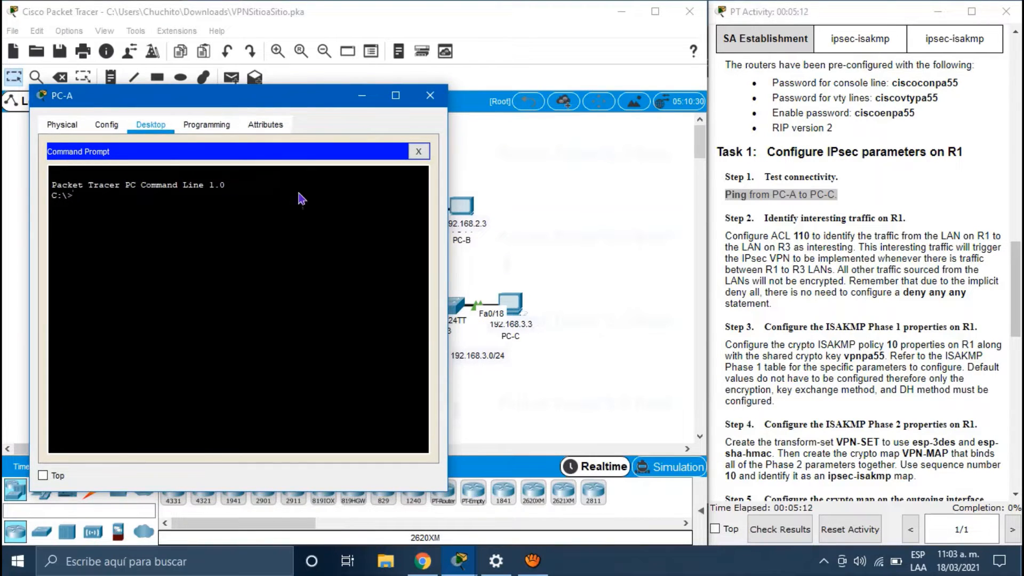
Step: Ping PC-C at 192.168.3.3 from PC-A, getting 3 of 4 replies, and close PC-A
{"action": "type", "text": "ping 192.168.3.3"}
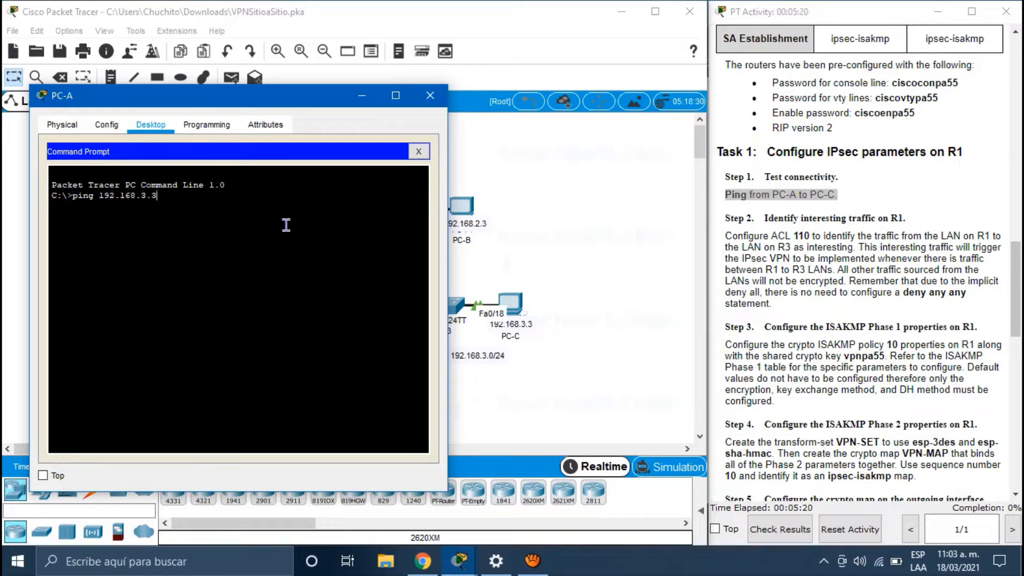
{"action": "key", "text": "Return"}
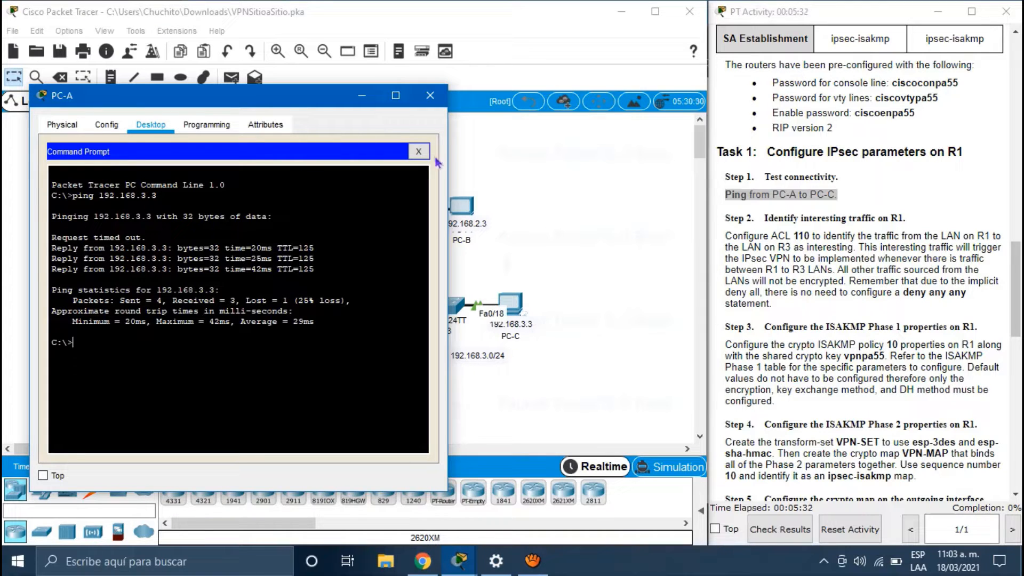
{"action": "left_click", "coordinate": [430, 103]}
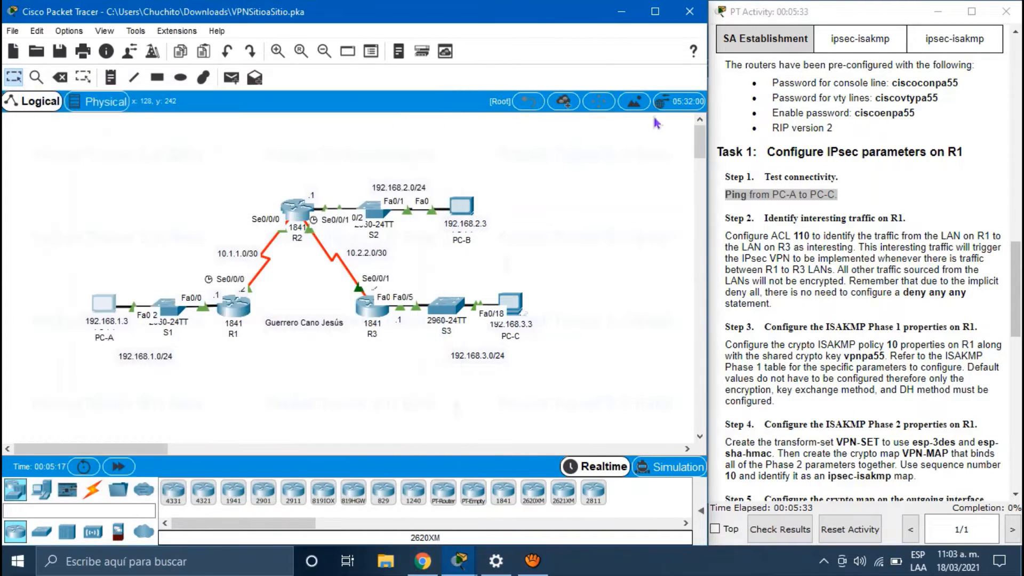
{"action": "scroll", "coordinate": [789, 186], "scroll_direction": "down", "scroll_amount": 3}
{"action": "left_click_drag", "start_coordinate": [788, 179], "coordinate": [728, 90]}
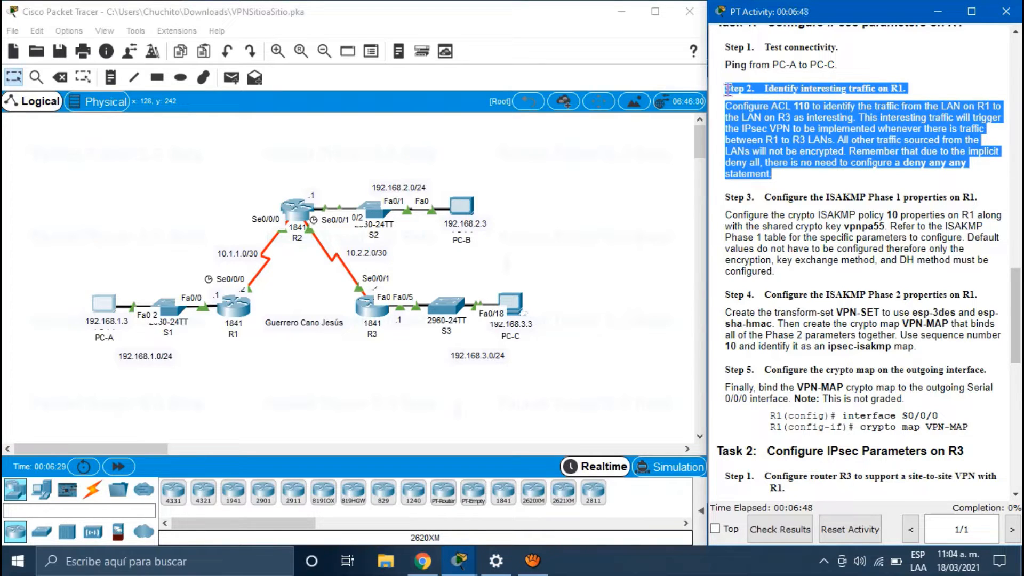
{"action": "left_click_drag", "start_coordinate": [728, 89], "coordinate": [724, 89]}
{"action": "left_click", "coordinate": [801, 180]}
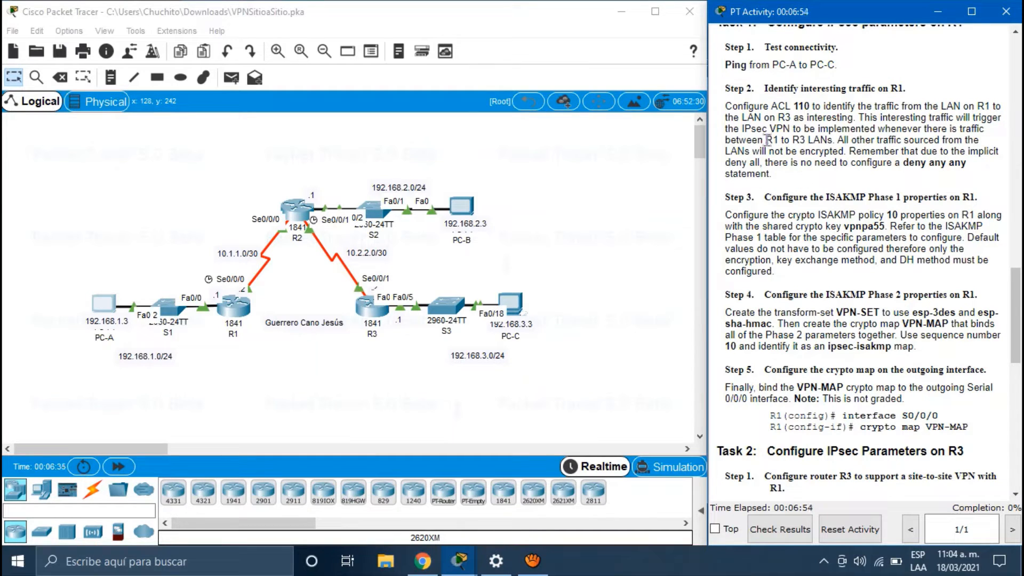
{"action": "left_click_drag", "start_coordinate": [767, 139], "coordinate": [807, 140]}
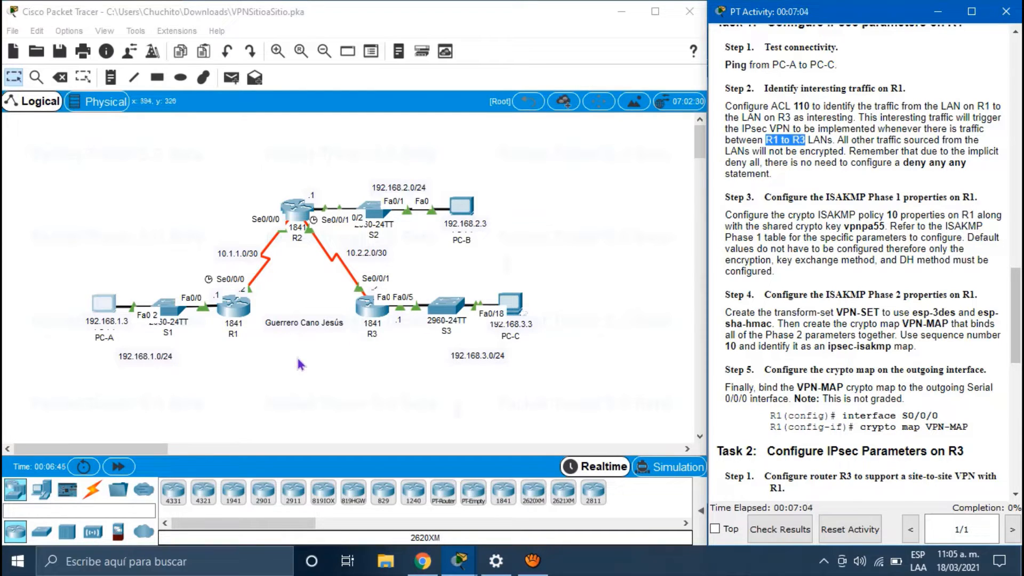
{"action": "left_click", "coordinate": [238, 311]}
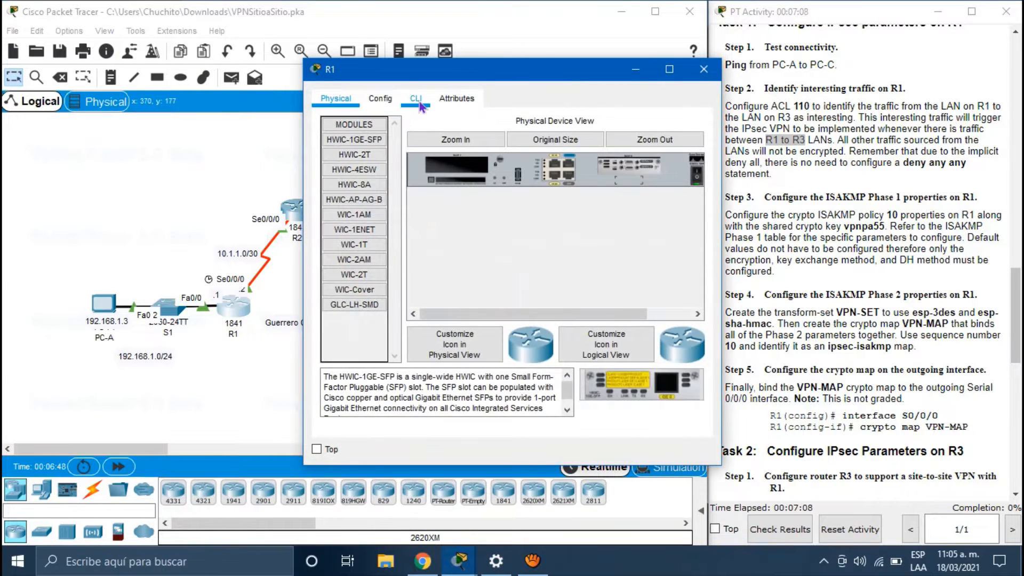
Step: Log in to R1's CLI with the console password
{"action": "left_click", "coordinate": [416, 98]}
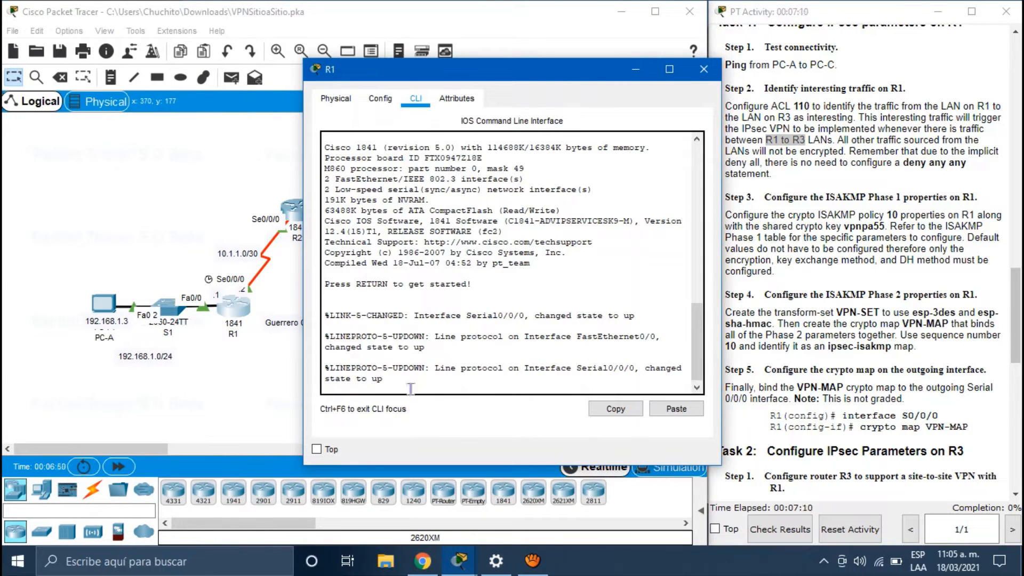
{"action": "key", "text": "Return"}
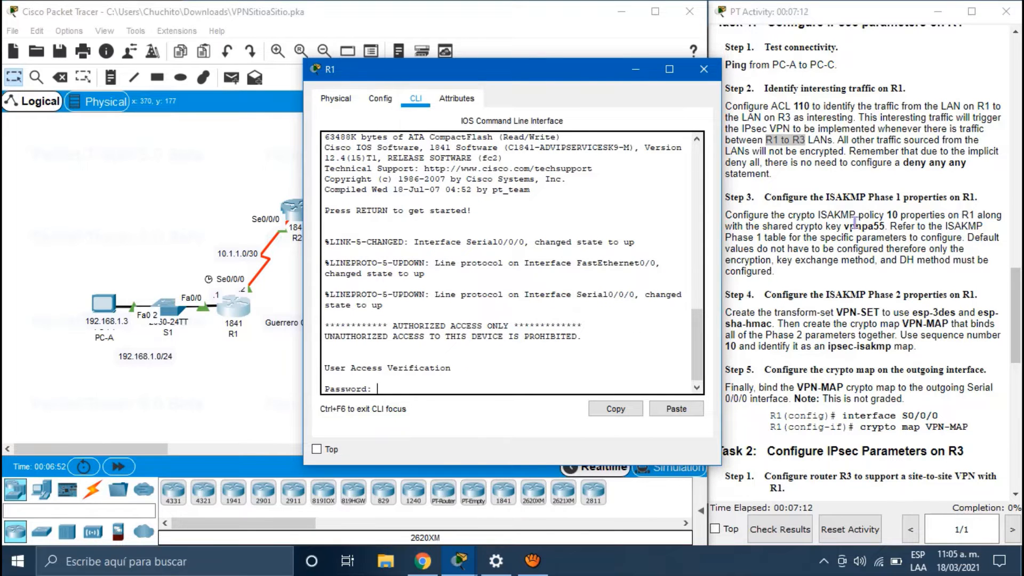
{"action": "scroll", "coordinate": [854, 222], "scroll_direction": "up", "scroll_amount": 5}
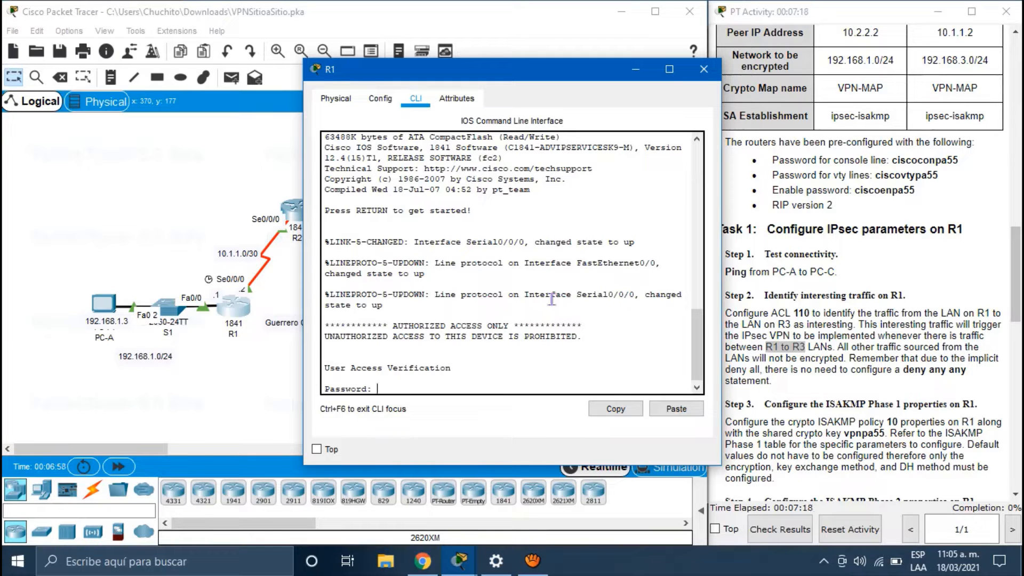
{"action": "type", "text": "ciscoconpa55"}
{"action": "key", "text": "Return"}
Step: Enter privileged mode with the enable password, go to configure terminal, and begin an access-list command
{"action": "type", "text": "enable"}
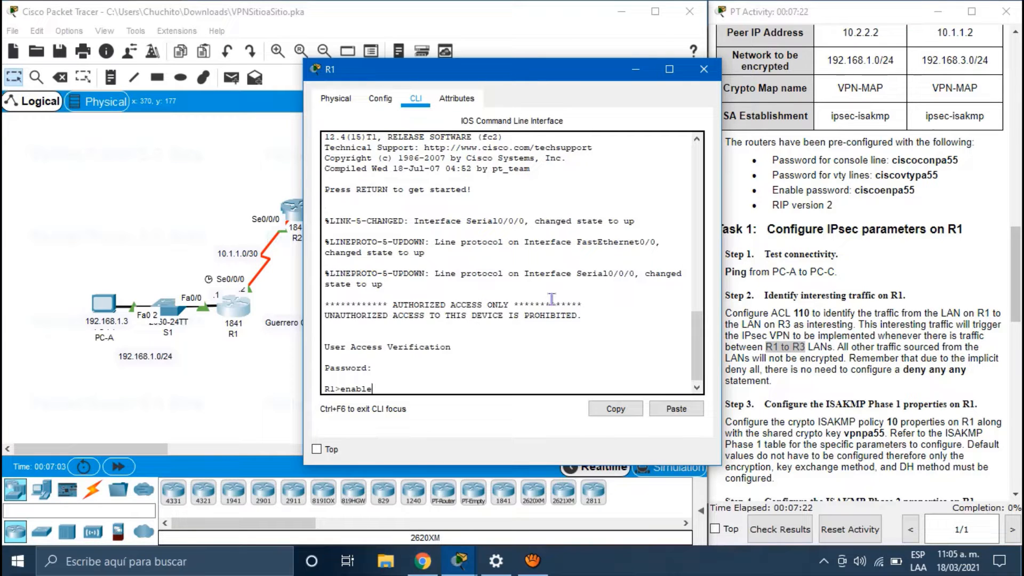
{"action": "key", "text": "Return"}
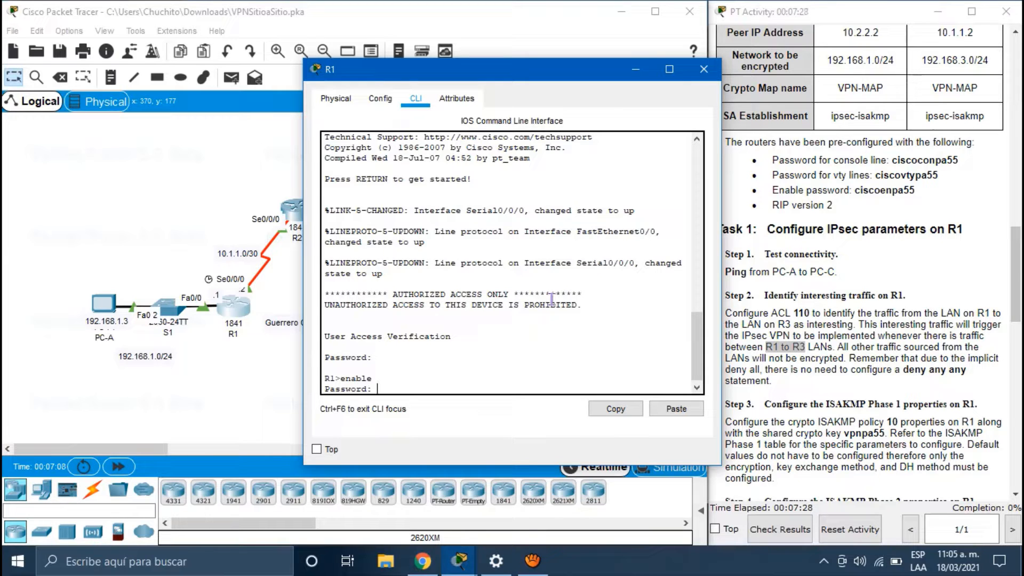
{"action": "key", "text": "Return"}
{"action": "type", "text": "co"}
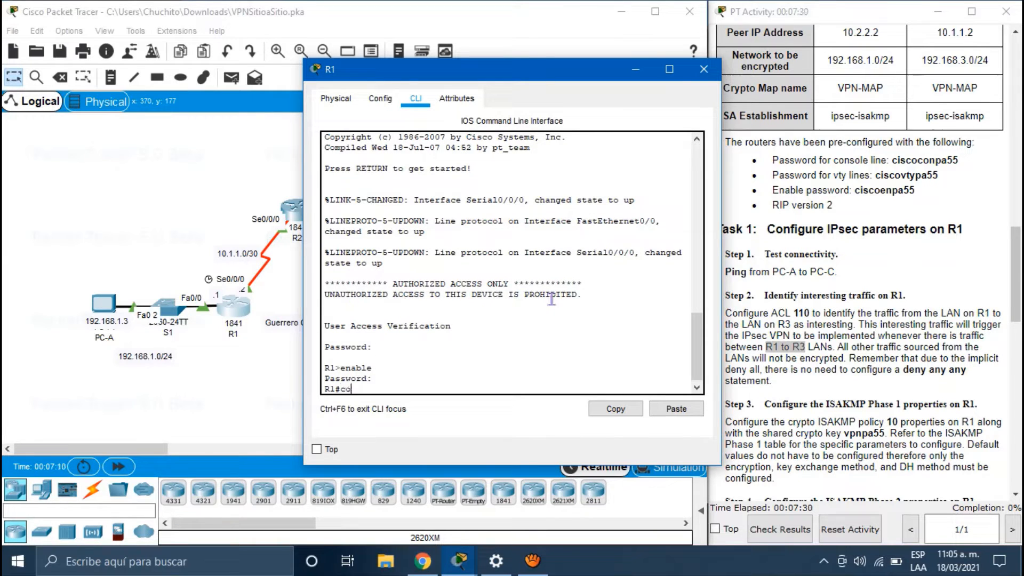
{"action": "type", "text": "nfigure terminal"}
{"action": "key", "text": "Return"}
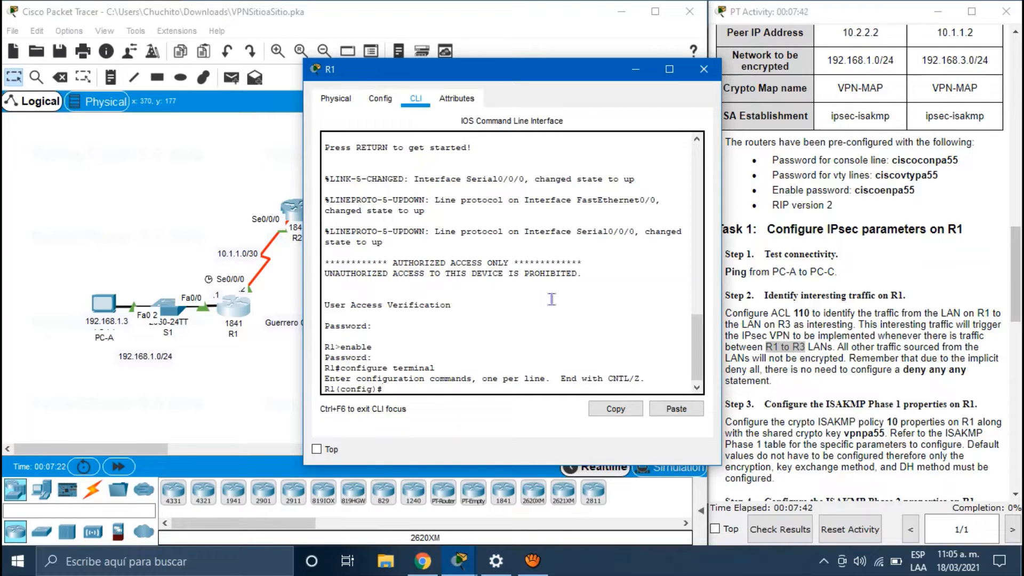
{"action": "type", "text": "access-list"}
Step: Enter access-list 110 permit ip with source 192.168.1.0 and its wildcard on R1
{"action": "type", "text": "110"}
{"action": "scroll", "coordinate": [765, 380], "scroll_direction": "down", "scroll_amount": 2}
{"action": "scroll", "coordinate": [764, 381], "scroll_direction": "down", "scroll_amount": 1}
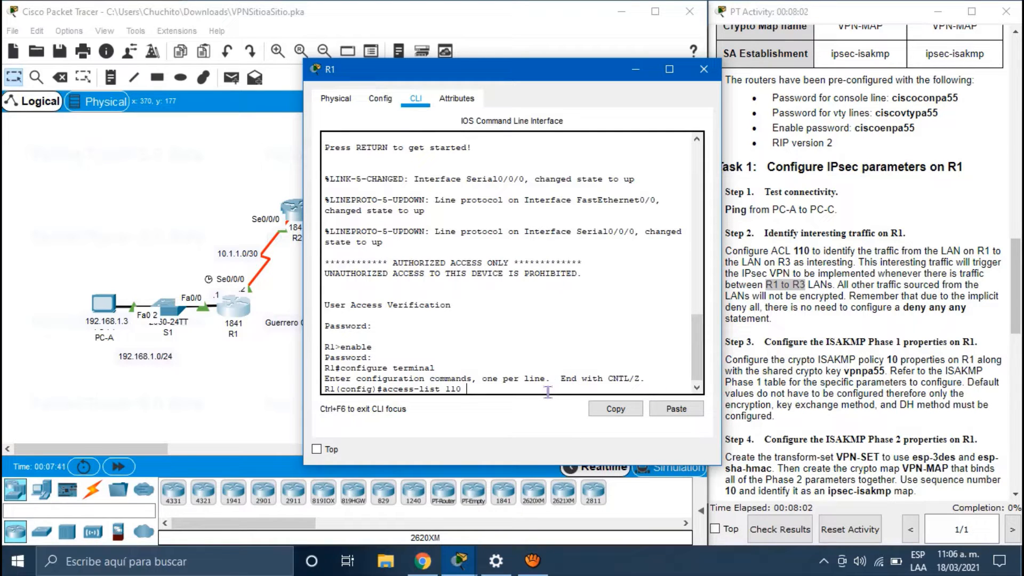
{"action": "type", "text": "permit ip"}
{"action": "left_click_drag", "start_coordinate": [487, 74], "coordinate": [542, 71]}
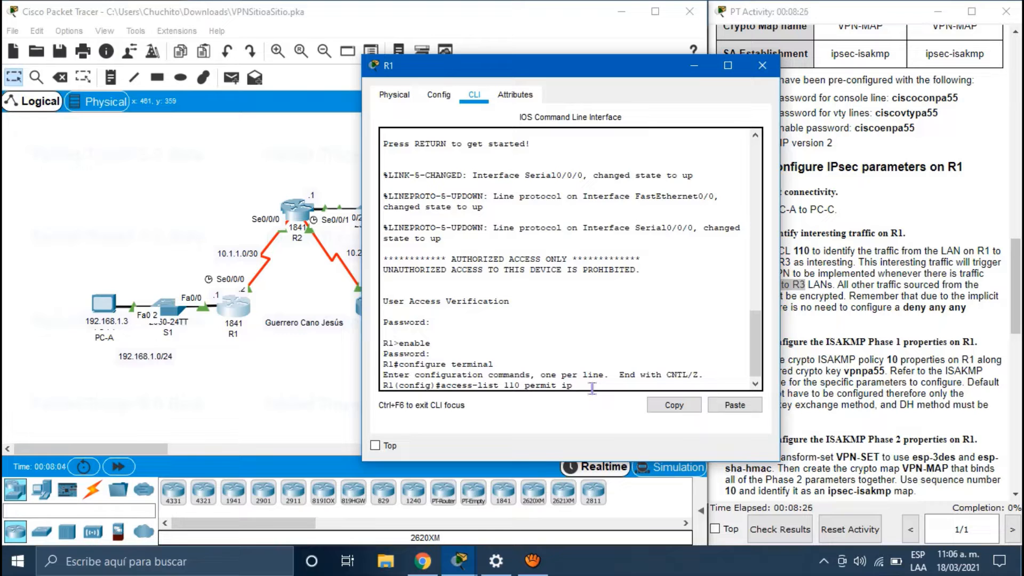
{"action": "type", "text": "192.168.1.0 ?"}
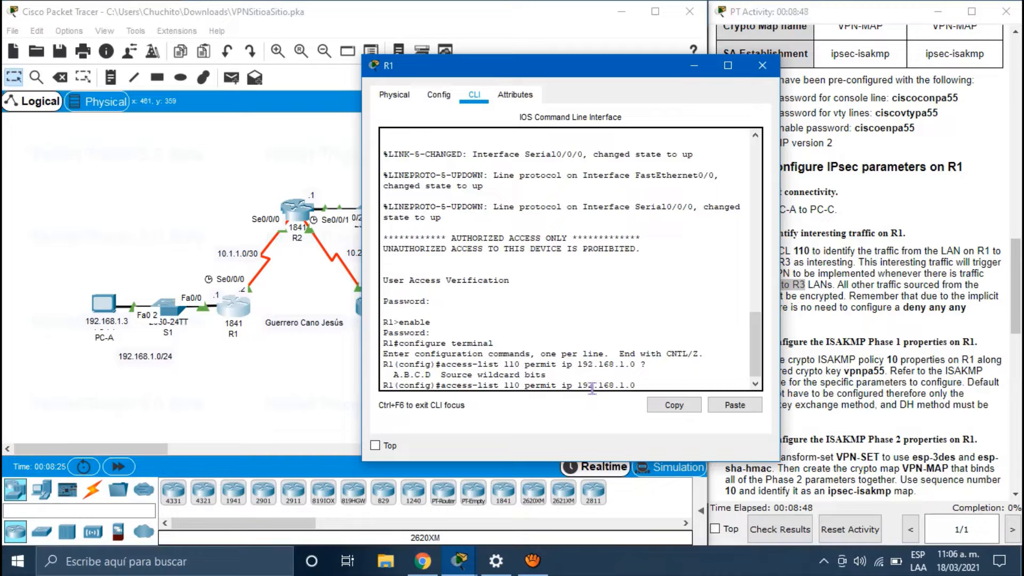
{"action": "type", "text": "0.0.0.255"}
{"action": "left_click_drag", "start_coordinate": [674, 385], "coordinate": [686, 384]}
{"action": "left_click", "coordinate": [692, 384]}
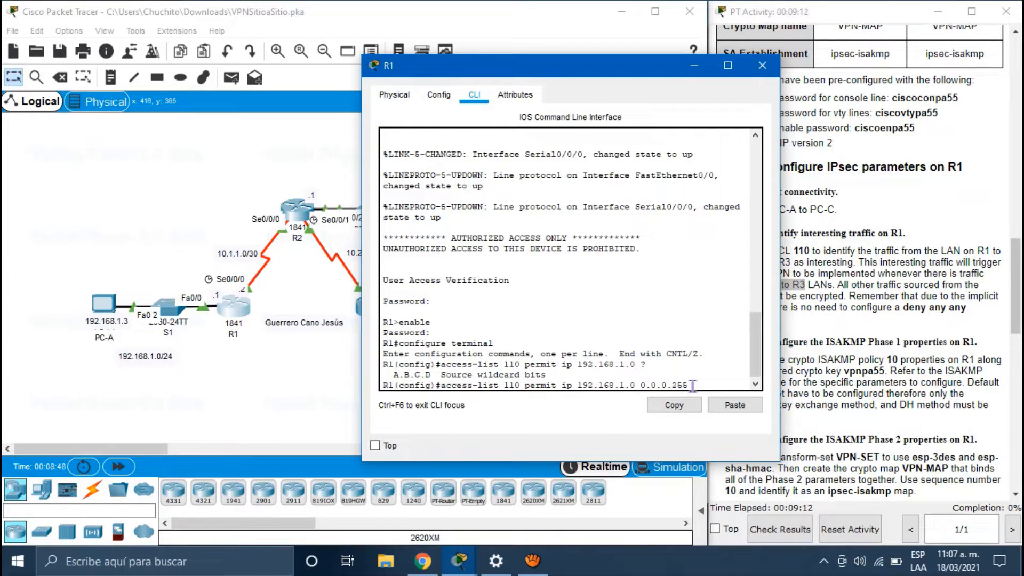
{"action": "key", "text": "Return"}
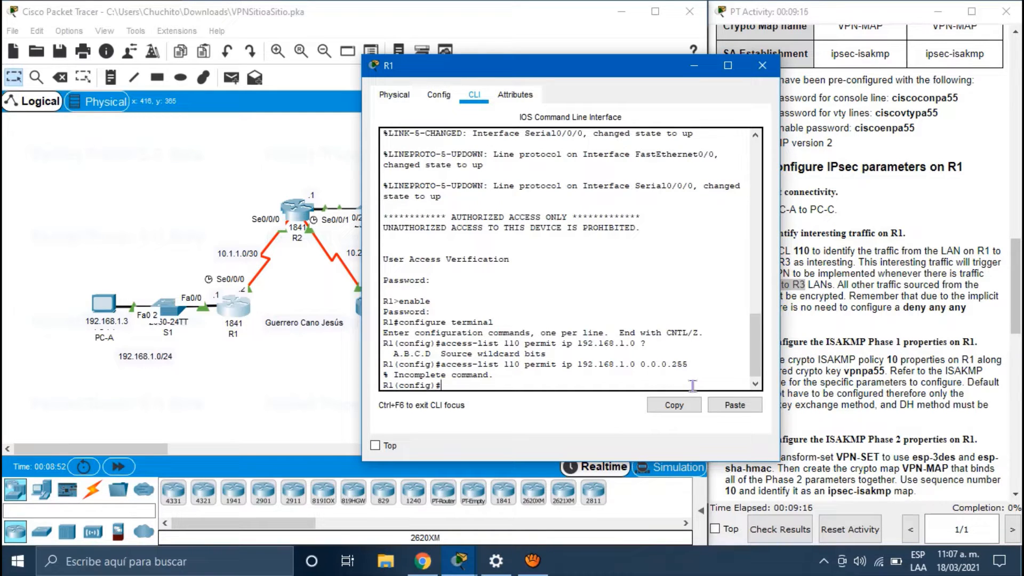
Step: Complete access-list 110 with destination 192.168.3.0 0.0.0.255, correcting typos, and run it
{"action": "key", "text": "Up"}
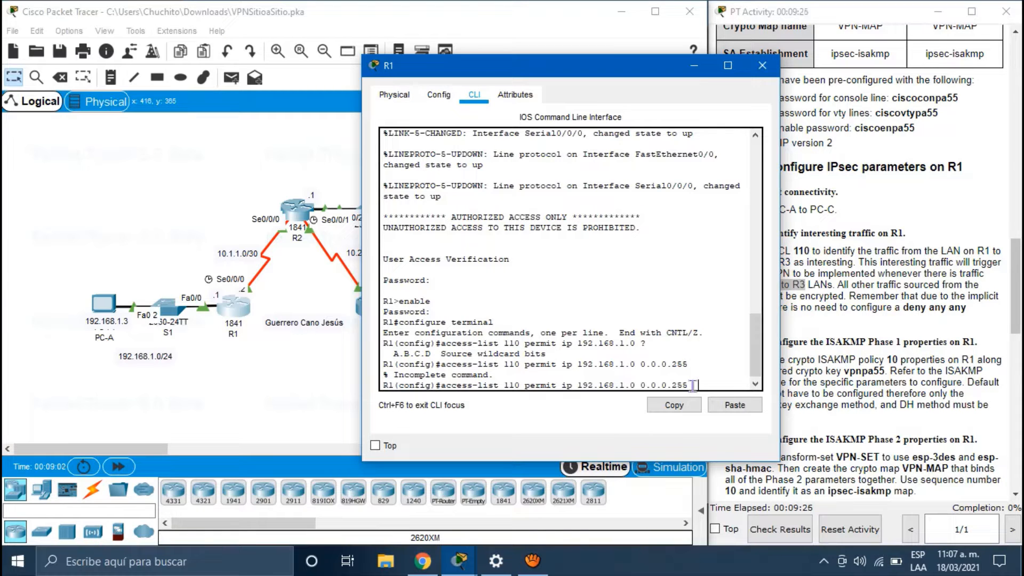
{"action": "left_click_drag", "start_coordinate": [586, 72], "coordinate": [781, 75]}
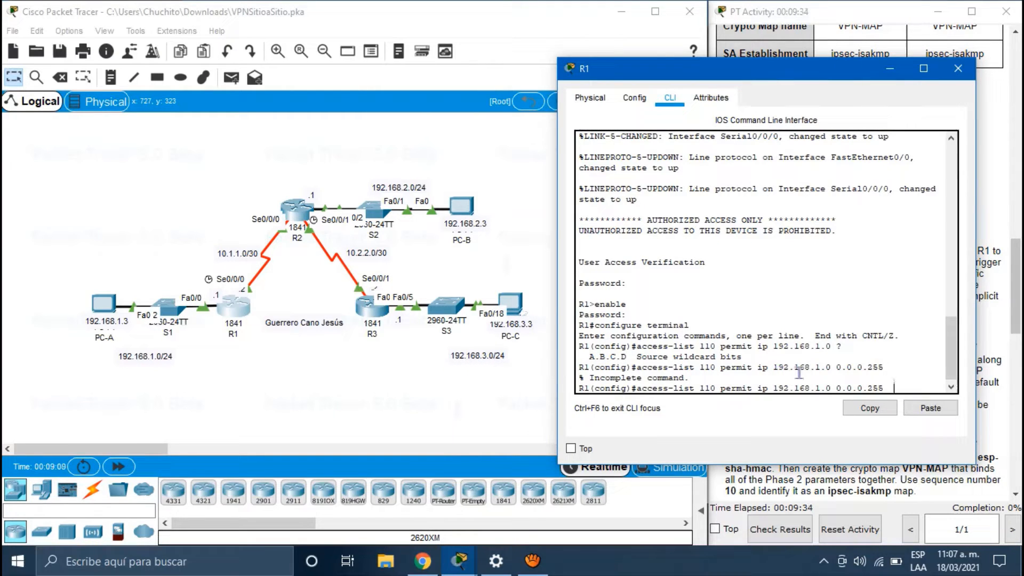
{"action": "type", "text": "192"}
{"action": "type", "text": ".168"}
{"action": "type", "text": ".3."}
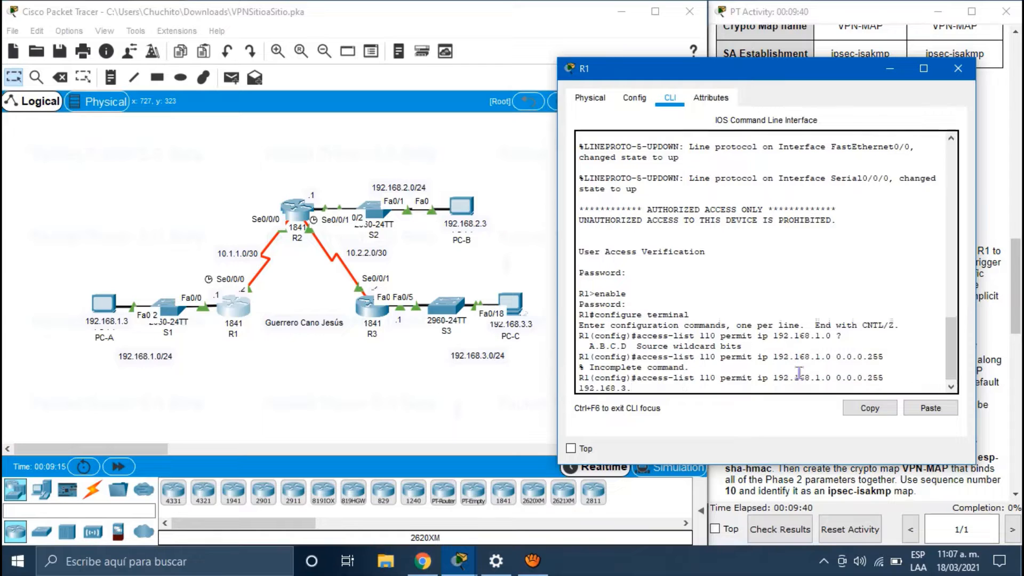
{"action": "type", "text": "0 0.355"}
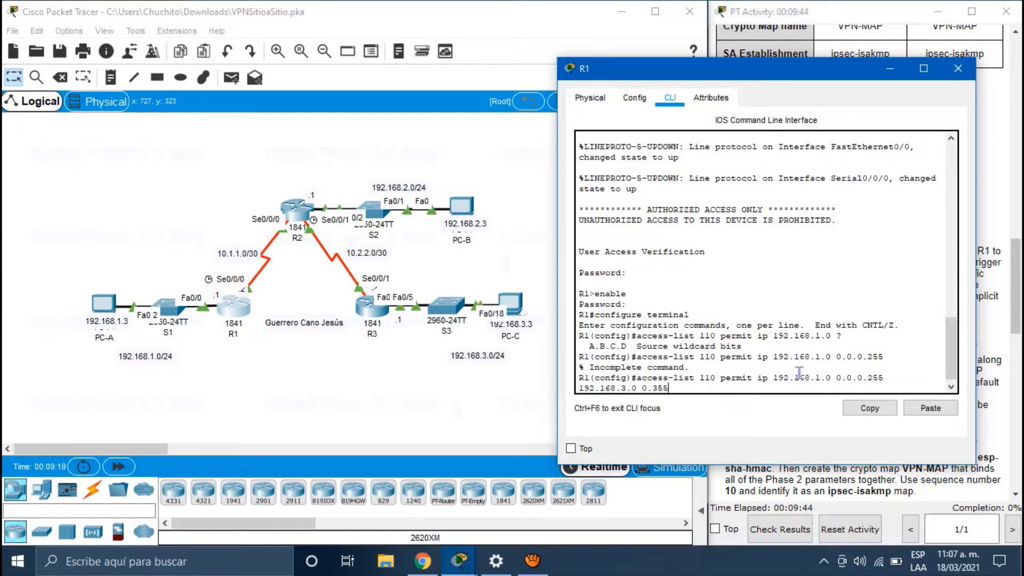
{"action": "key", "text": "BackSpace"}
{"action": "key", "text": "BackSpace"}
{"action": "key", "text": "BackSpace"}
{"action": "type", "text": "0.0"}
{"action": "type", "text": ".3"}
{"action": "type", "text": "55"}
{"action": "key", "text": "BackSpace"}
{"action": "key", "text": "BackSpace"}
{"action": "key", "text": "BackSpace"}
{"action": "type", "text": "255"}
{"action": "key", "text": "Return"}
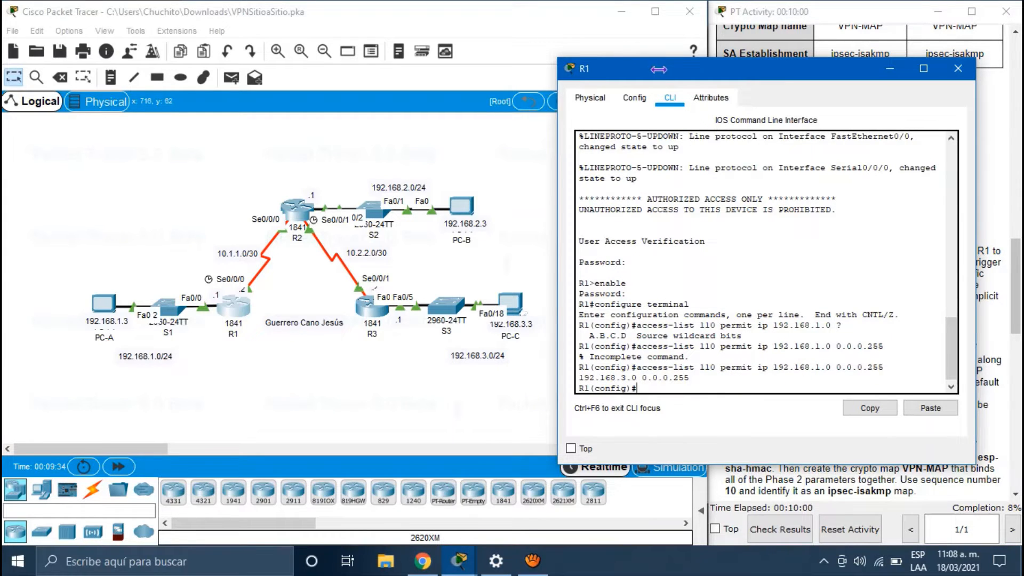
{"action": "left_click_drag", "start_coordinate": [659, 70], "coordinate": [166, 78]}
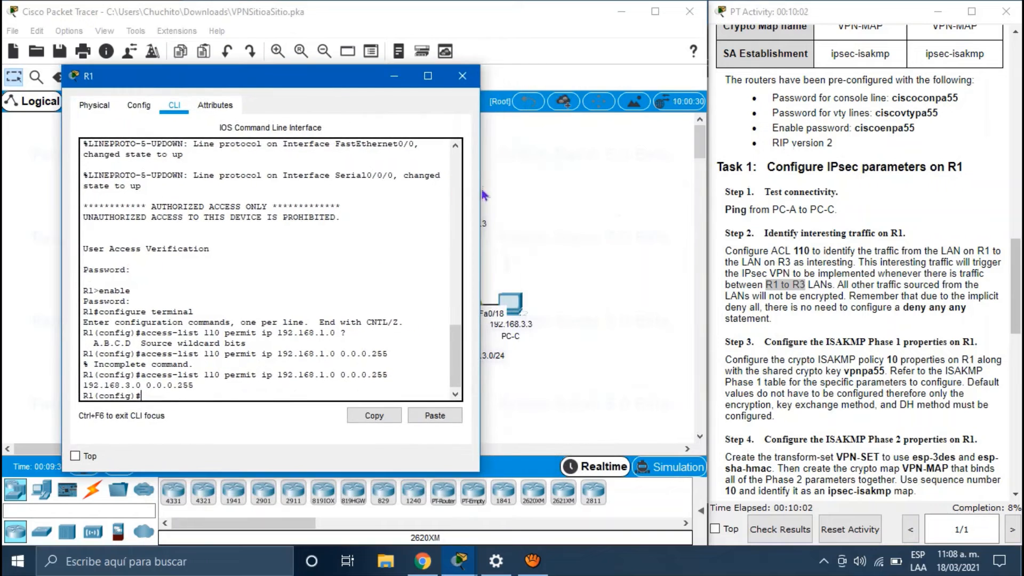
{"action": "left_click", "coordinate": [542, 202]}
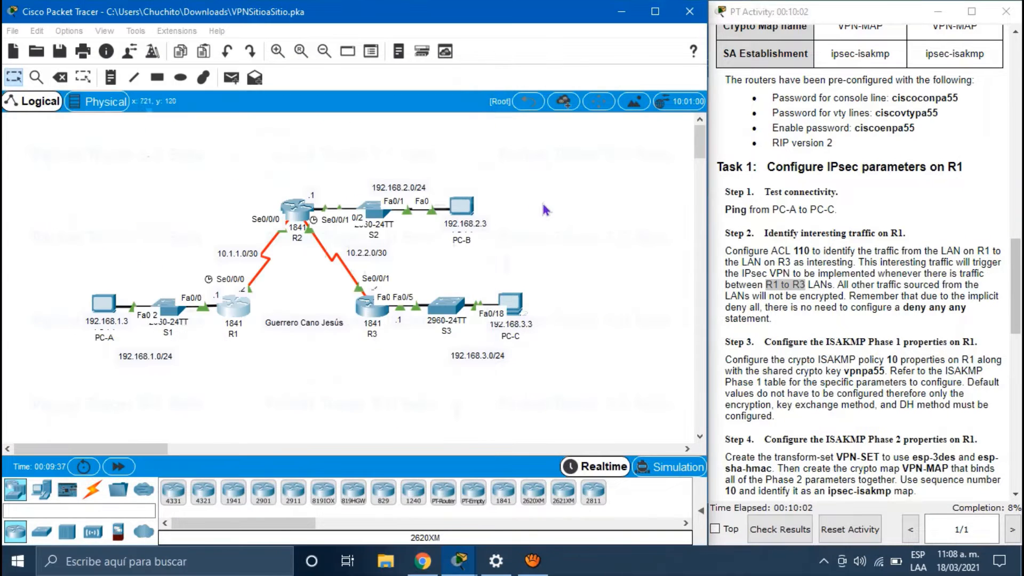
Step: Open R3's CLI and log in with the console password
{"action": "left_click", "coordinate": [369, 310]}
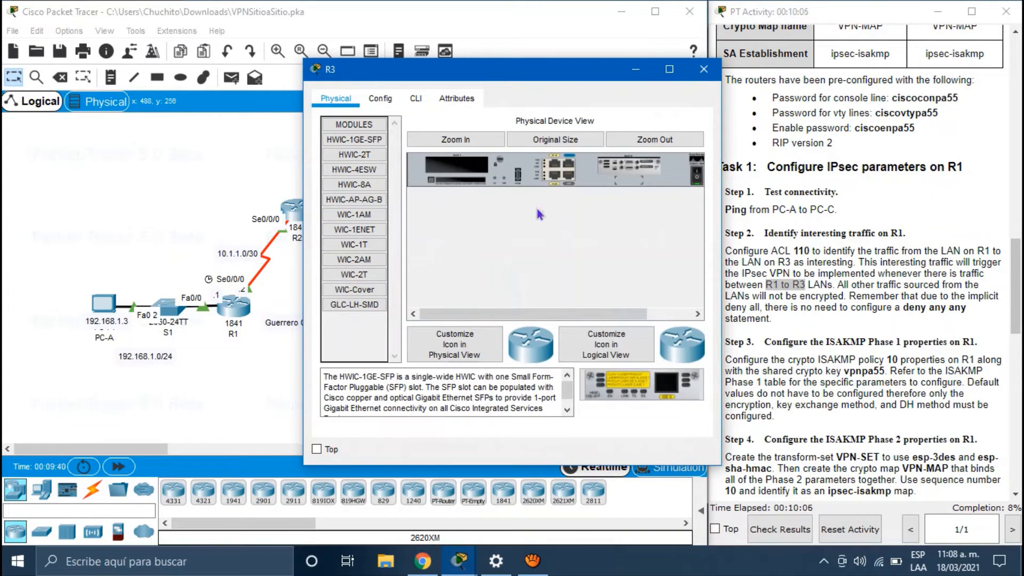
{"action": "left_click", "coordinate": [416, 102]}
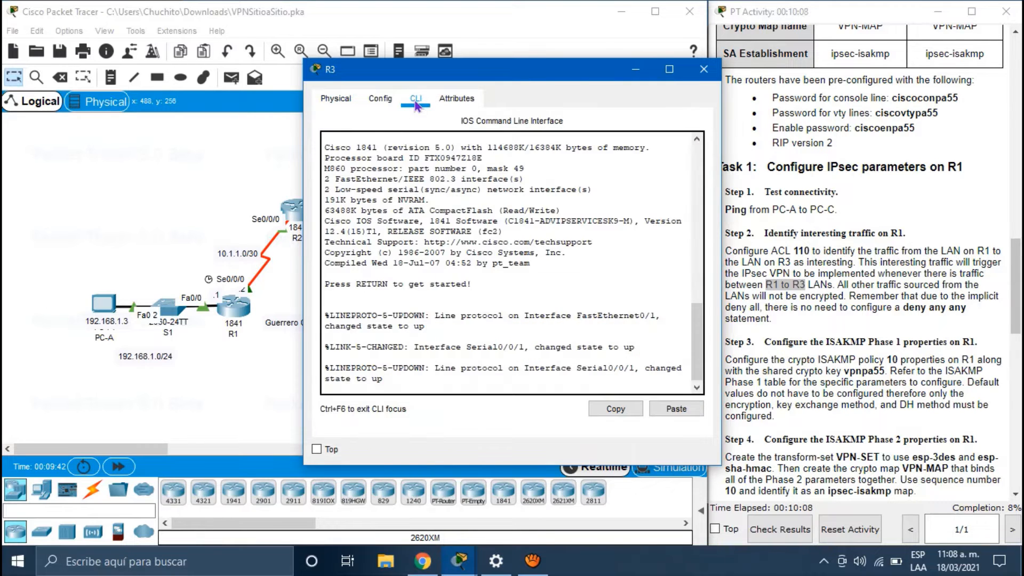
{"action": "key", "text": "Return"}
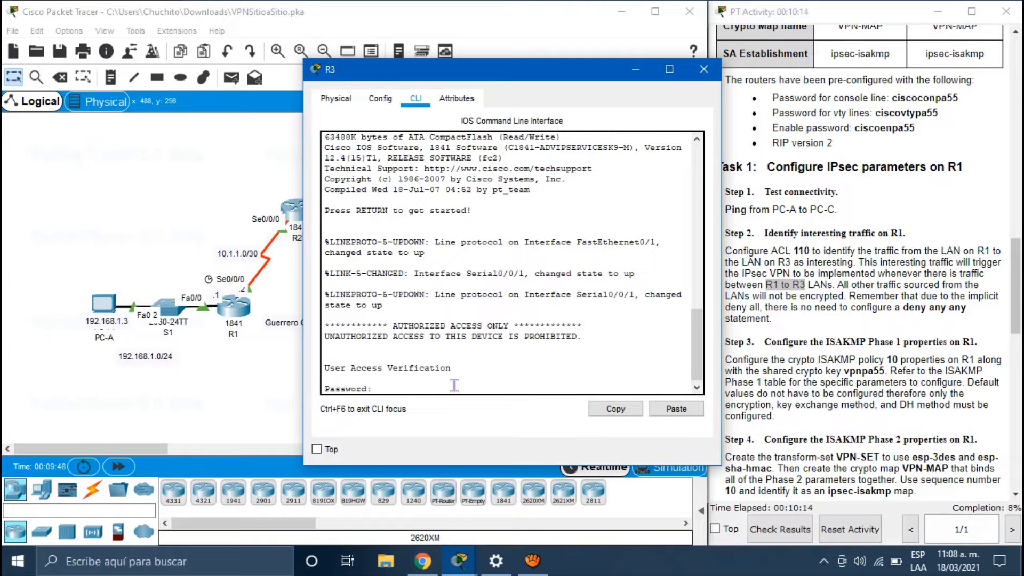
{"action": "key", "text": "Return"}
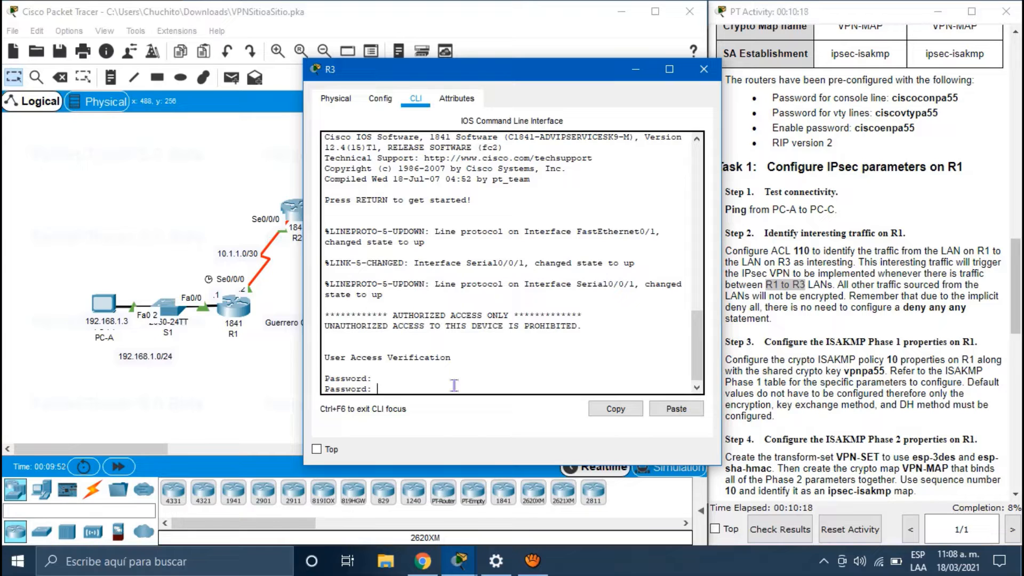
{"action": "key", "text": "Return"}
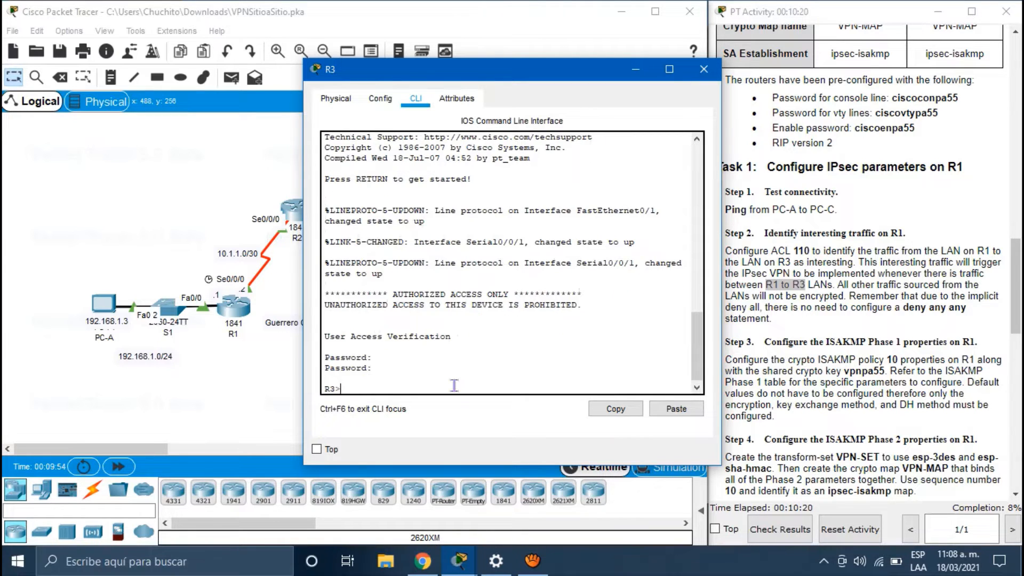
Step: Enter enable with its password, then configure terminal to reach R3(config)#
{"action": "type", "text": "enable"}
{"action": "key", "text": "Return"}
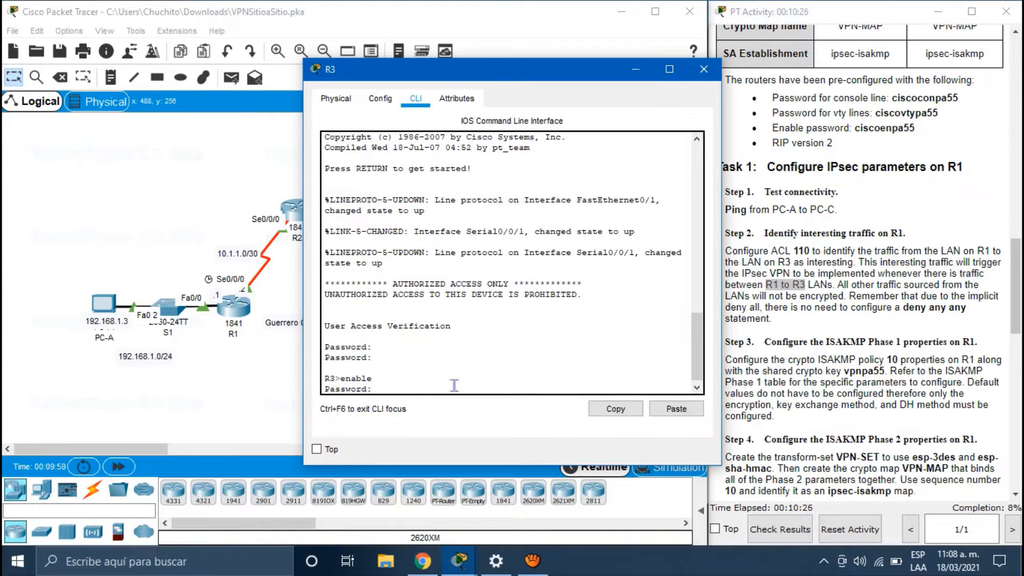
{"action": "key", "text": "Return"}
{"action": "type", "text": "c"}
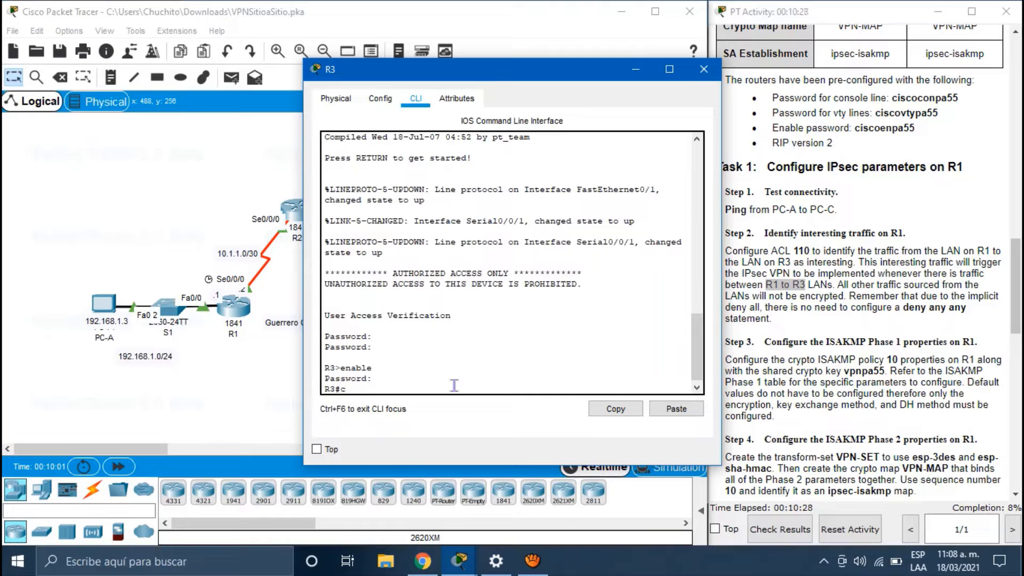
{"action": "type", "text": "onfigure terminal"}
{"action": "key", "text": "Return"}
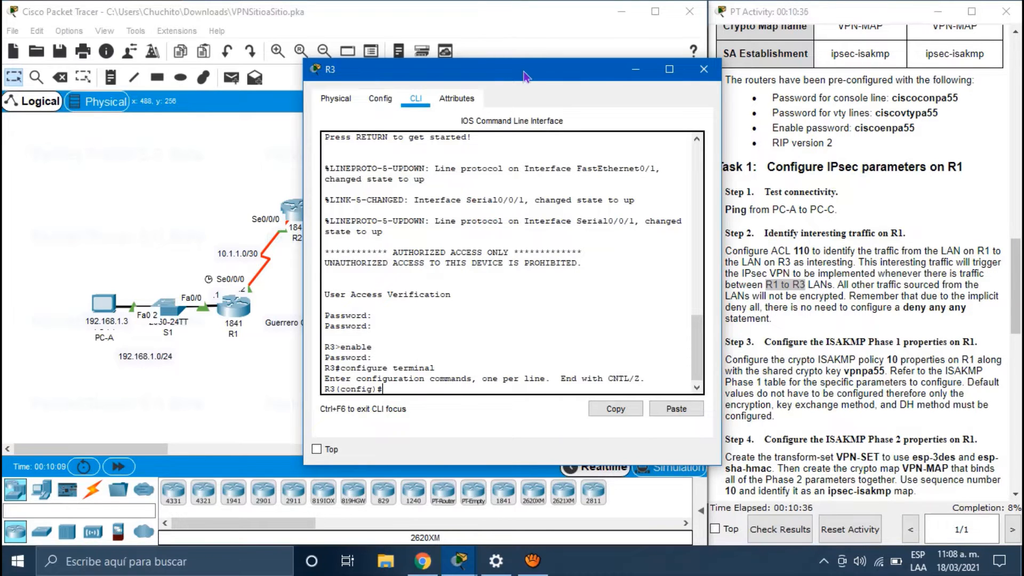
{"action": "left_click_drag", "start_coordinate": [523, 72], "coordinate": [780, 60]}
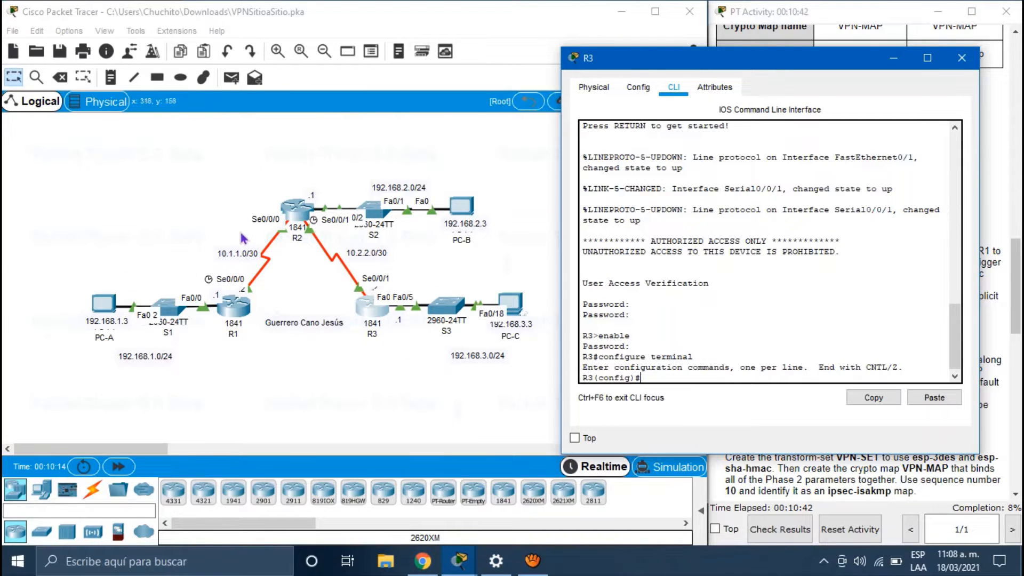
Step: Run 'access-list 110 permit ip 192.168.3.0 0.0.0.255 192.168.1.0 0.0.0.255' on R3
{"action": "left_click_drag", "start_coordinate": [744, 61], "coordinate": [685, 36]}
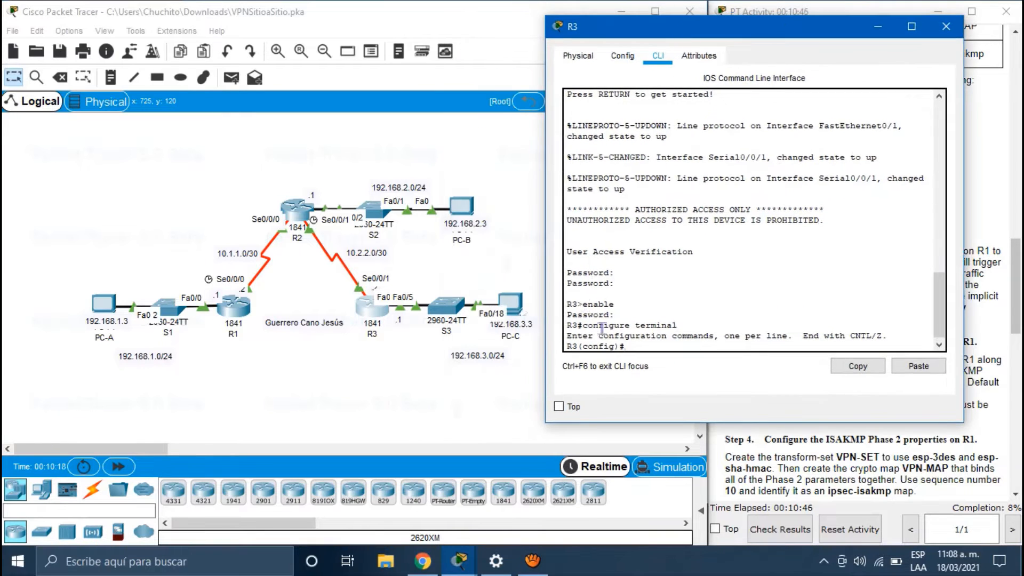
{"action": "type", "text": "access-list 110 per"}
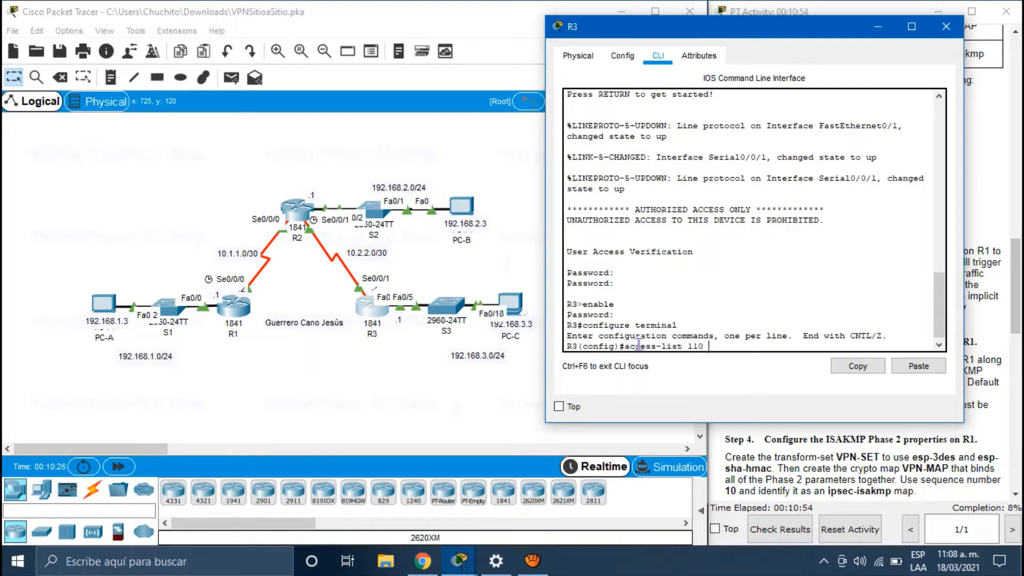
{"action": "type", "text": "mit ip 192.168"}
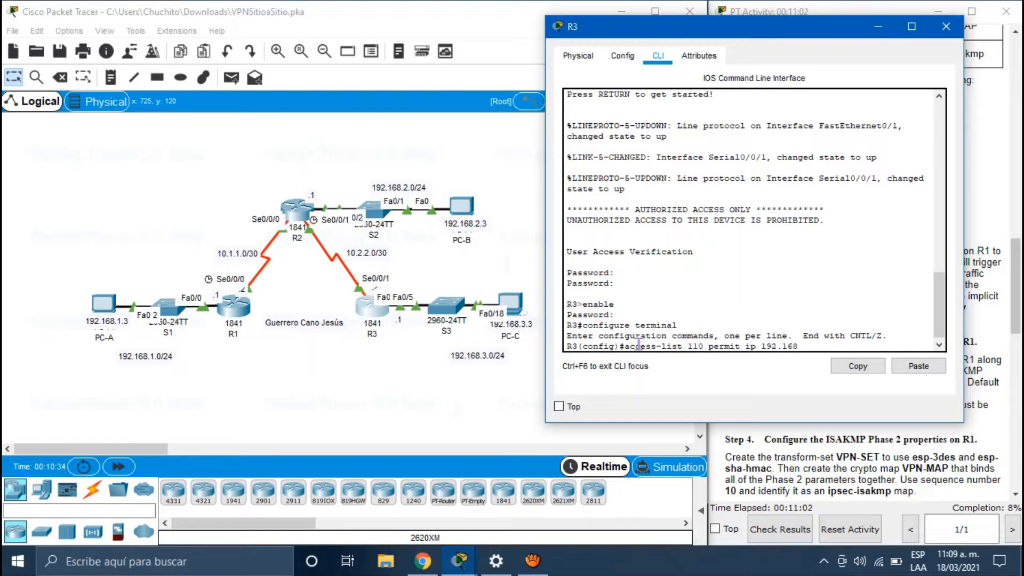
{"action": "type", "text": ".3.0 0.0.0.255 192.168.1.0"}
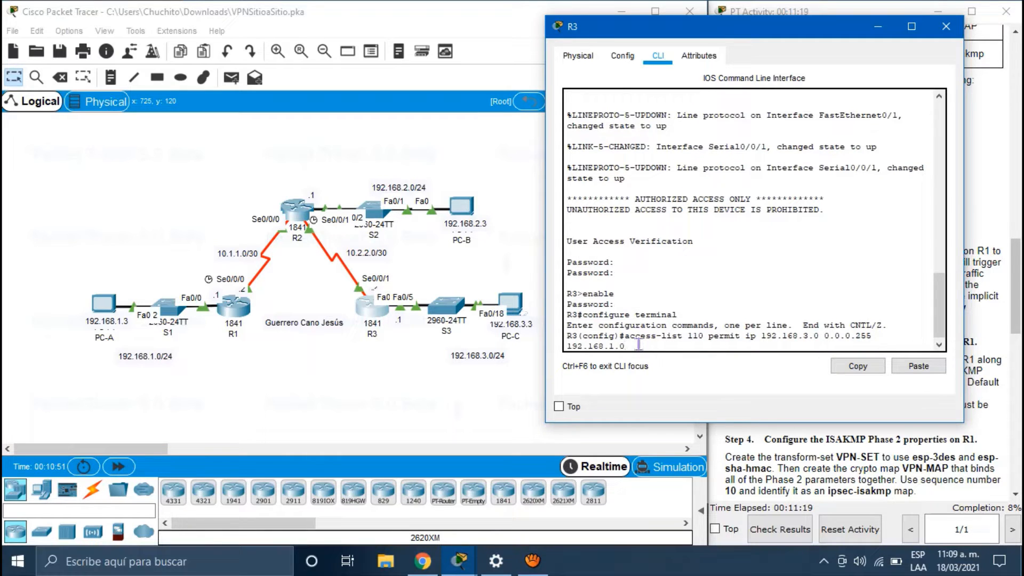
{"action": "type", "text": " 0.0.0.255"}
{"action": "key", "text": "Return"}
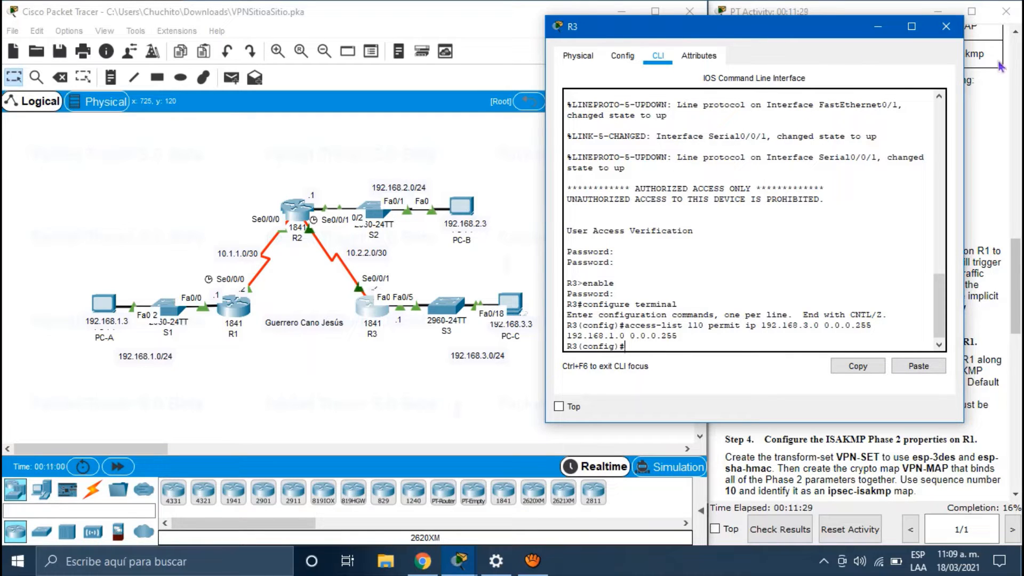
Step: Minimize R3's console and read the Step 3 ISAKMP instructions, highlighting the shared crypto key
{"action": "left_click", "coordinate": [878, 26]}
{"action": "scroll", "coordinate": [865, 352], "scroll_direction": "down", "scroll_amount": 3}
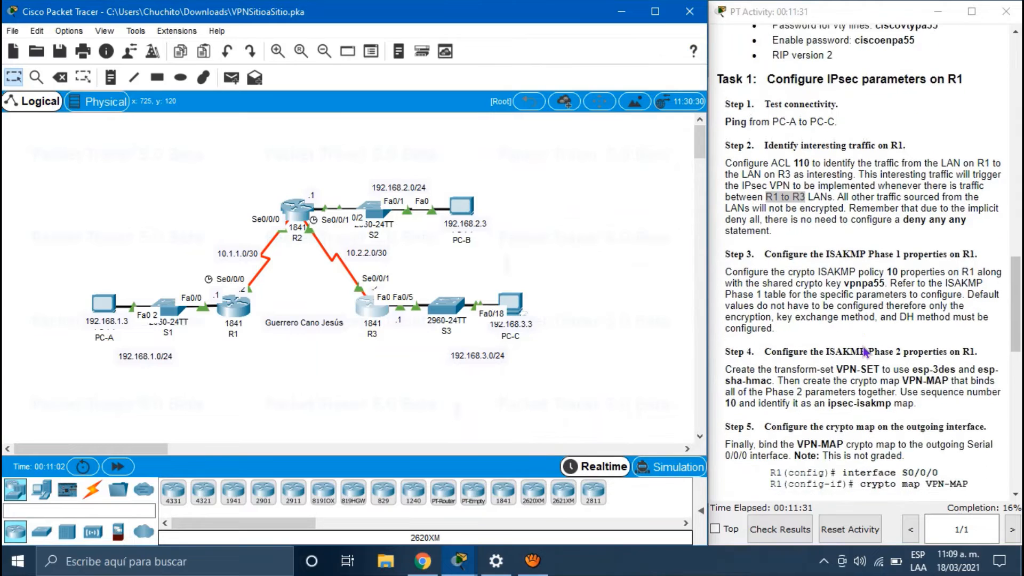
{"action": "left_click_drag", "start_coordinate": [795, 265], "coordinate": [726, 193]}
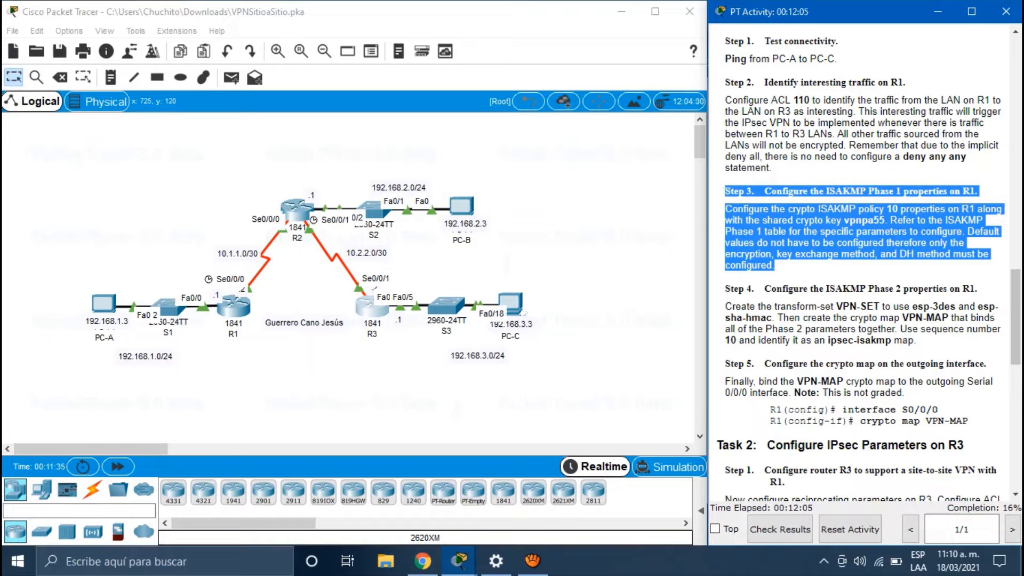
{"action": "left_click_drag", "start_coordinate": [887, 220], "coordinate": [839, 221]}
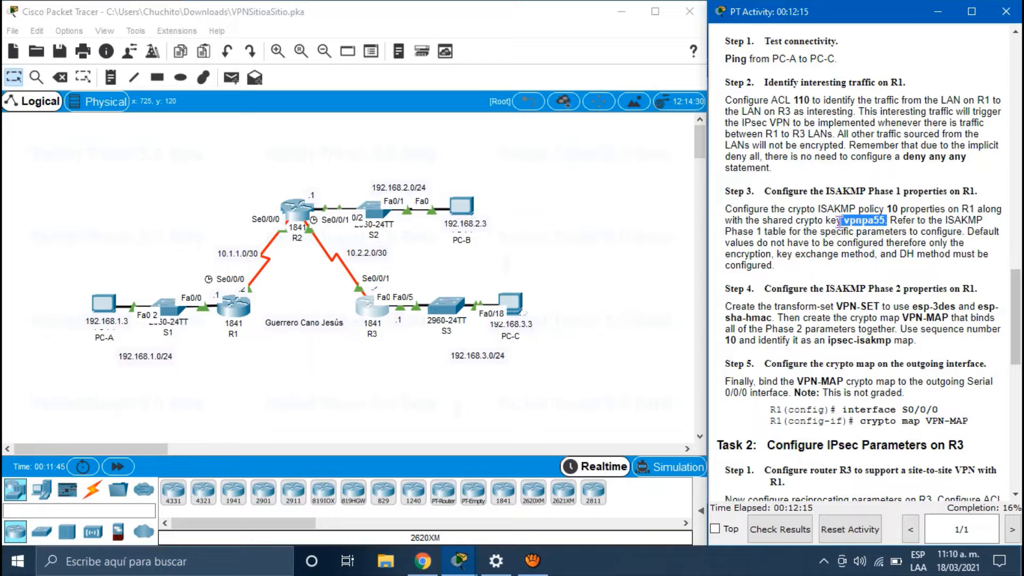
{"action": "scroll", "coordinate": [839, 220], "scroll_direction": "up", "scroll_amount": 5}
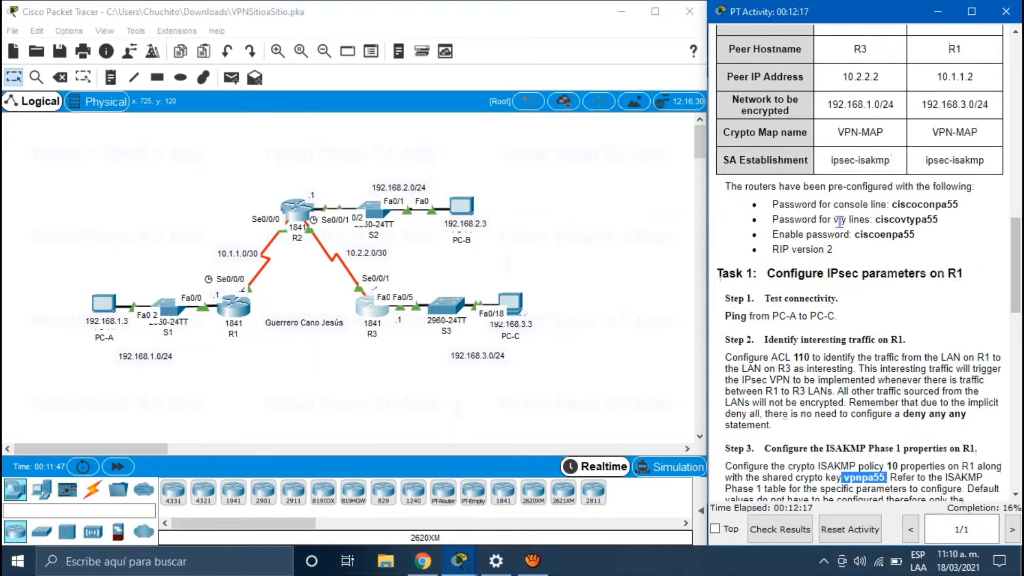
{"action": "scroll", "coordinate": [839, 220], "scroll_direction": "down", "scroll_amount": 8}
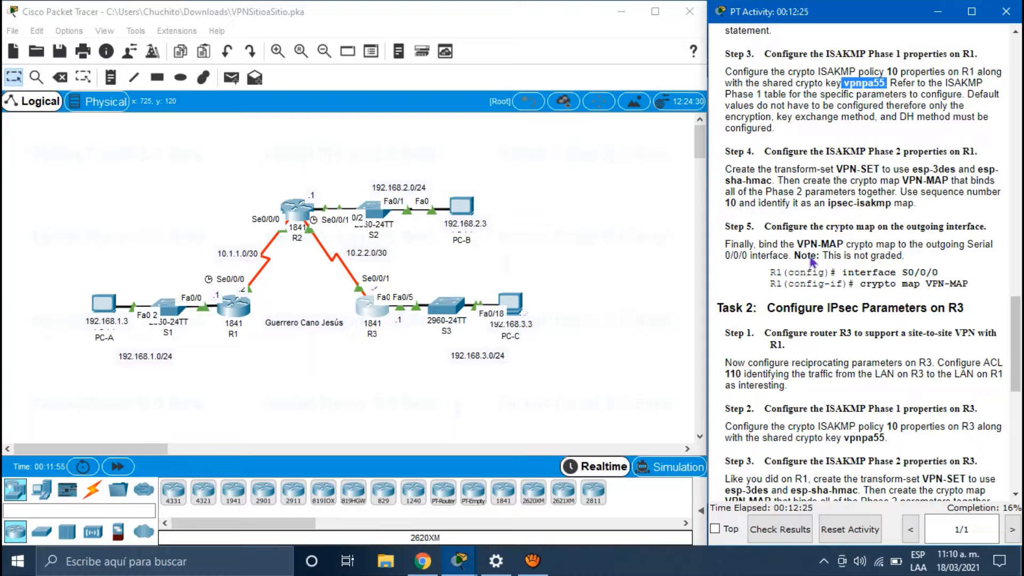
{"action": "left_click", "coordinate": [334, 409]}
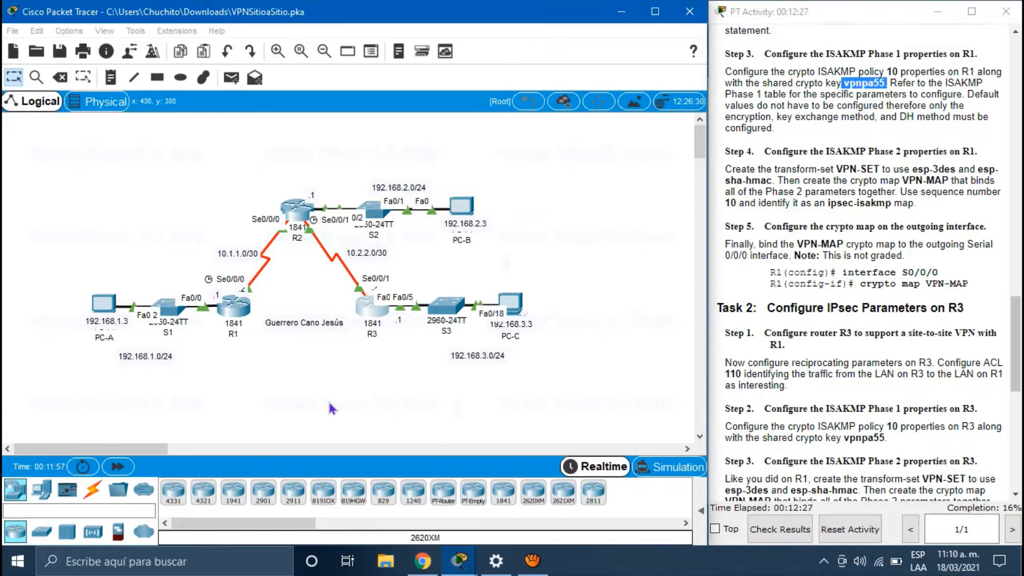
Step: On R1, query 'crypto isakmp policy ?' to check the allowed priority range
{"action": "left_click", "coordinate": [228, 302]}
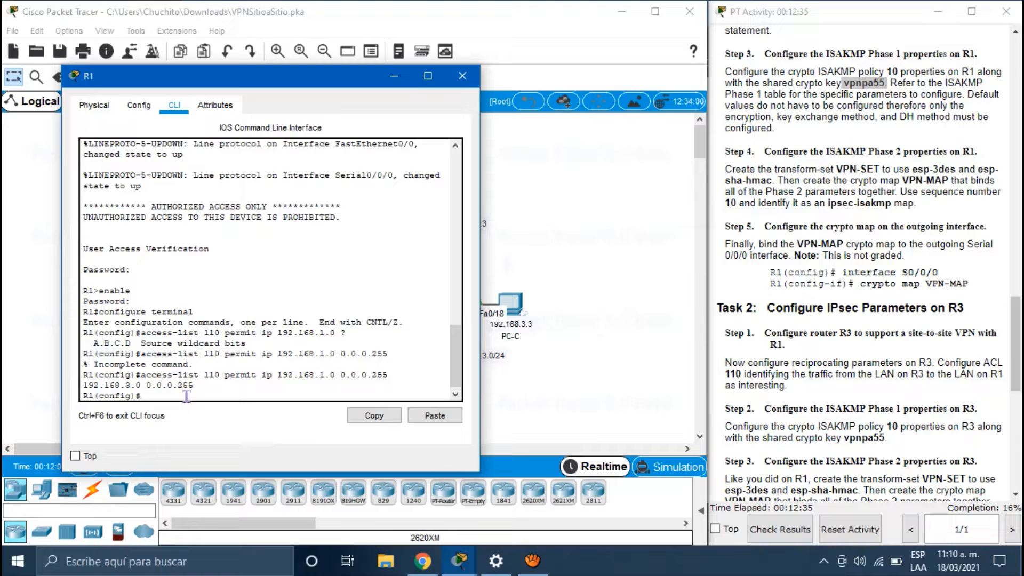
{"action": "type", "text": "crypto isakmp policy"}
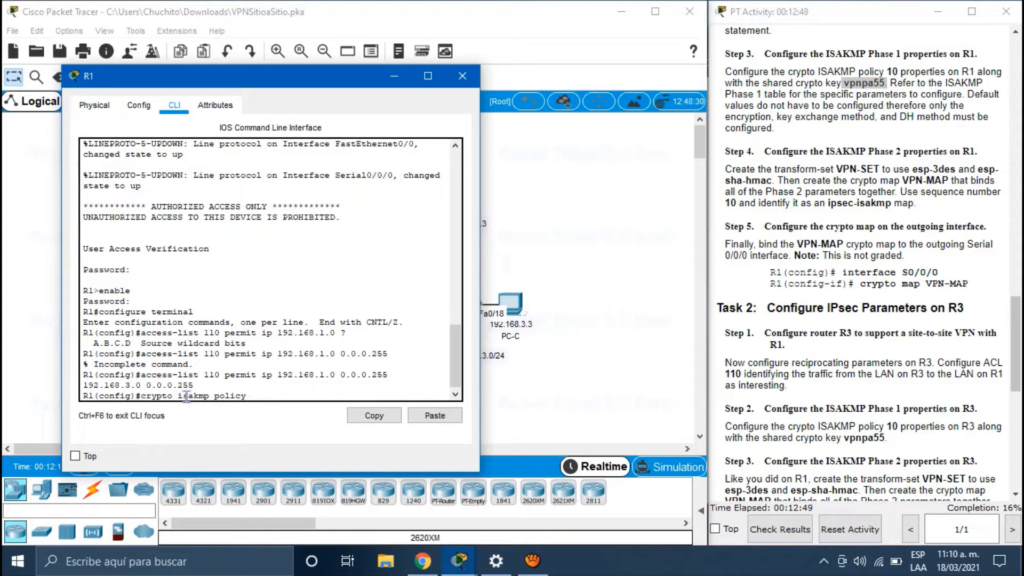
{"action": "type", "text": "?"}
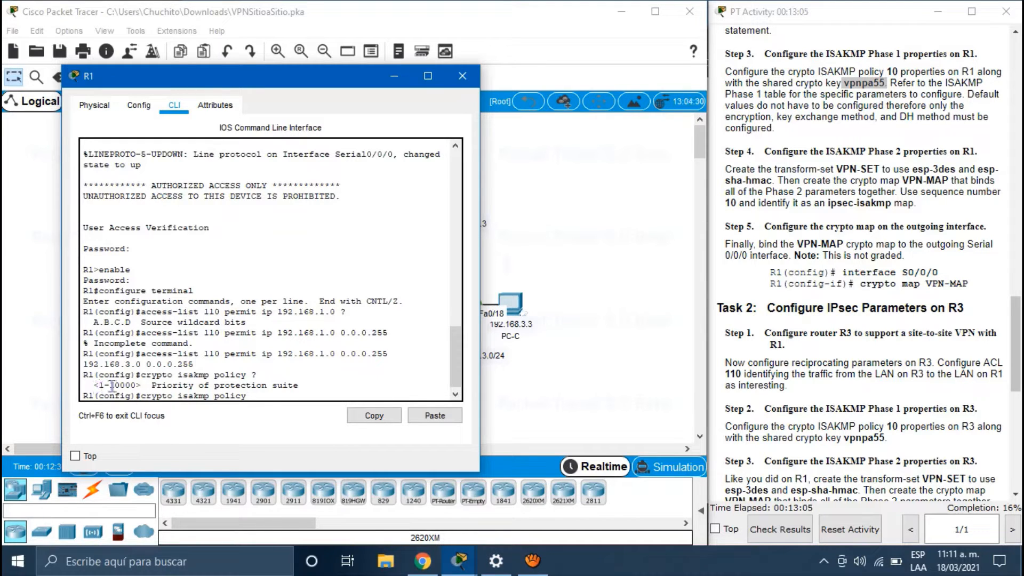
{"action": "left_click_drag", "start_coordinate": [110, 385], "coordinate": [137, 385]}
Step: Confirm policy number 10 in the instructions and create crypto isakmp policy 10
{"action": "left_click", "coordinate": [887, 72]}
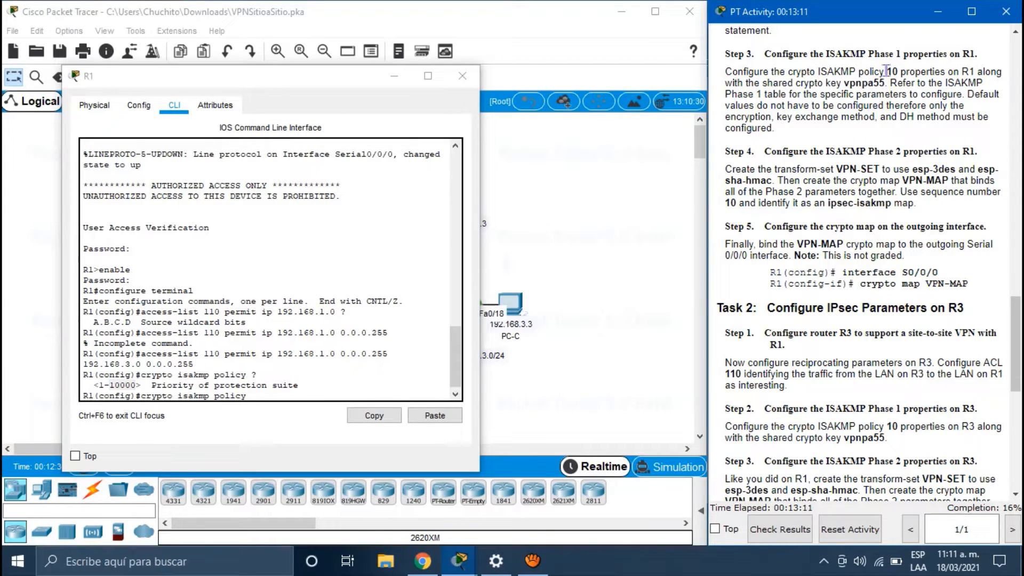
{"action": "left_click_drag", "start_coordinate": [886, 71], "coordinate": [893, 71]}
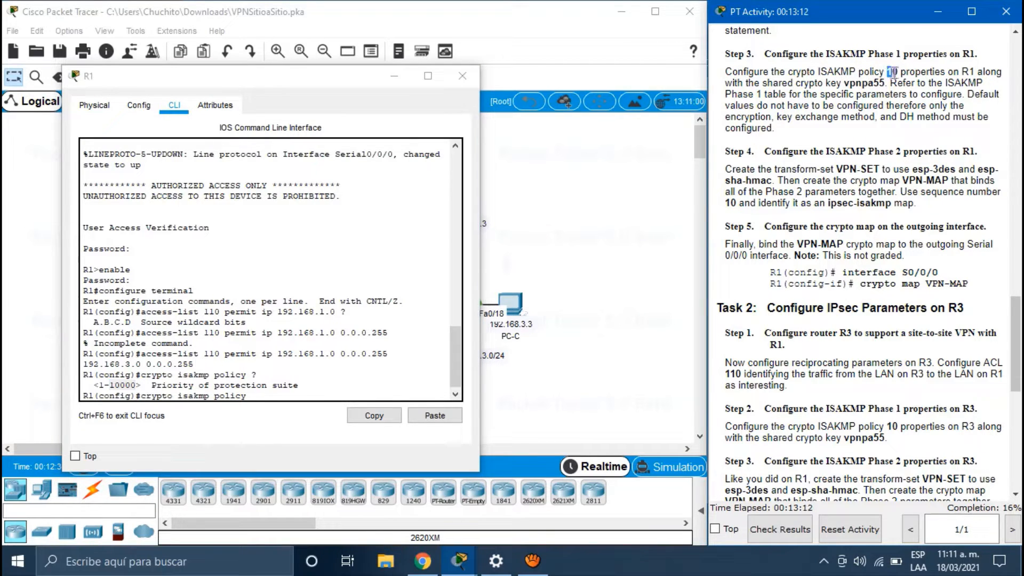
{"action": "left_click", "coordinate": [313, 395]}
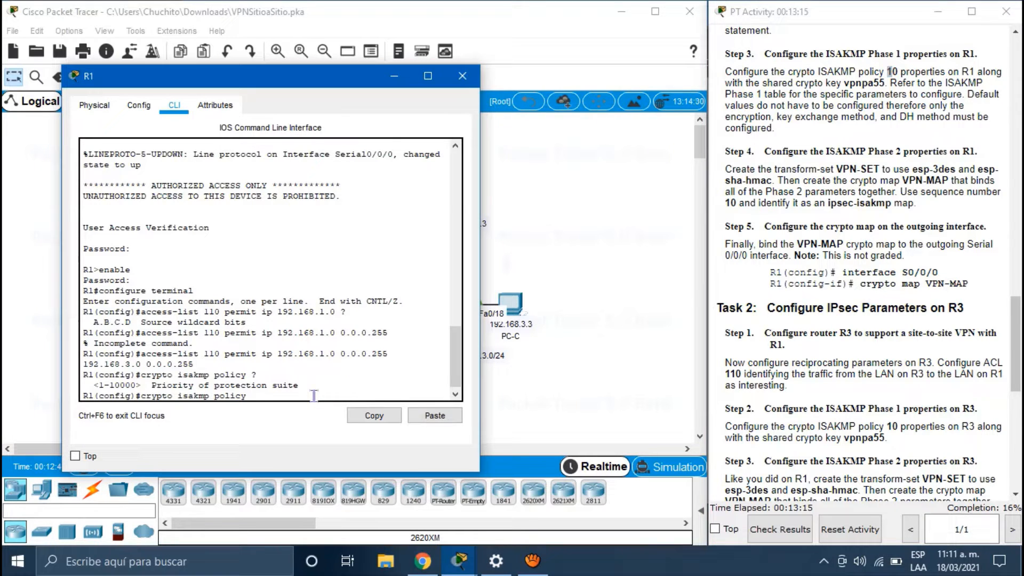
{"action": "type", "text": "10"}
{"action": "left_click_drag", "start_coordinate": [142, 395], "coordinate": [246, 395]}
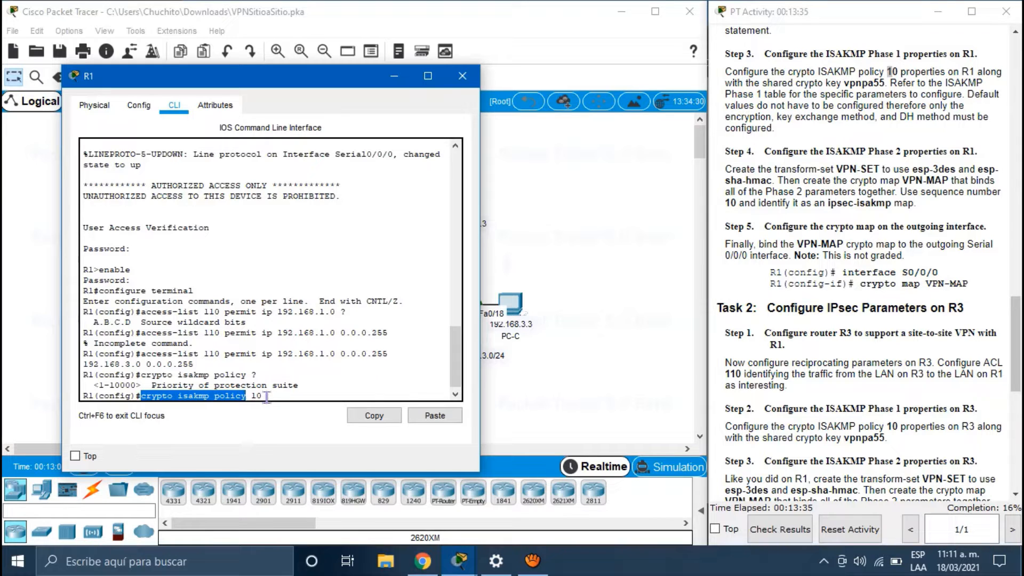
{"action": "left_click", "coordinate": [267, 397]}
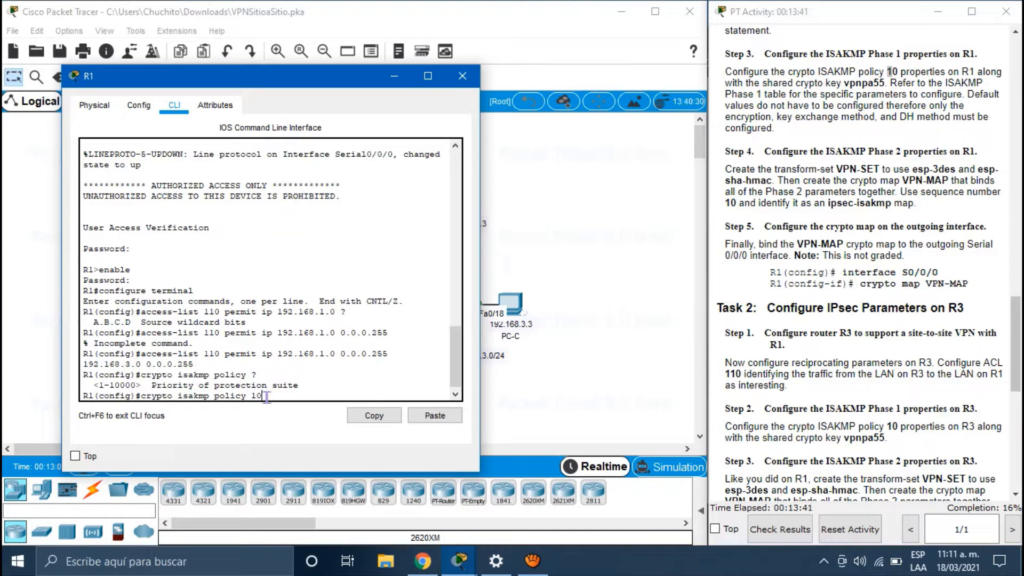
{"action": "key", "text": "Return"}
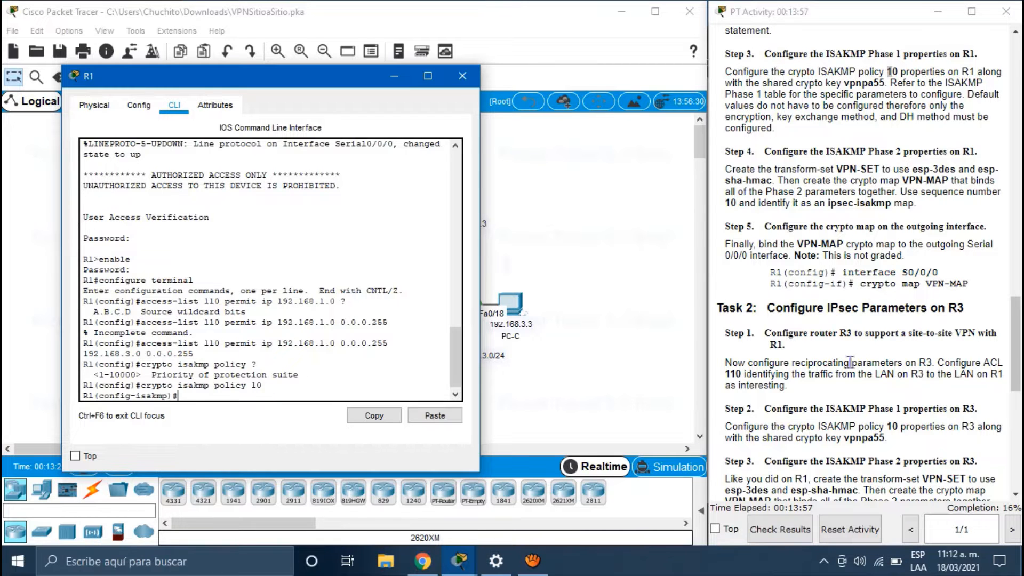
Step: Set ISAKMP policy 10 encryption to AES
{"action": "scroll", "coordinate": [850, 363], "scroll_direction": "up", "scroll_amount": 10}
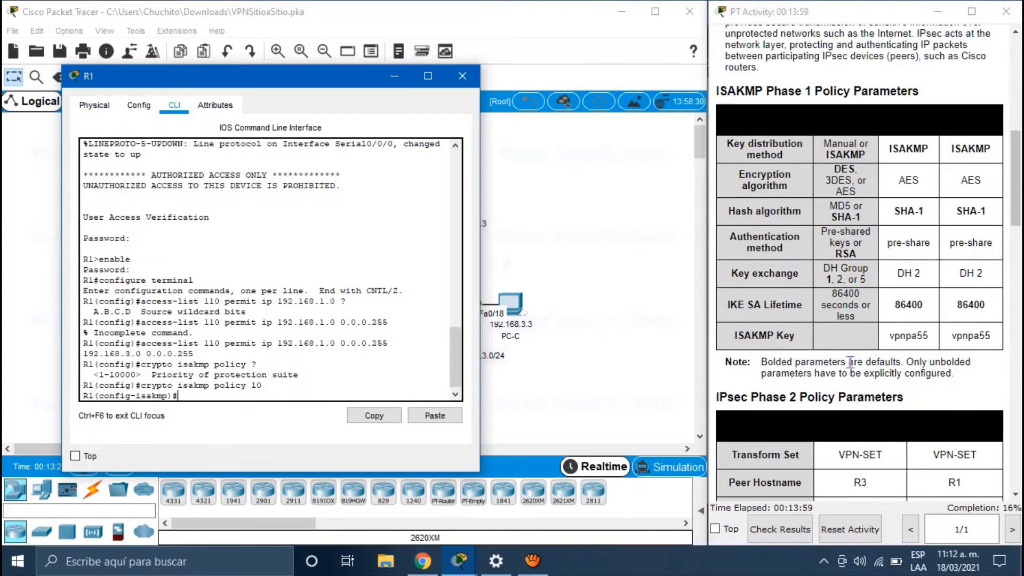
{"action": "scroll", "coordinate": [851, 362], "scroll_direction": "down", "scroll_amount": 1}
{"action": "scroll", "coordinate": [849, 363], "scroll_direction": "down", "scroll_amount": 3}
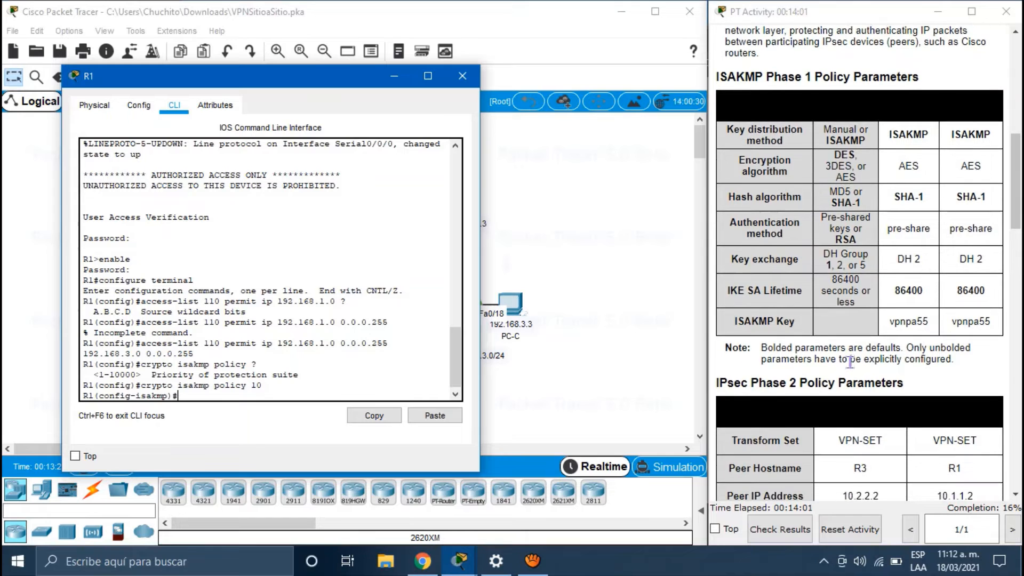
{"action": "scroll", "coordinate": [850, 363], "scroll_direction": "down", "scroll_amount": 1}
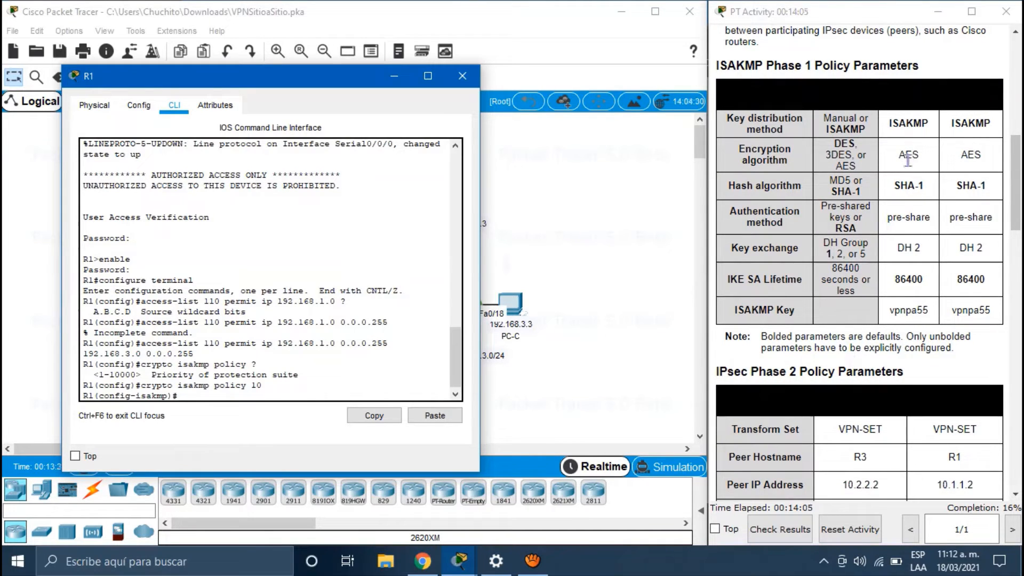
{"action": "scroll", "coordinate": [909, 158], "scroll_direction": "down", "scroll_amount": 10}
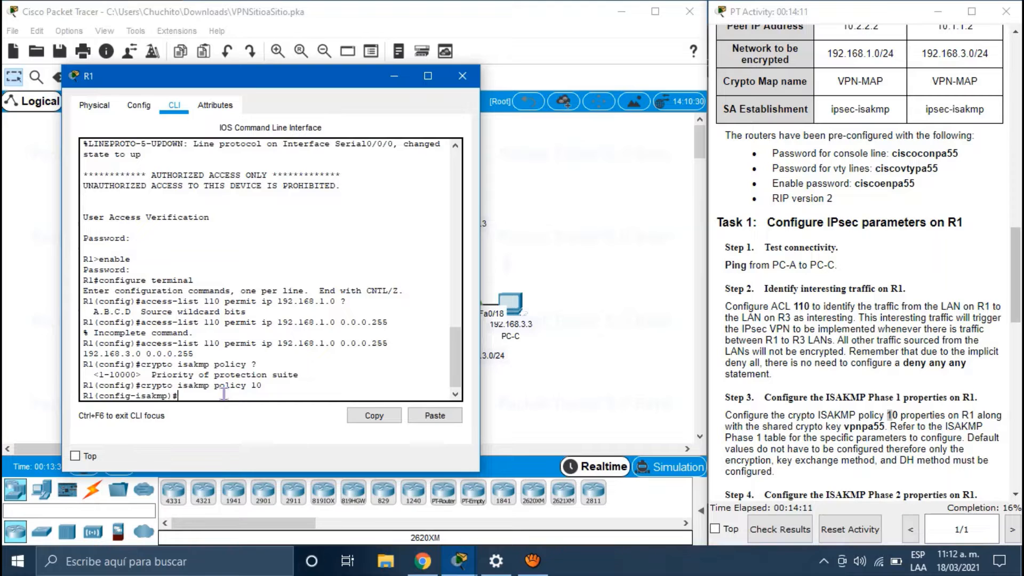
{"action": "type", "text": "encryption aes"}
{"action": "key", "text": "Return"}
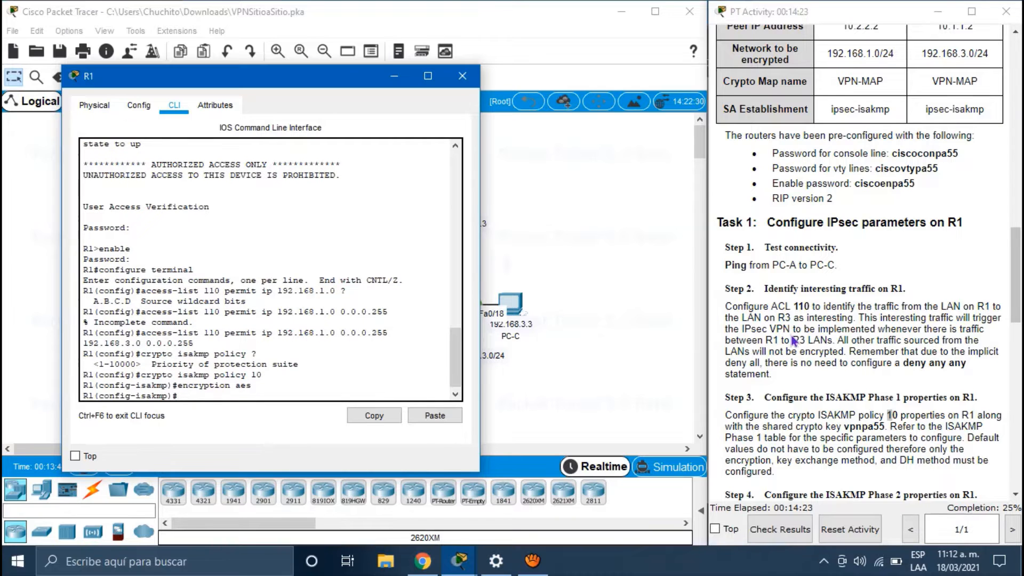
Step: Set the policy hash to SHA and authentication to pre-share
{"action": "scroll", "coordinate": [807, 317], "scroll_direction": "up", "scroll_amount": 8}
{"action": "scroll", "coordinate": [807, 317], "scroll_direction": "up", "scroll_amount": 1}
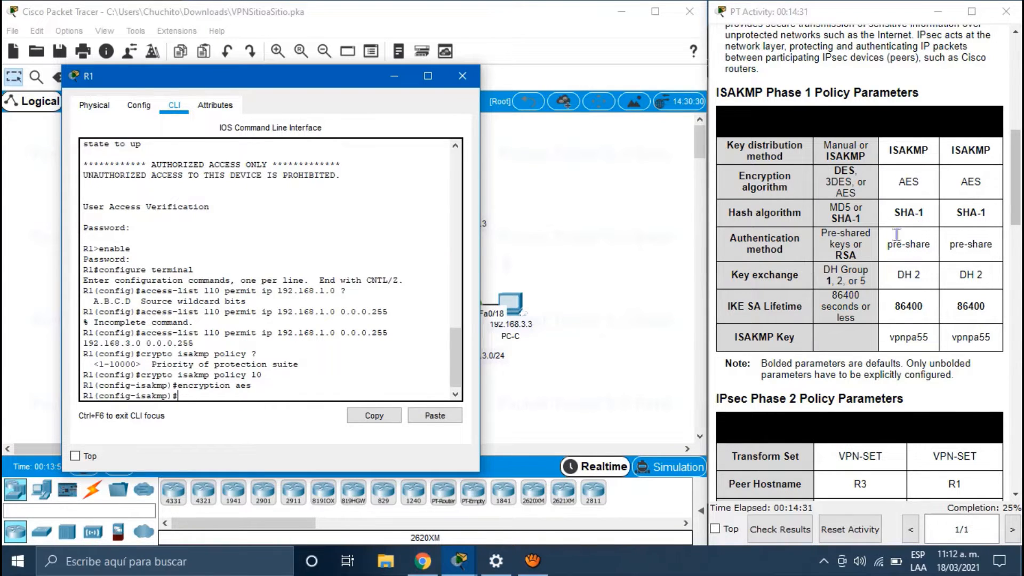
{"action": "scroll", "coordinate": [778, 419], "scroll_direction": "down", "scroll_amount": 12}
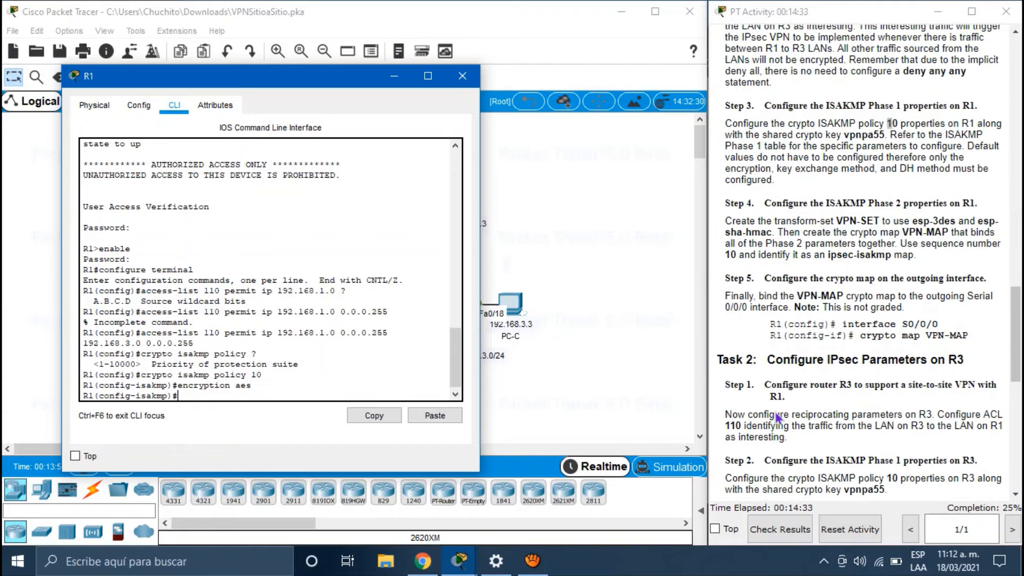
{"action": "scroll", "coordinate": [778, 419], "scroll_direction": "down", "scroll_amount": 1}
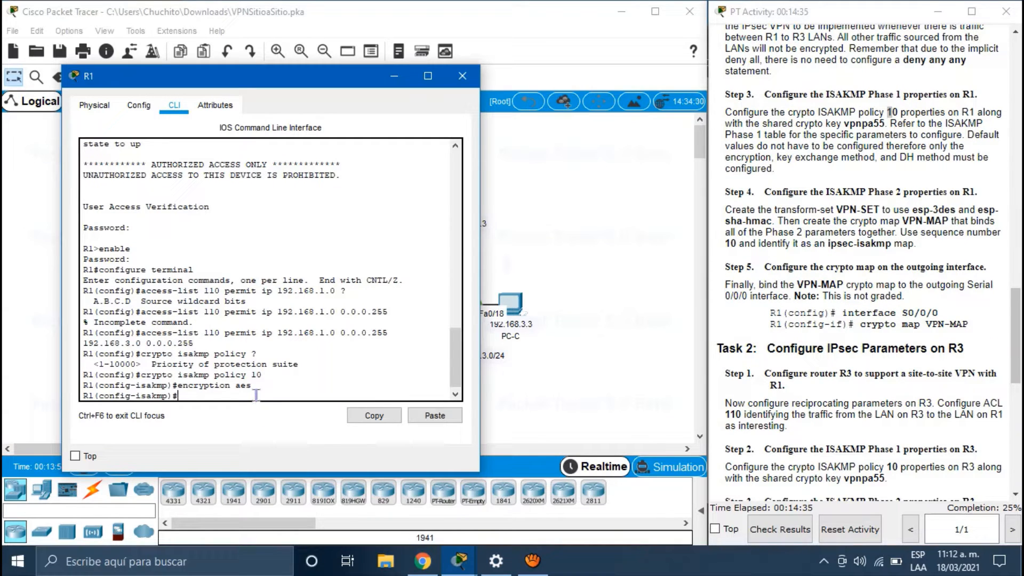
{"action": "type", "text": "hash sha"}
{"action": "key", "text": "Return"}
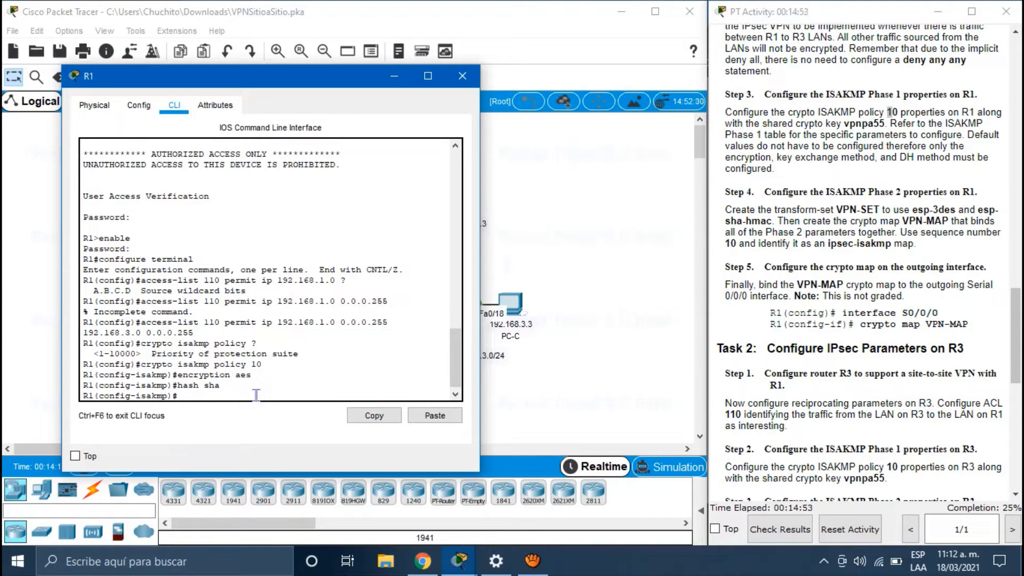
{"action": "type", "text": "authentication pre-share"}
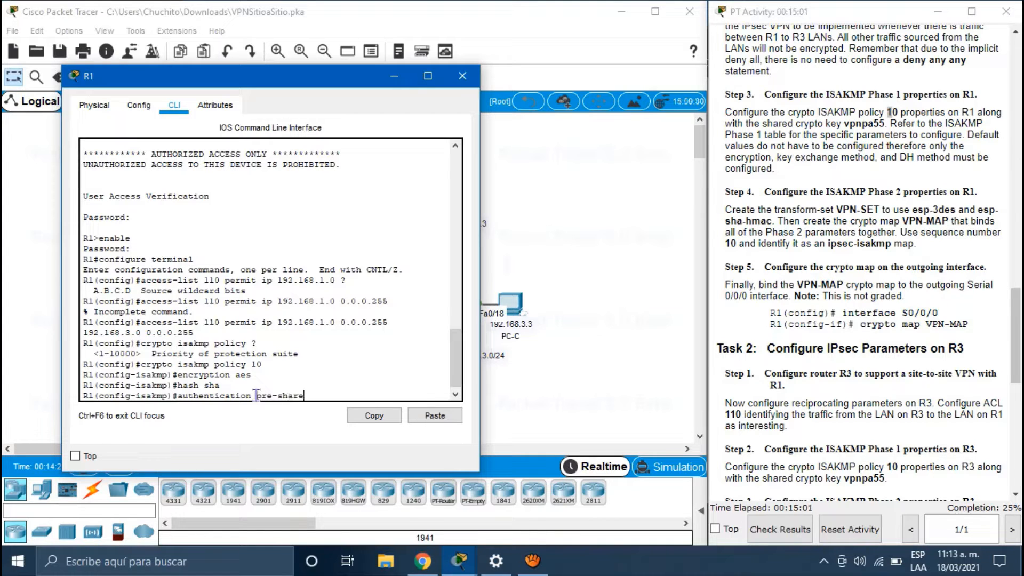
{"action": "key", "text": "Return"}
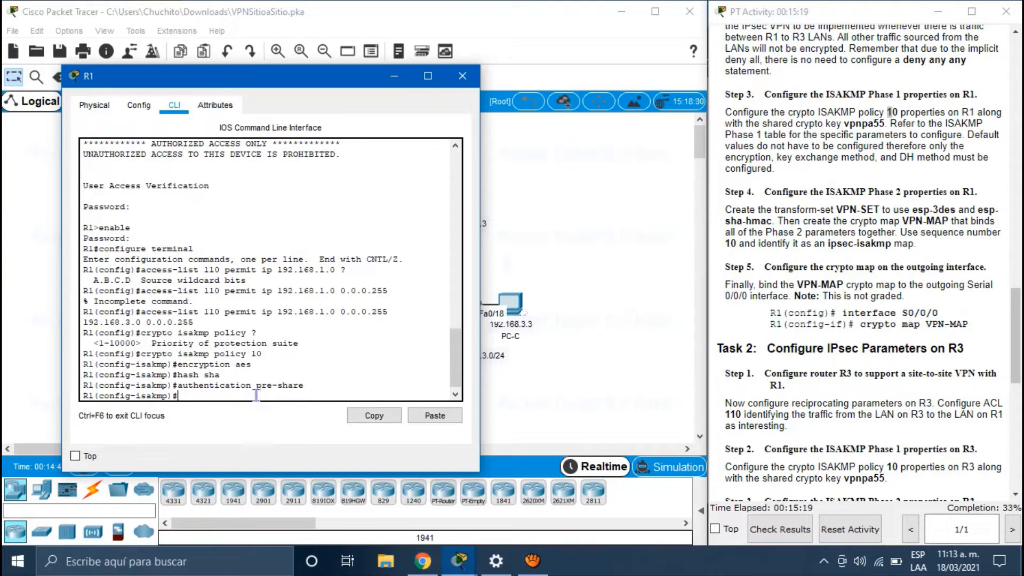
Step: Set the policy's Diffie-Hellman group to 2
{"action": "type", "text": "group"}
{"action": "scroll", "coordinate": [784, 368], "scroll_direction": "up", "scroll_amount": 10}
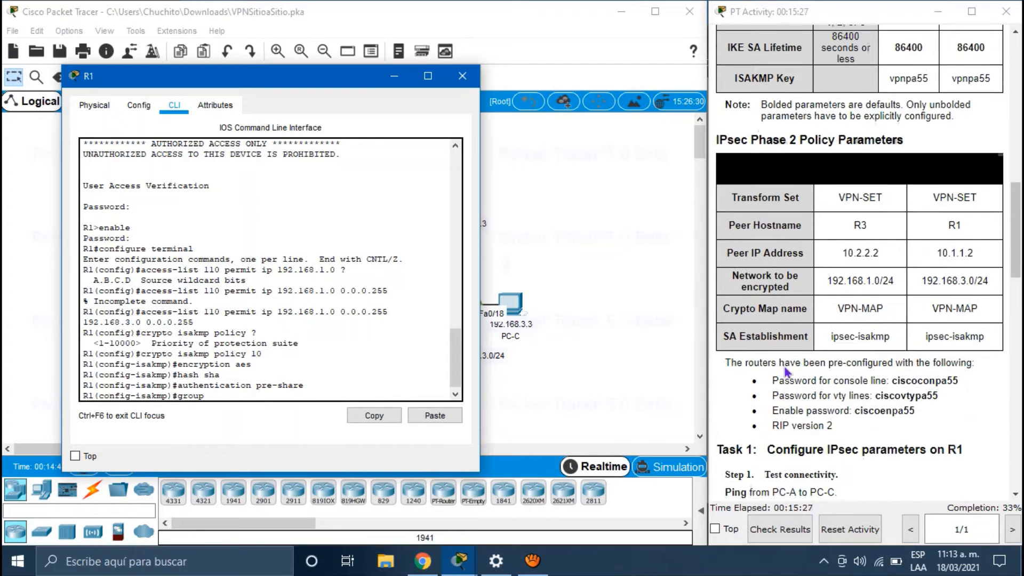
{"action": "scroll", "coordinate": [784, 369], "scroll_direction": "up", "scroll_amount": 5}
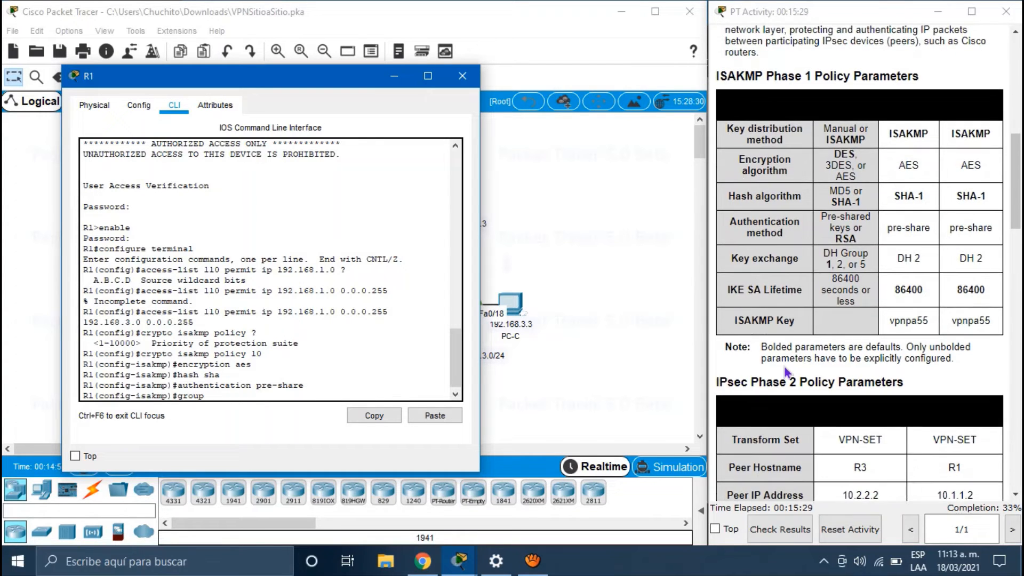
{"action": "scroll", "coordinate": [786, 371], "scroll_direction": "down", "scroll_amount": 1}
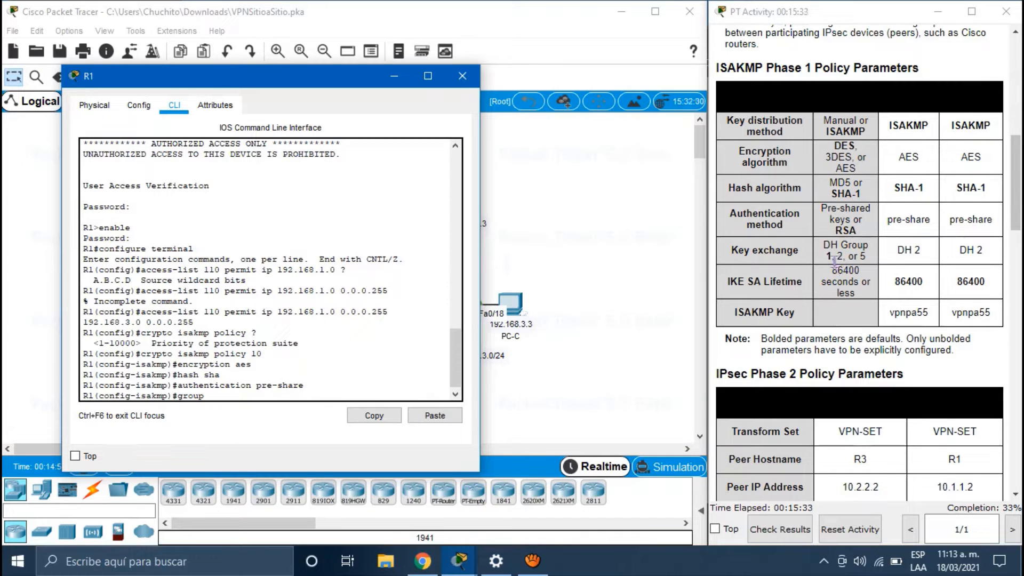
{"action": "scroll", "coordinate": [917, 244], "scroll_direction": "down", "scroll_amount": 1}
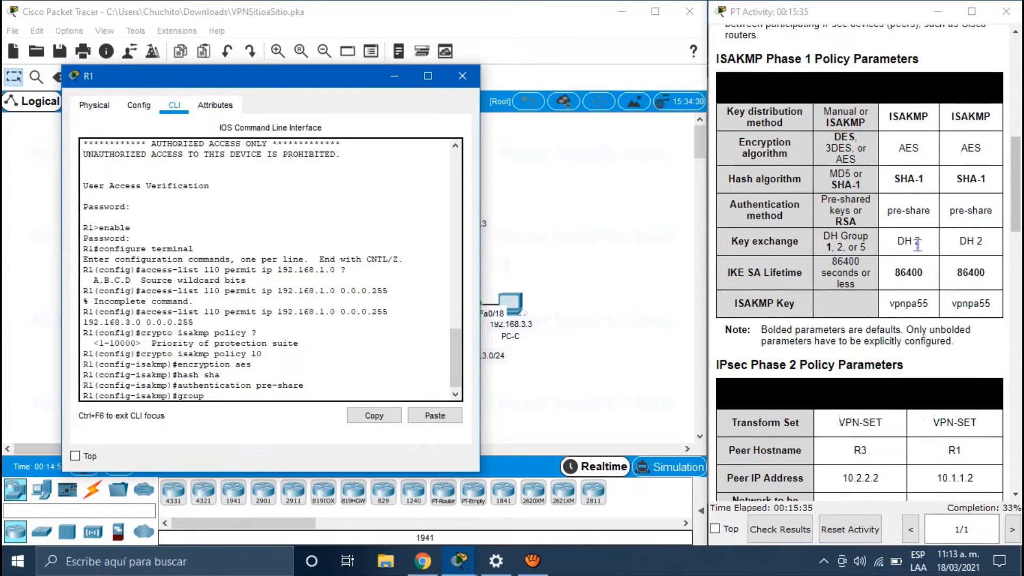
{"action": "scroll", "coordinate": [917, 244], "scroll_direction": "down", "scroll_amount": 10}
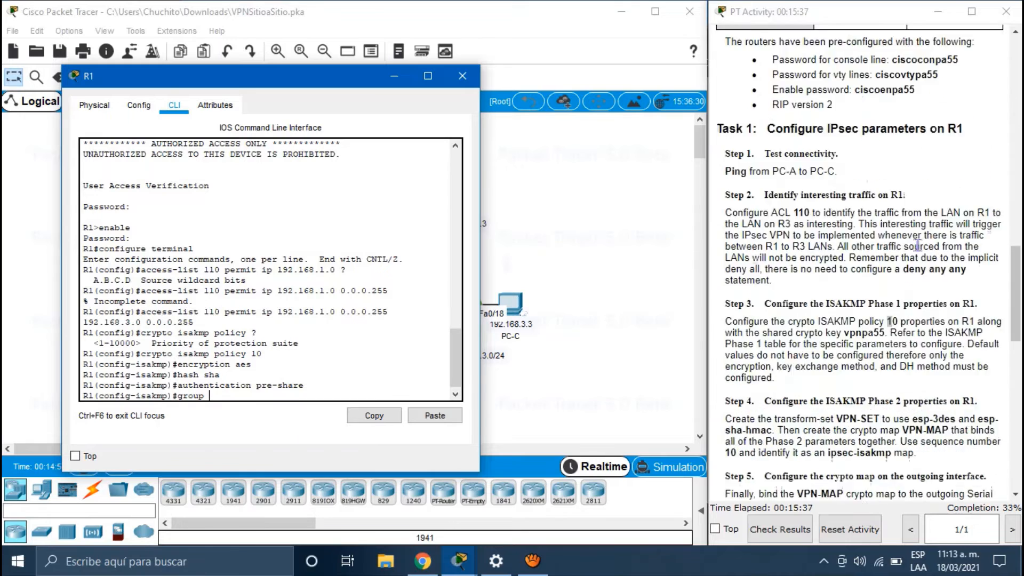
{"action": "scroll", "coordinate": [917, 244], "scroll_direction": "down", "scroll_amount": 3}
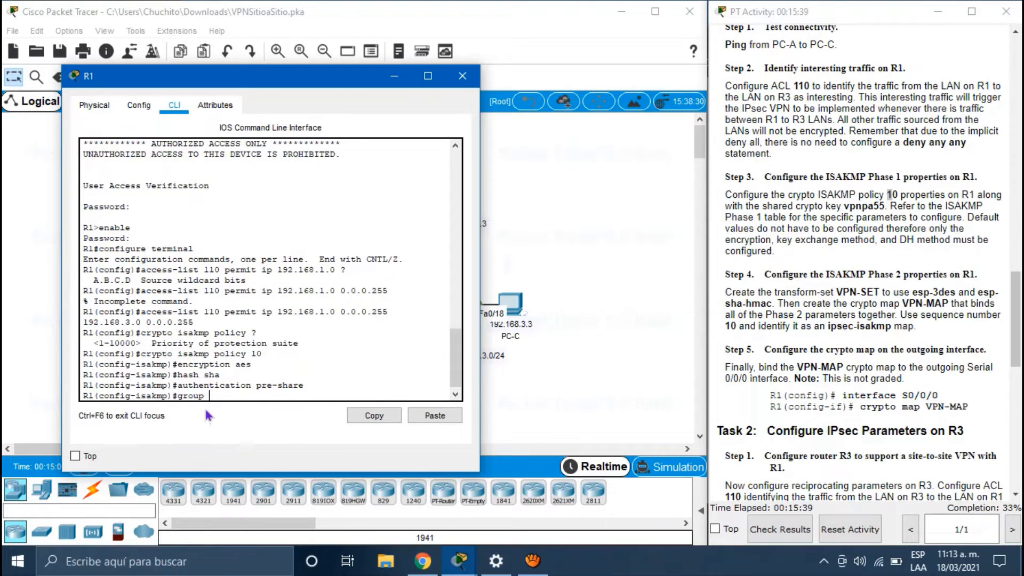
{"action": "type", "text": "2"}
{"action": "key", "text": "Return"}
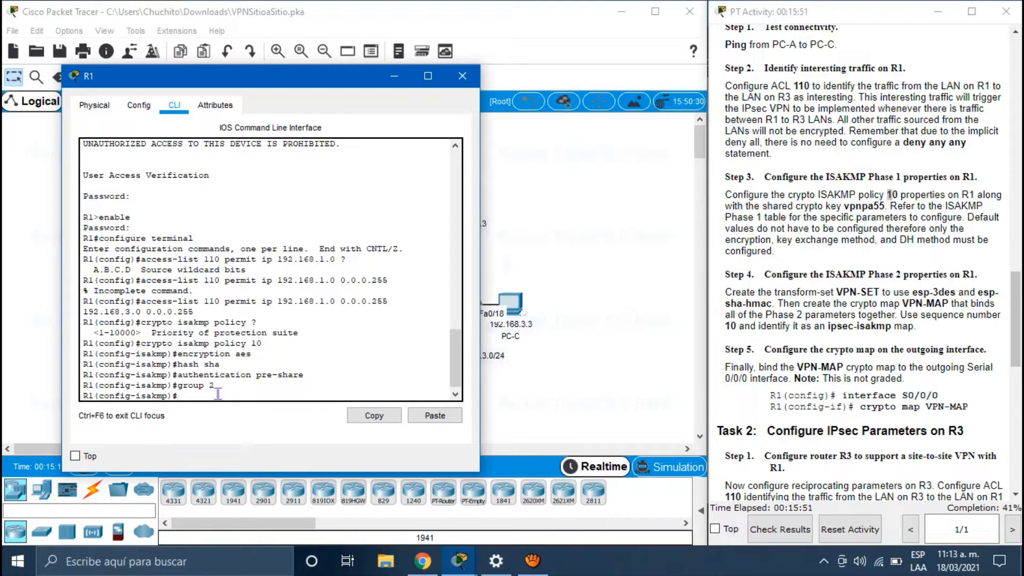
Step: Set the policy lifetime to 86400 seconds and exit to global configuration
{"action": "type", "text": "lifetime ?"}
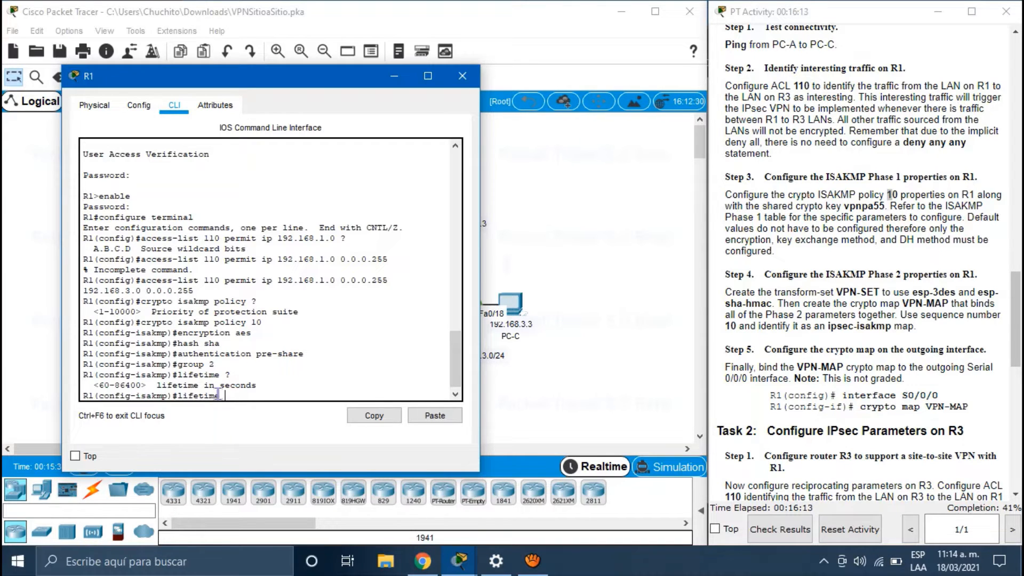
{"action": "type", "text": "86400"}
{"action": "key", "text": "Return"}
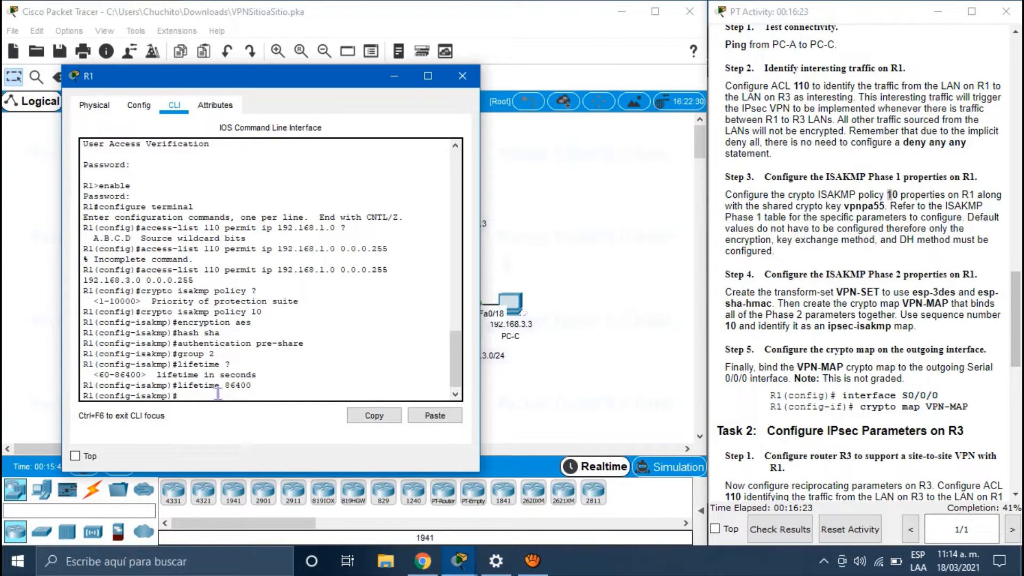
{"action": "type", "text": "exit"}
{"action": "key", "text": "Return"}
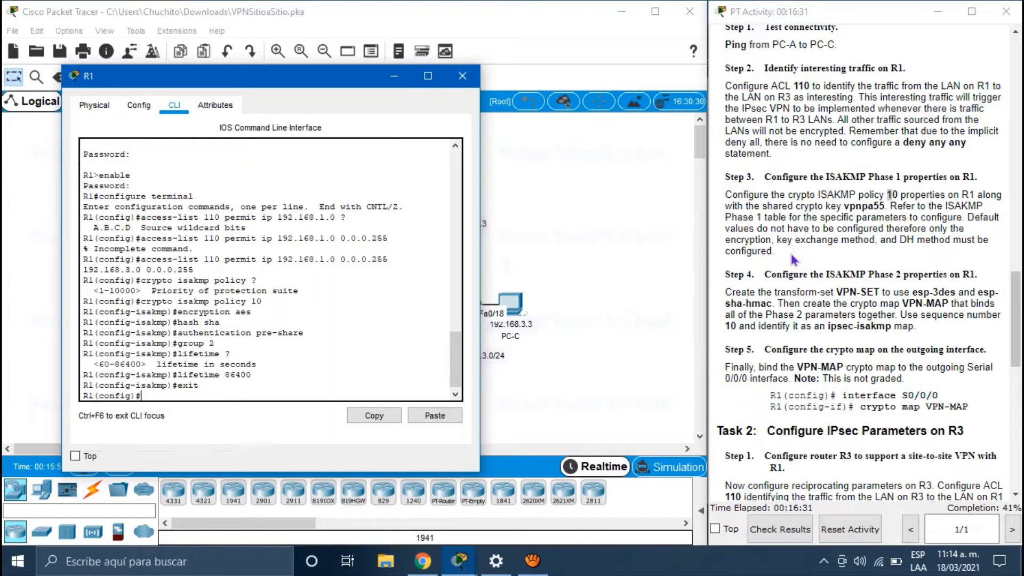
Step: Reread Step 3, then type 'crypto isakmp' with the shared crypto key into R1's CLI
{"action": "left_click_drag", "start_coordinate": [794, 260], "coordinate": [724, 201]}
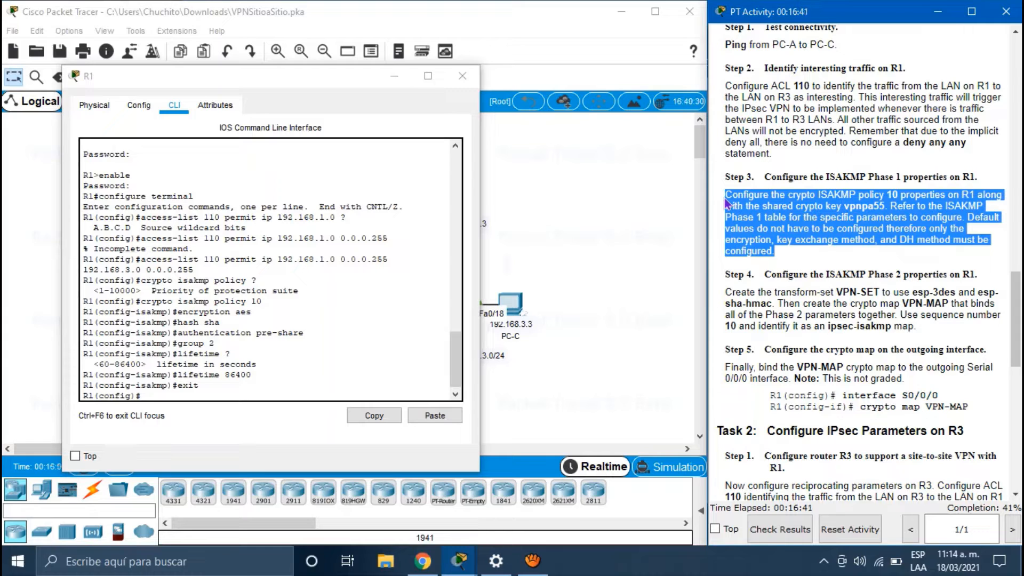
{"action": "left_click", "coordinate": [861, 211]}
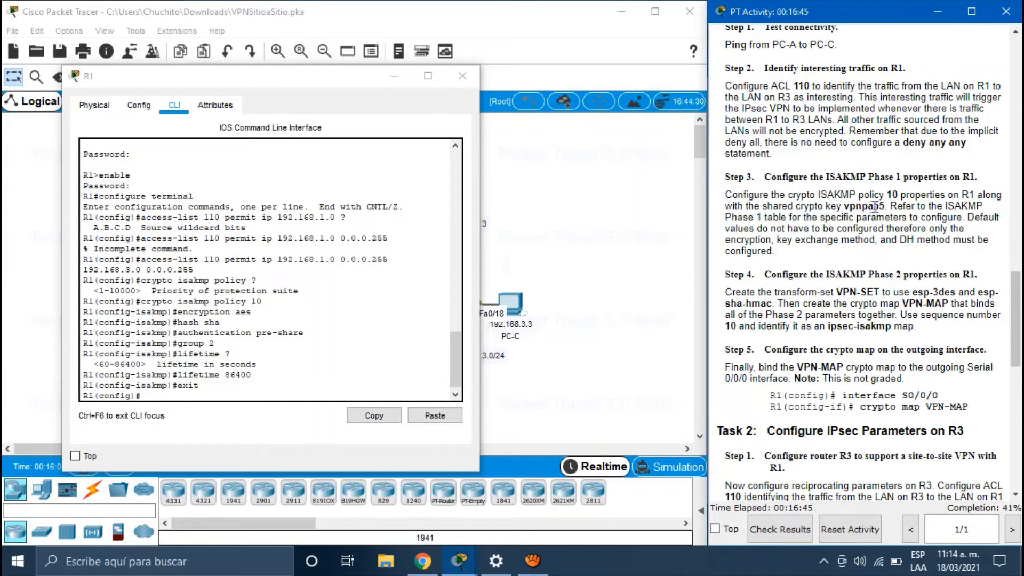
{"action": "left_click", "coordinate": [307, 396]}
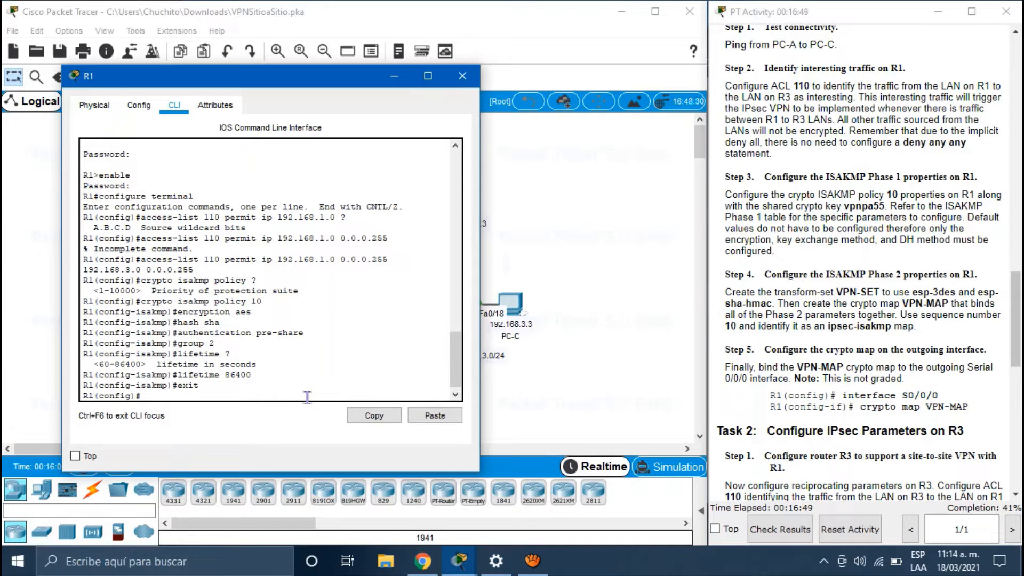
{"action": "type", "text": "crypto isakmp"}
{"action": "type", "text": "vpnpa55"}
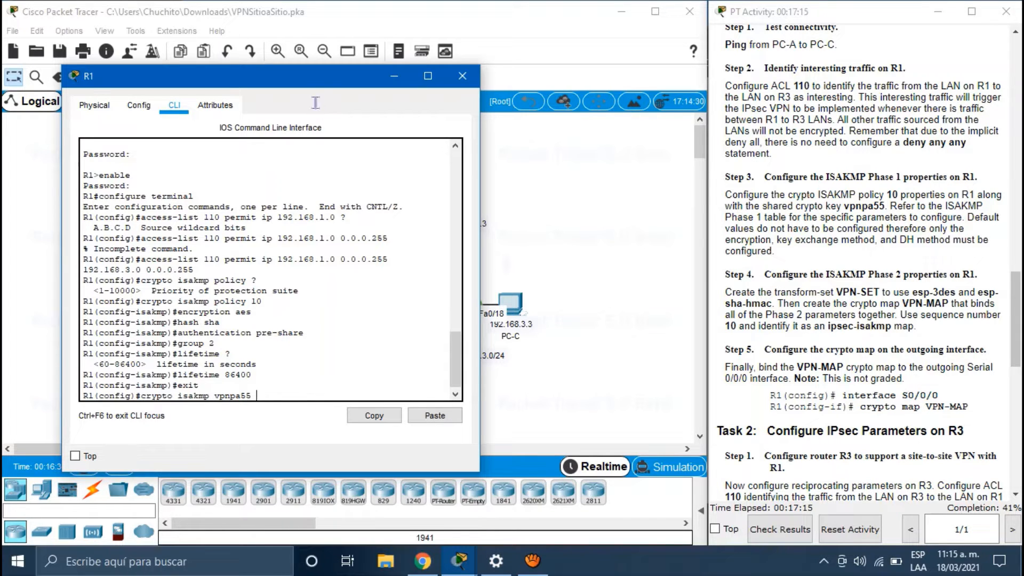
{"action": "left_click_drag", "start_coordinate": [323, 82], "coordinate": [670, 88]}
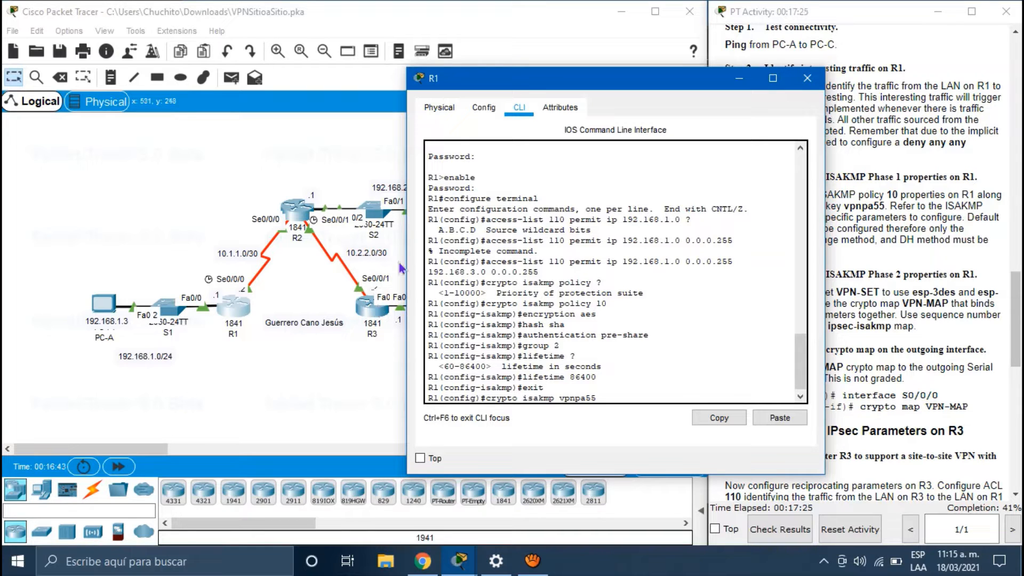
Step: On R1, enter the ISAKMP pre-shared key for peer address 10.2.2.2, fixing the rejected command
{"action": "left_click", "coordinate": [322, 391]}
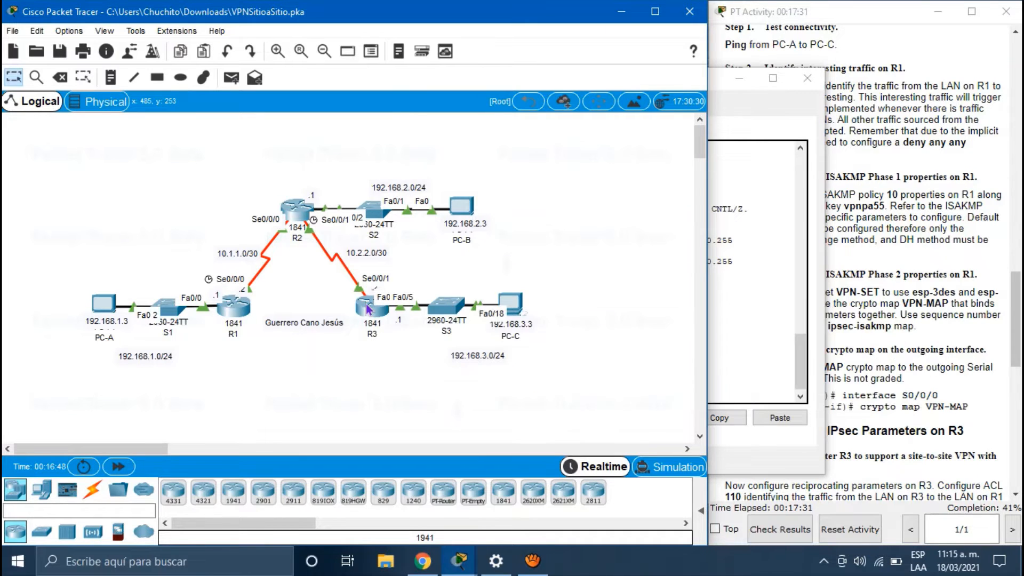
{"action": "mouse_move", "coordinate": [371, 309]}
{"action": "left_click", "coordinate": [241, 301]}
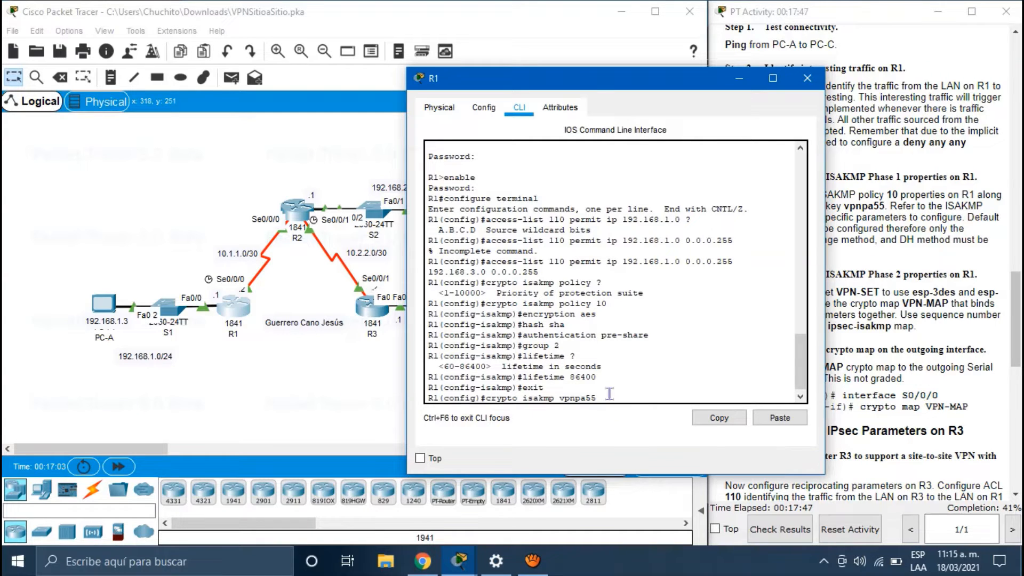
{"action": "type", "text": "address 10.2.2.2"}
{"action": "key", "text": "Return"}
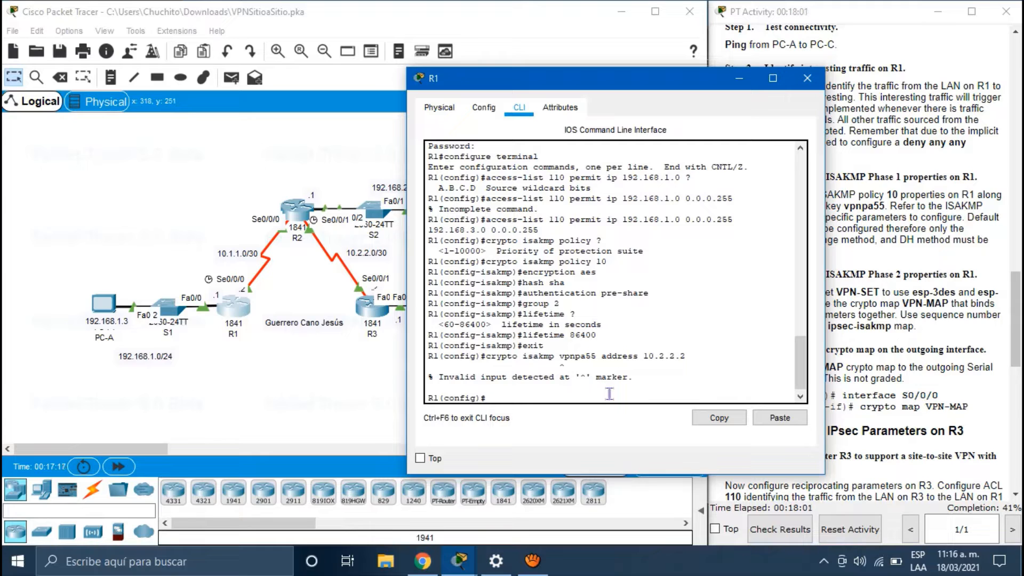
{"action": "key", "text": "Up"}
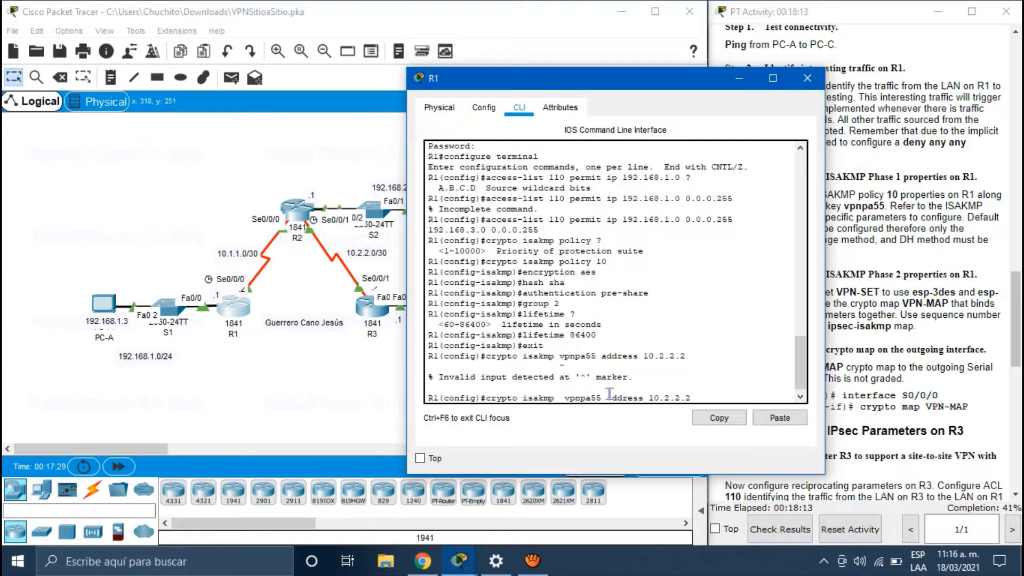
{"action": "type", "text": "key"}
{"action": "key", "text": "BackSpace"}
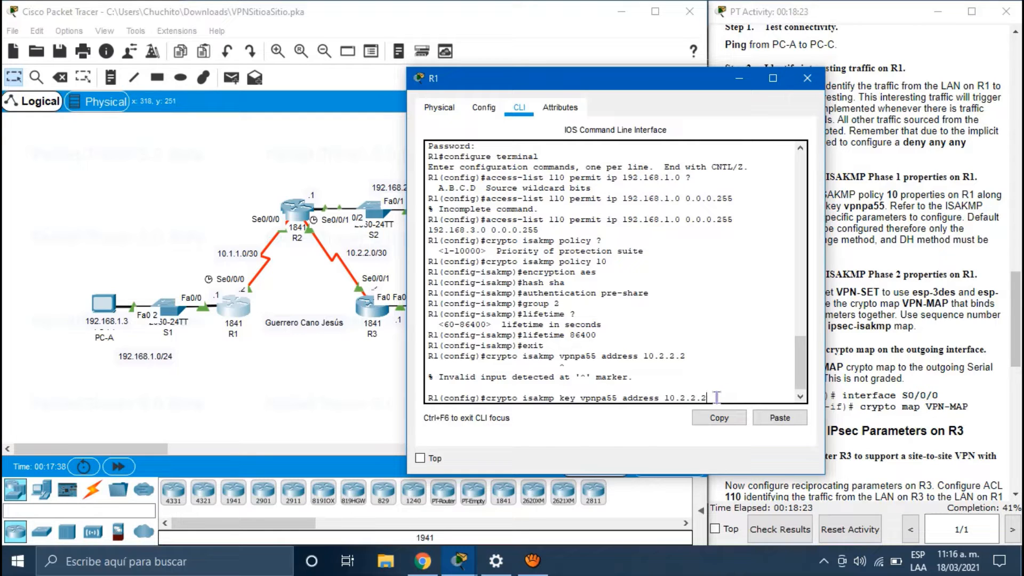
{"action": "key", "text": "Return"}
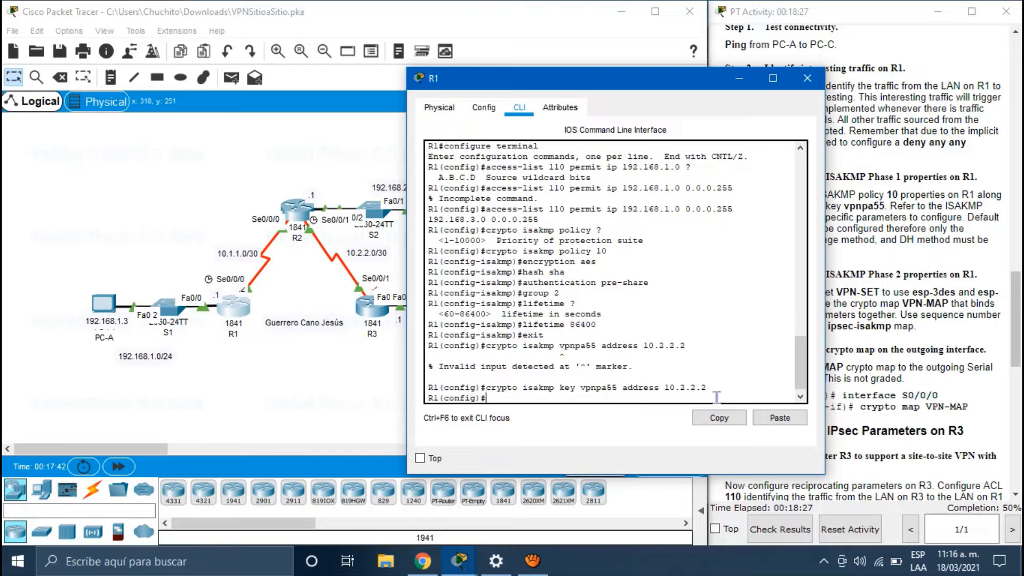
{"action": "left_click_drag", "start_coordinate": [681, 81], "coordinate": [463, 89]}
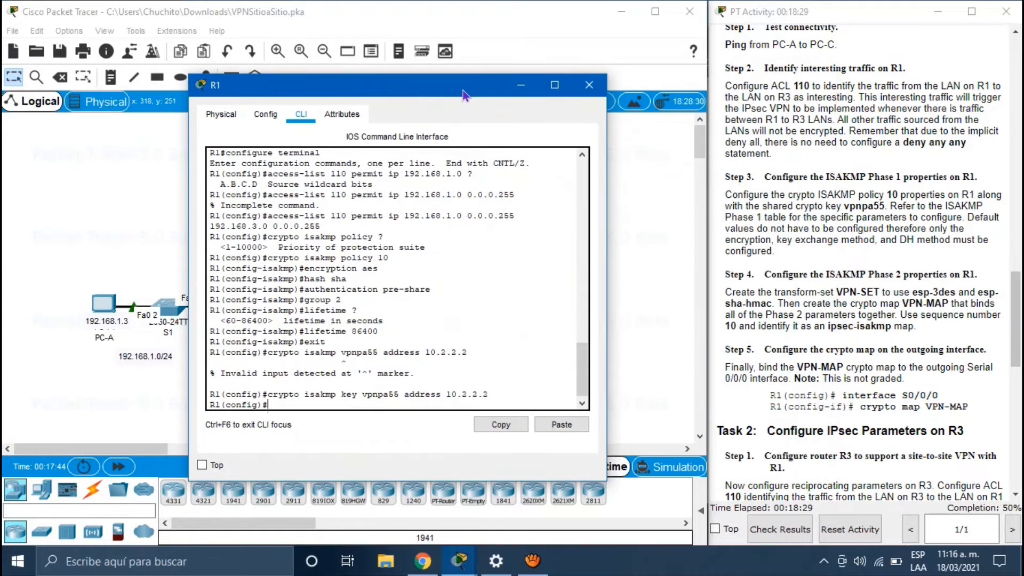
Step: Highlight the Step 4 Phase 2 text in the PT Activity instructions, then return to R1's CLI
{"action": "left_click", "coordinate": [810, 259]}
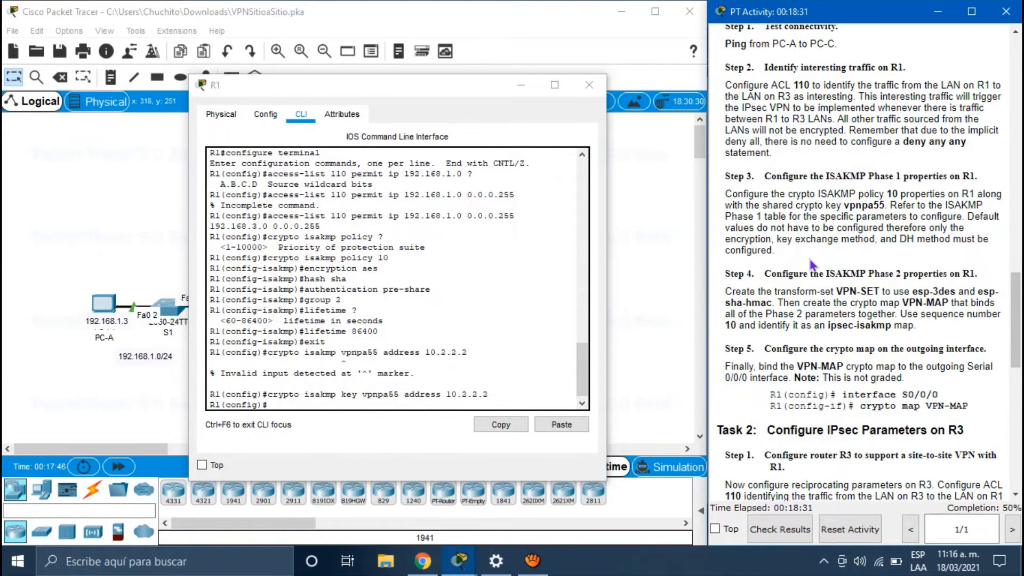
{"action": "scroll", "coordinate": [810, 261], "scroll_direction": "down", "scroll_amount": 3}
{"action": "scroll", "coordinate": [809, 262], "scroll_direction": "up", "scroll_amount": 1}
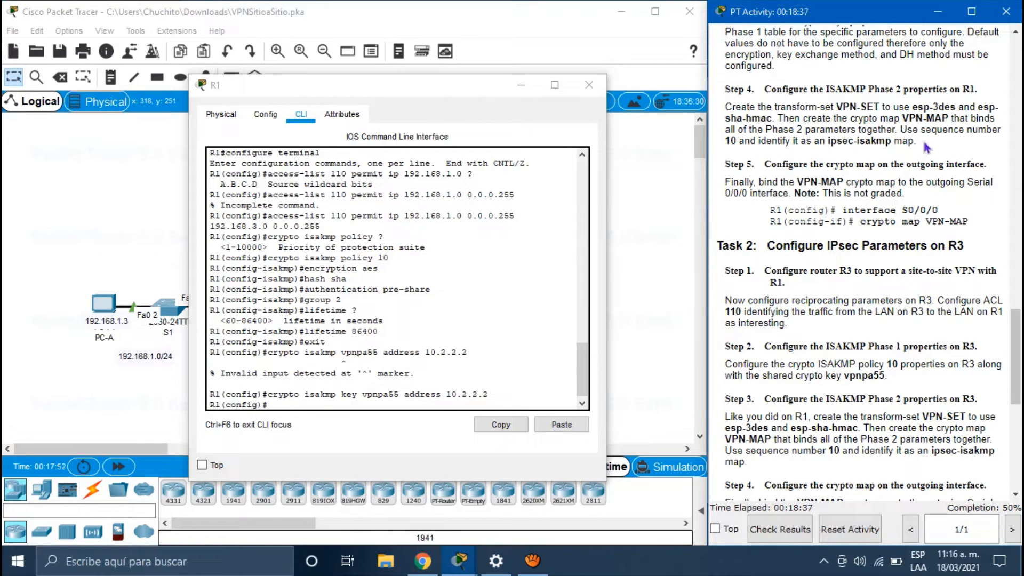
{"action": "left_click_drag", "start_coordinate": [924, 142], "coordinate": [726, 90]}
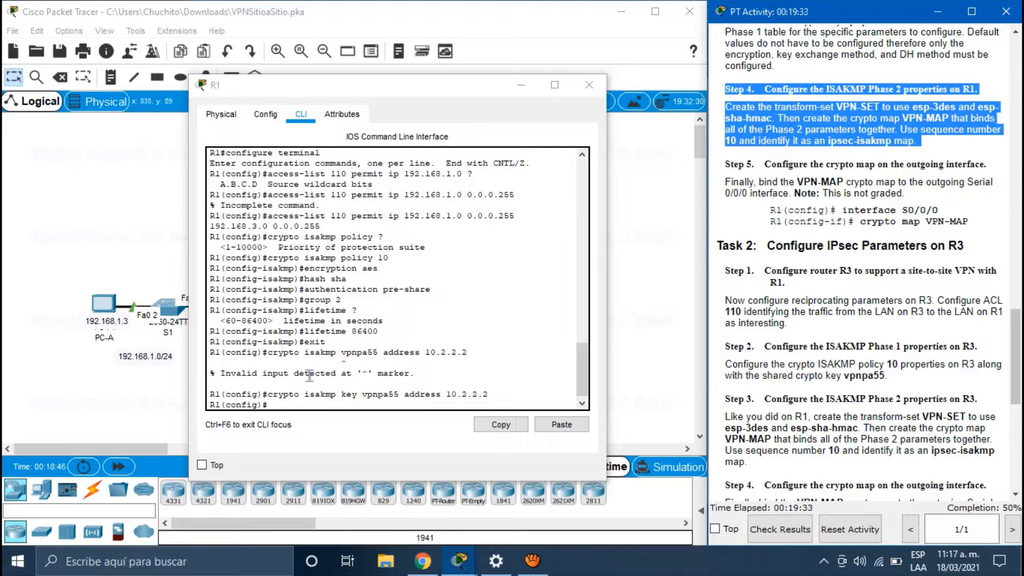
{"action": "left_click", "coordinate": [283, 405]}
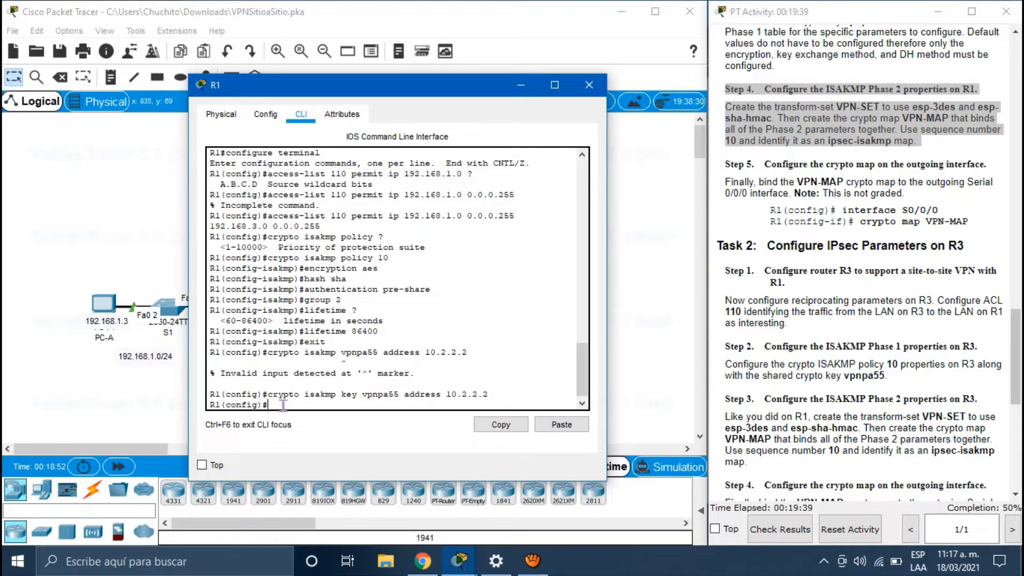
Step: Create transform-set VPN-SET with esp-3des and esp-sha-hmac, then begin the crypto map VPN-MAP command
{"action": "type", "text": "crypto ipsec transform-set"}
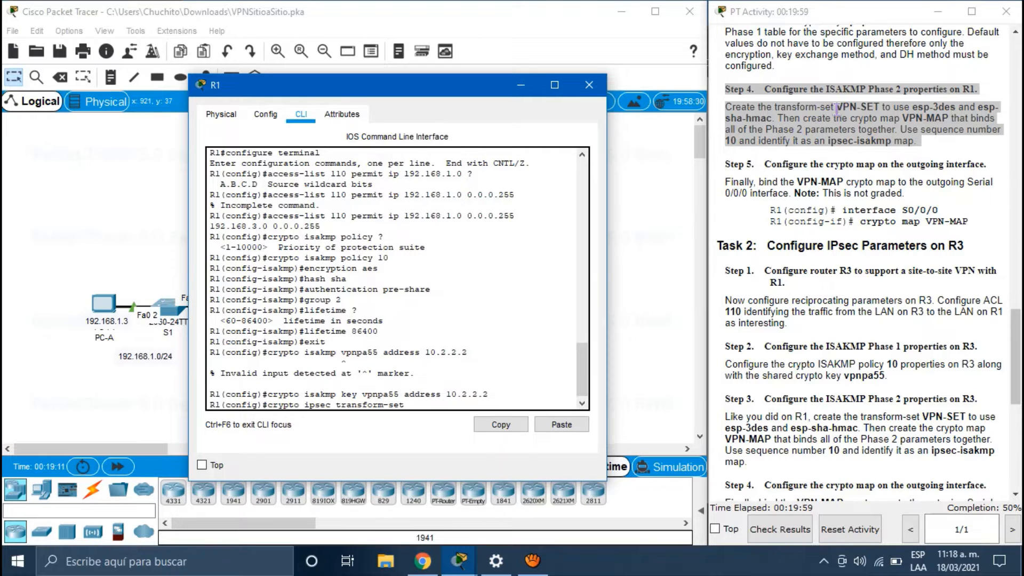
{"action": "type", "text": "?"}
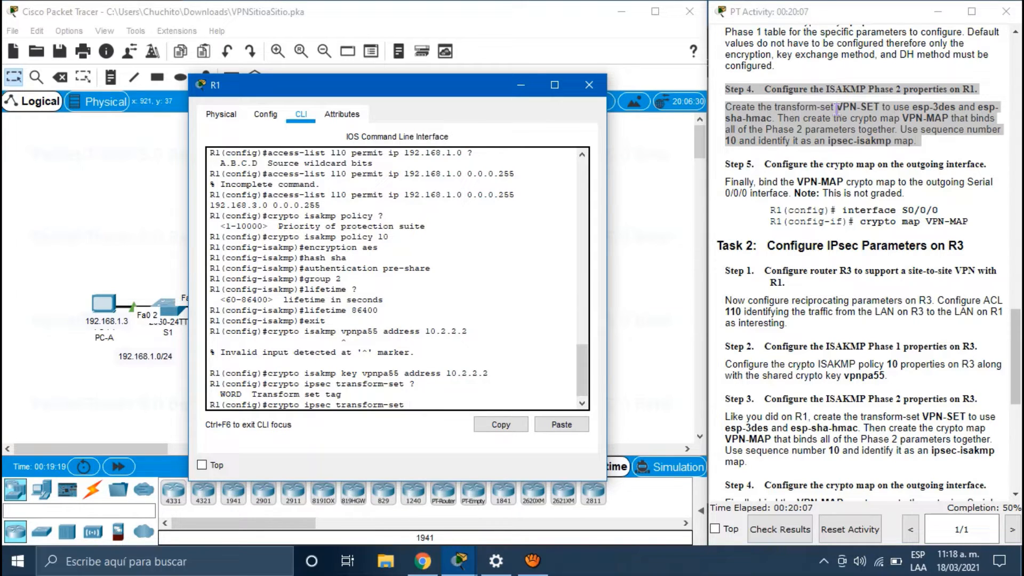
{"action": "type", "text": "VPN-SET ?"}
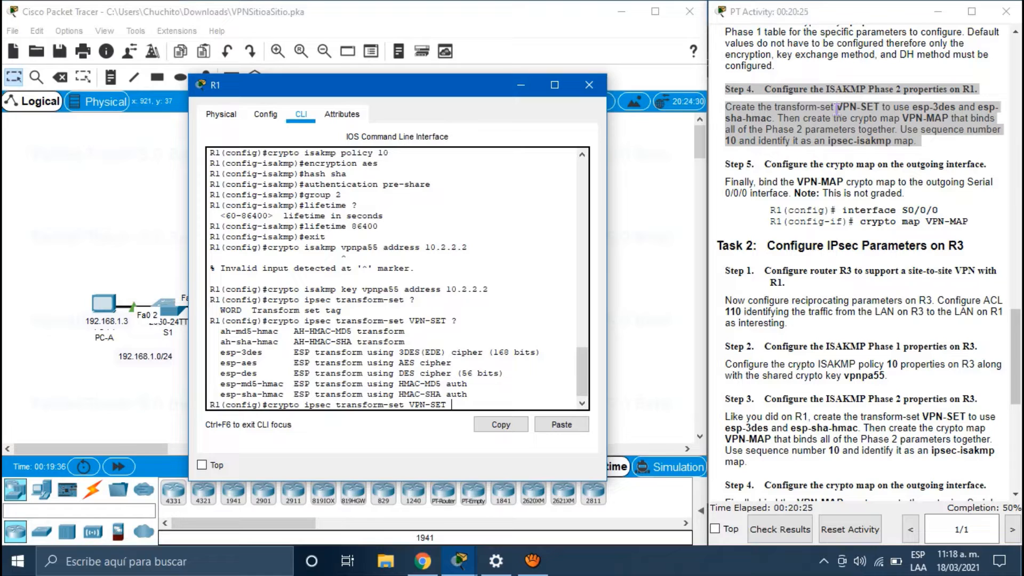
{"action": "type", "text": "esp-3des es"}
{"action": "type", "text": "p-sha-hmac"}
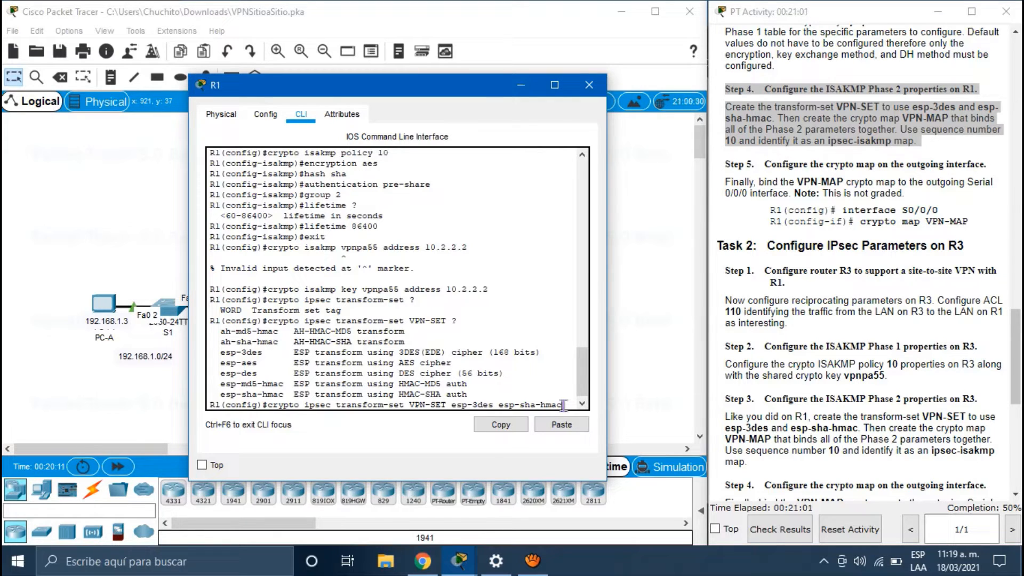
{"action": "key", "text": "Return"}
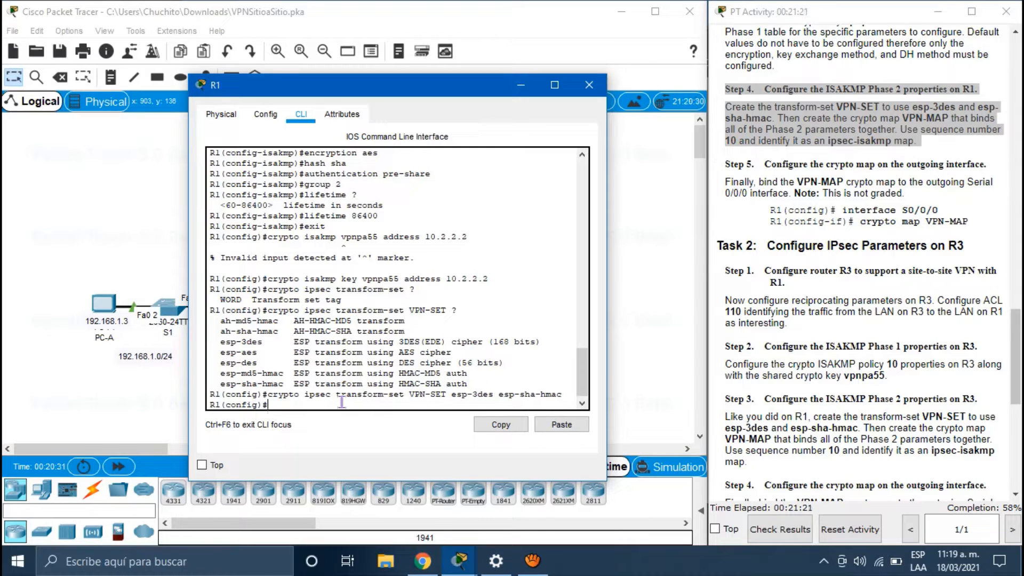
{"action": "type", "text": "crypto map ?"}
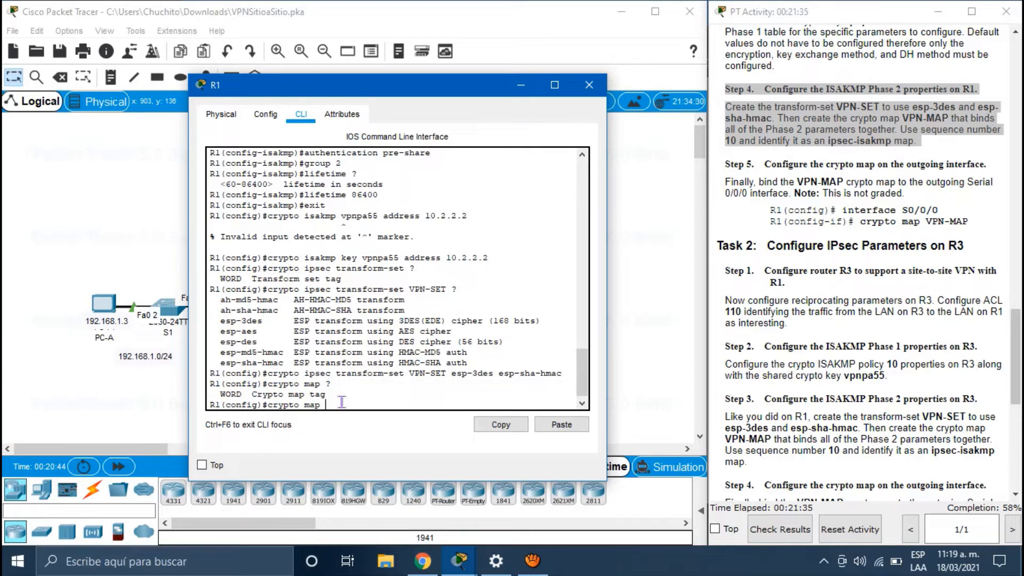
{"action": "type", "text": "VPN-MAP ?"}
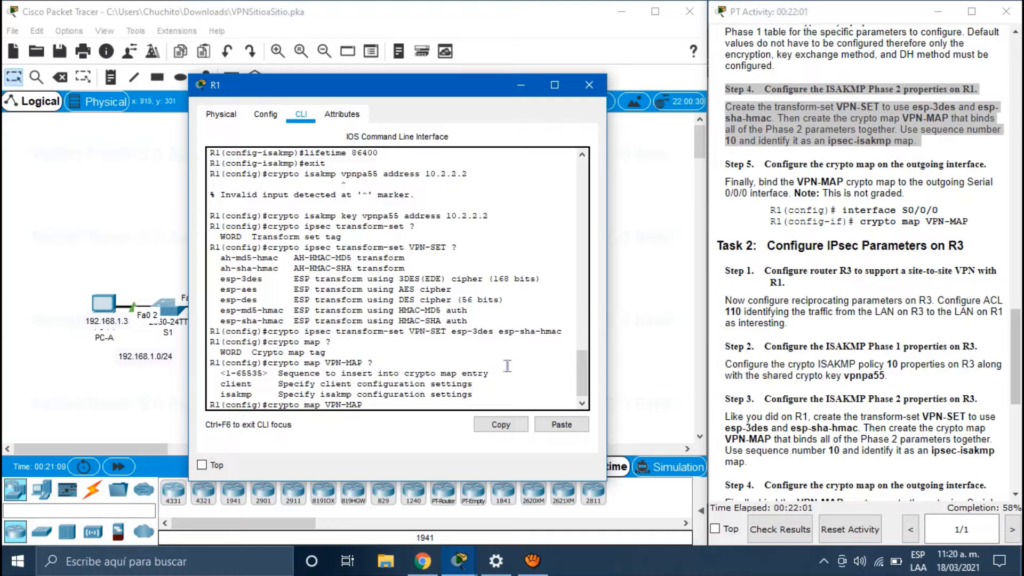
Step: Create crypto map VPN-MAP entry 10 ipsec-isakmp and match it to access list 110
{"action": "type", "text": "10 ipsec-isakmp"}
{"action": "key", "text": "Return"}
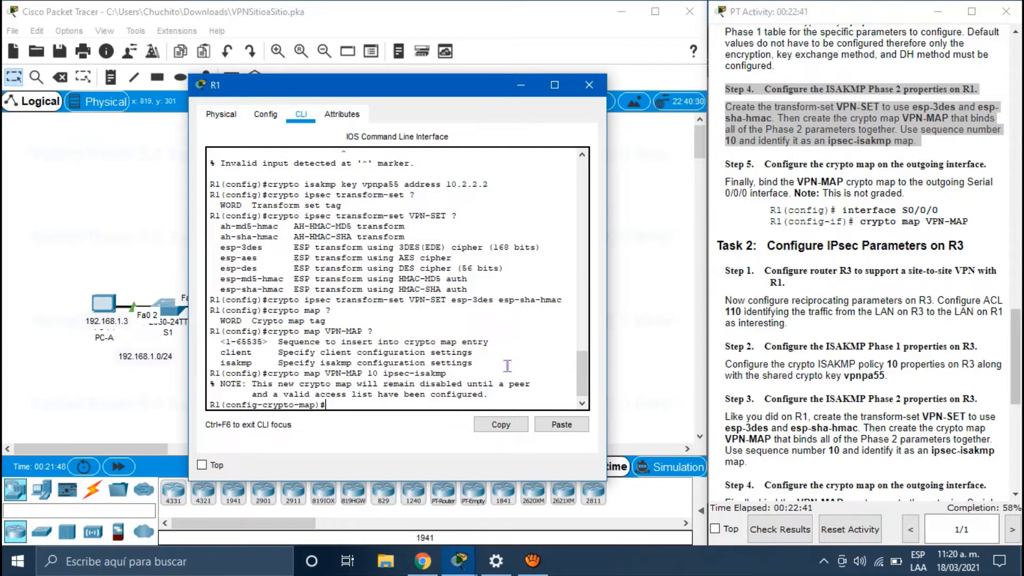
{"action": "type", "text": "match adrress"}
{"action": "key", "text": "BackSpace"}
{"action": "key", "text": "BackSpace"}
{"action": "key", "text": "BackSpace"}
{"action": "key", "text": "BackSpace"}
{"action": "key", "text": "BackSpace"}
{"action": "type", "text": "dress"}
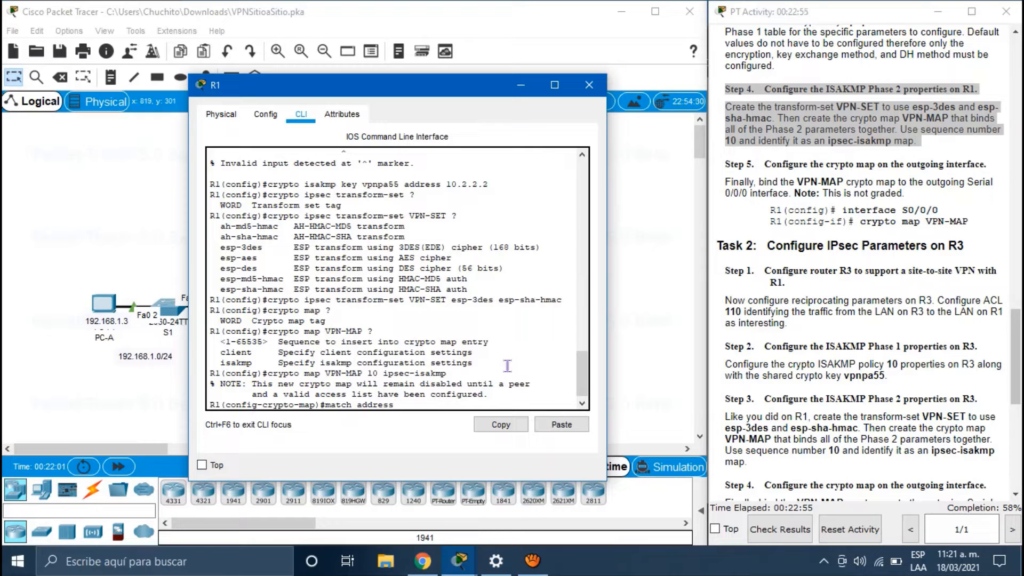
{"action": "scroll", "coordinate": [481, 254], "scroll_direction": "up", "scroll_amount": 7}
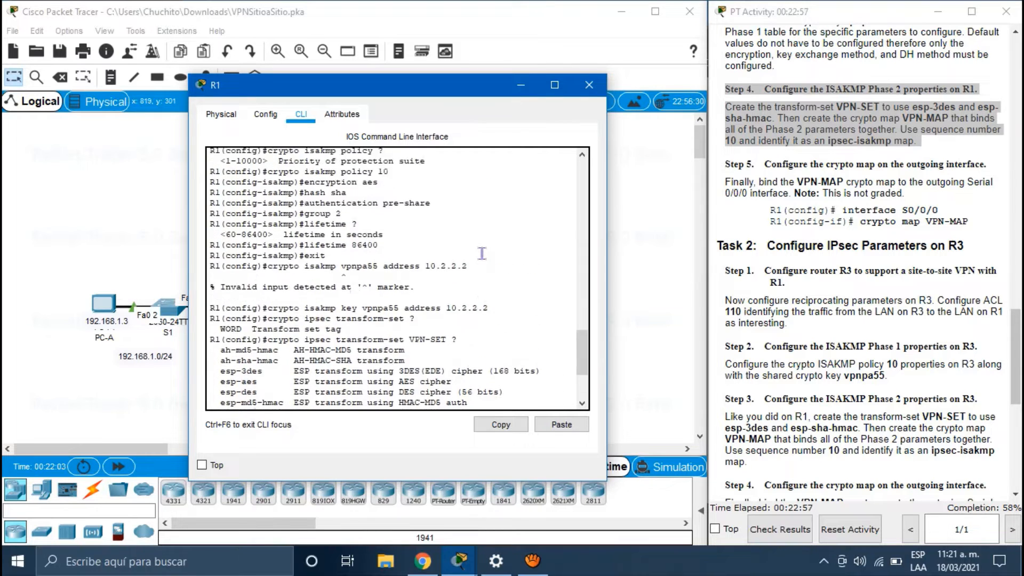
{"action": "scroll", "coordinate": [481, 253], "scroll_direction": "down", "scroll_amount": 7}
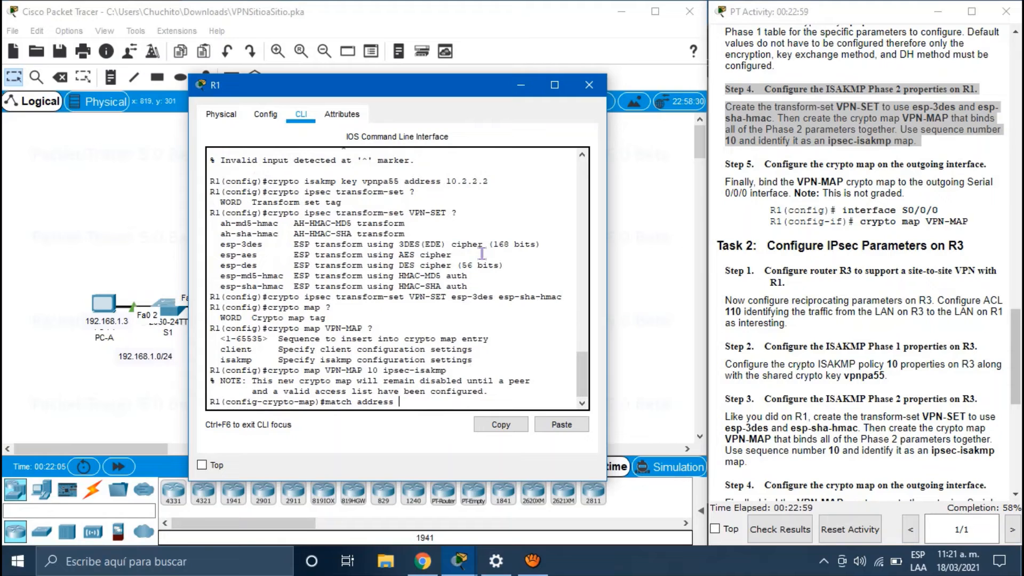
{"action": "type", "text": "110"}
{"action": "key", "text": "Return"}
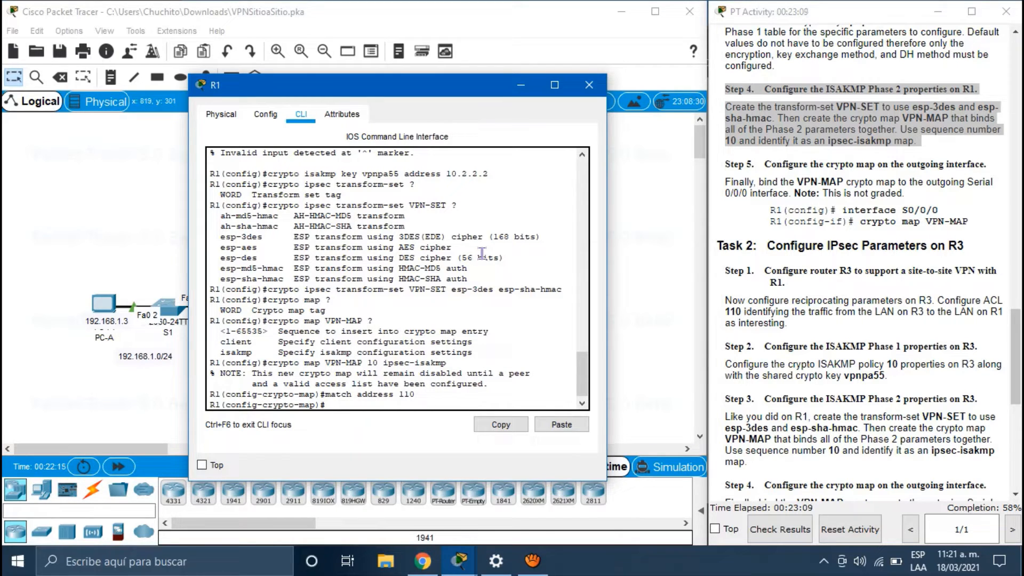
Step: Set peers 10.2.2.2 and 10.1.1.2 on R1's crypto map, then start the set transform-set command
{"action": "left_click_drag", "start_coordinate": [404, 89], "coordinate": [711, 77]}
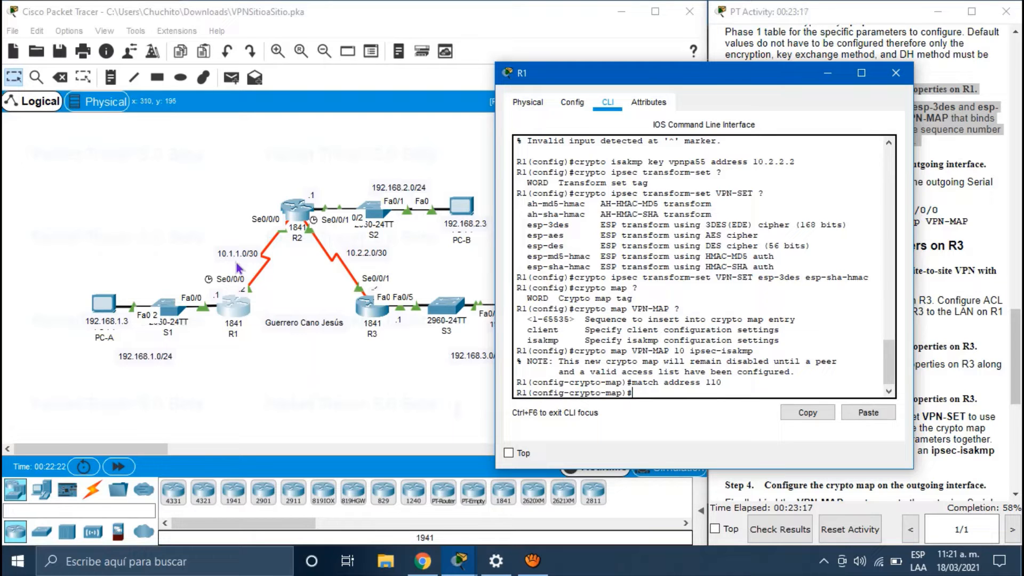
{"action": "left_click", "coordinate": [234, 300]}
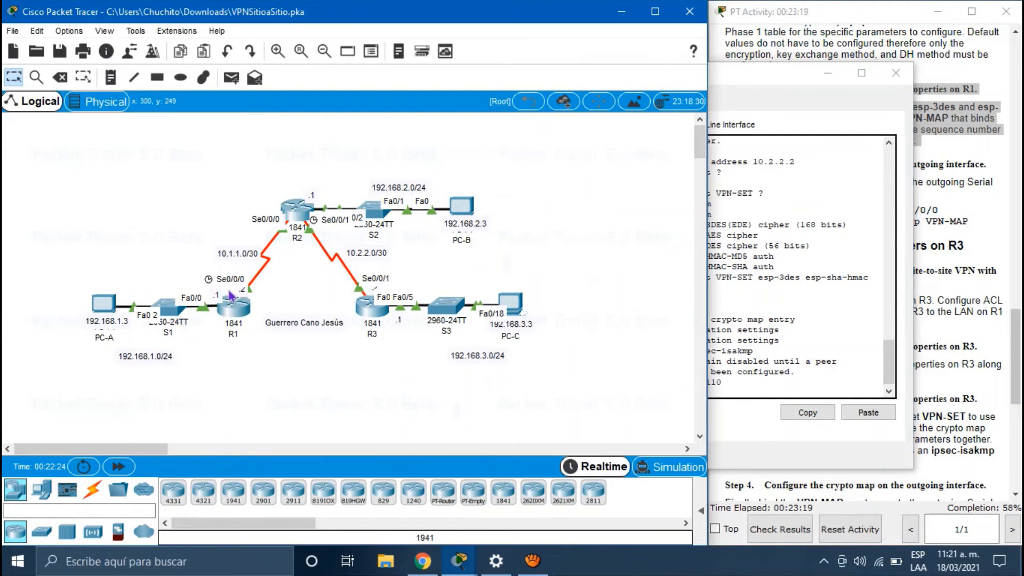
{"action": "mouse_move", "coordinate": [242, 311]}
{"action": "mouse_move", "coordinate": [370, 308]}
{"action": "left_click", "coordinate": [237, 313]}
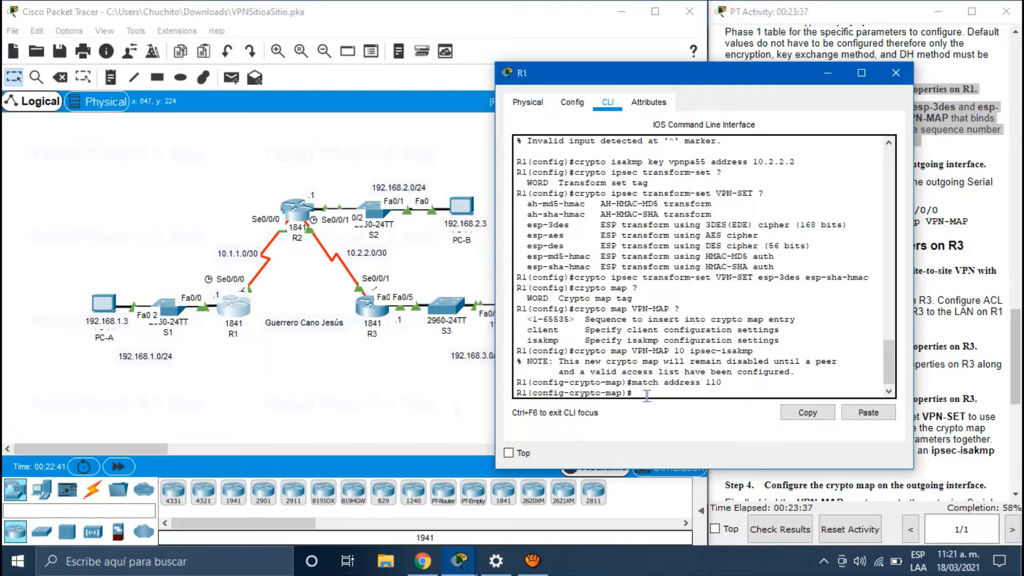
{"action": "type", "text": "set peer 10.2.2.2"}
{"action": "key", "text": "Return"}
{"action": "type", "text": "set p"}
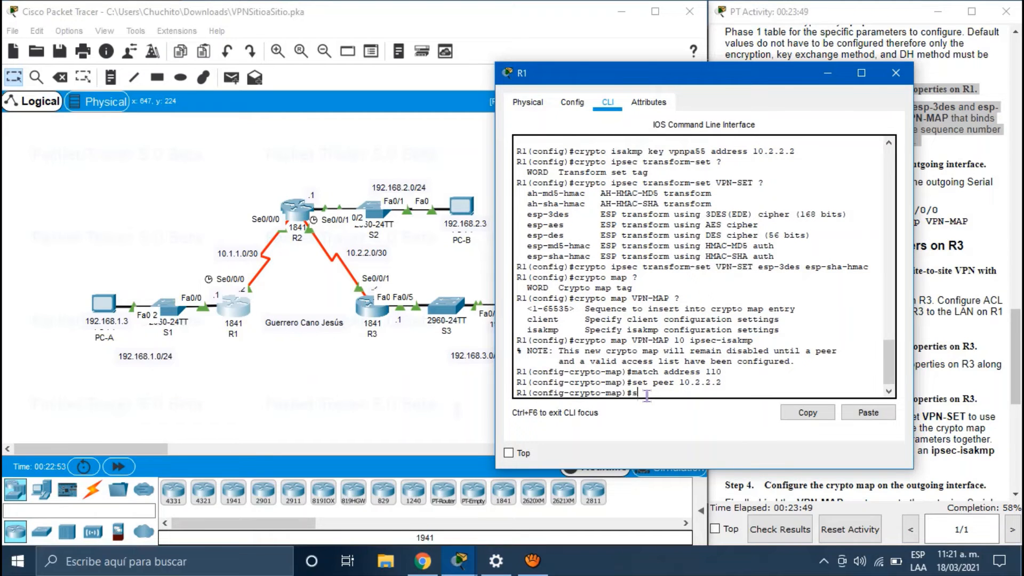
{"action": "type", "text": "eer 10"}
{"action": "type", "text": ".1.1.2"}
{"action": "key", "text": "Return"}
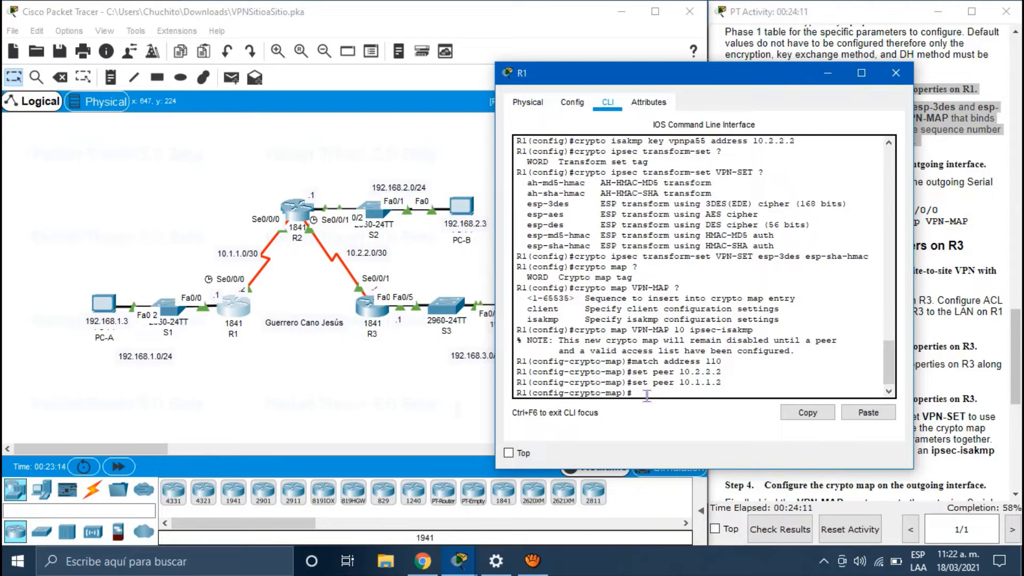
{"action": "type", "text": "set transform-set"}
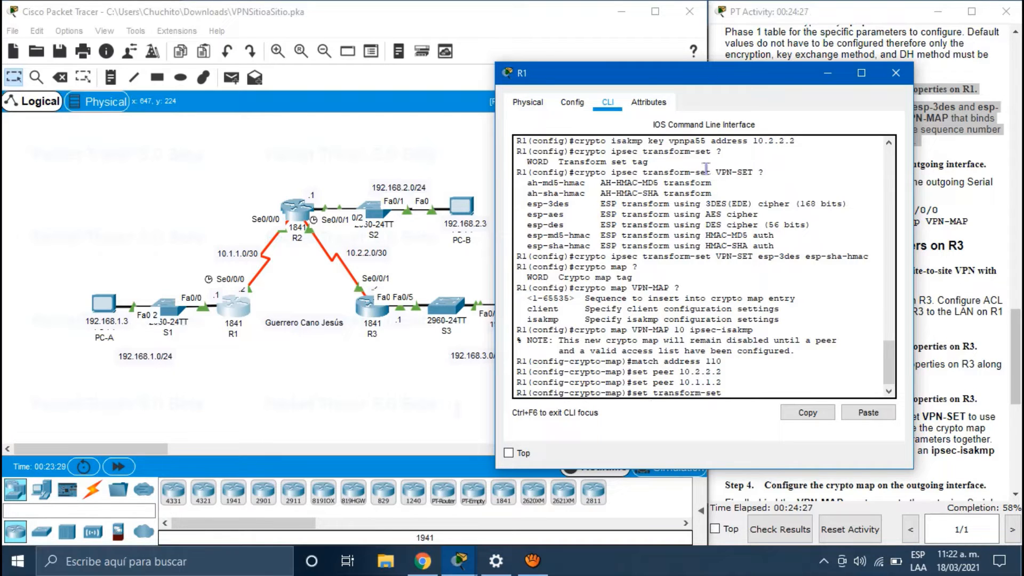
Step: Complete set transform-set VPN-SET on the crypto map and exit to global configuration
{"action": "left_click_drag", "start_coordinate": [715, 173], "coordinate": [755, 176]}
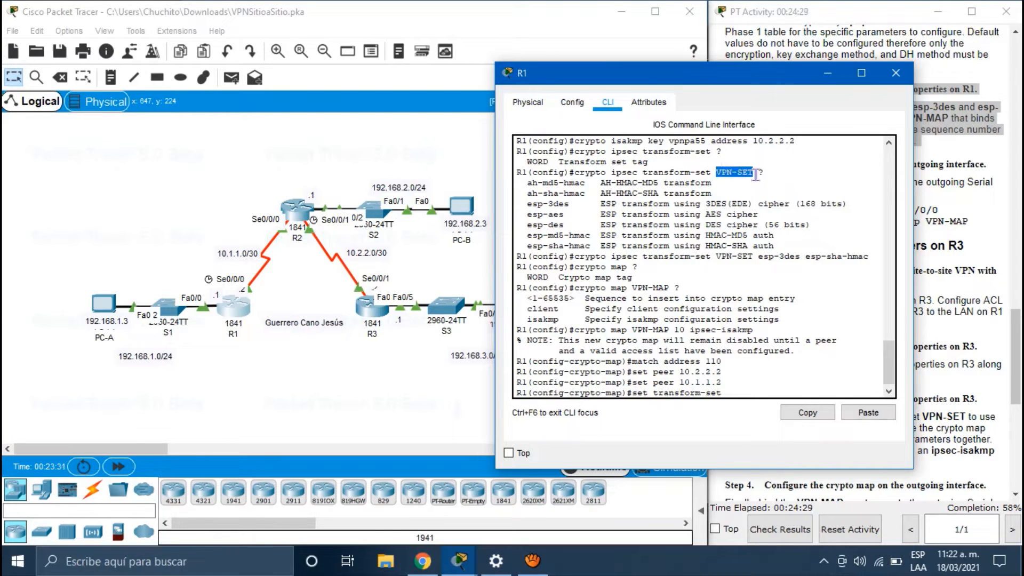
{"action": "left_click", "coordinate": [733, 393]}
{"action": "type", "text": "VP"}
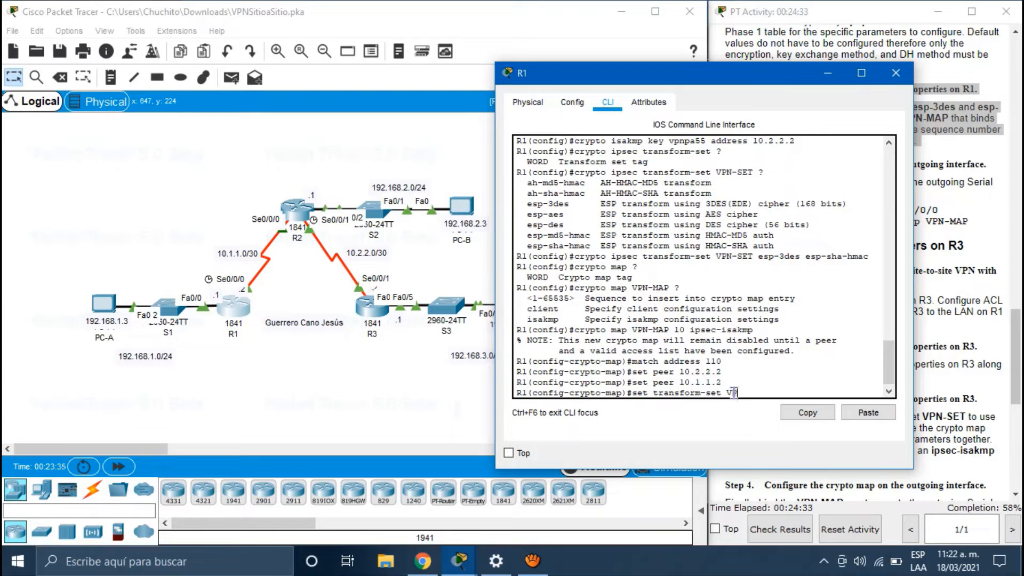
{"action": "type", "text": "N-SET"}
{"action": "key", "text": "Return"}
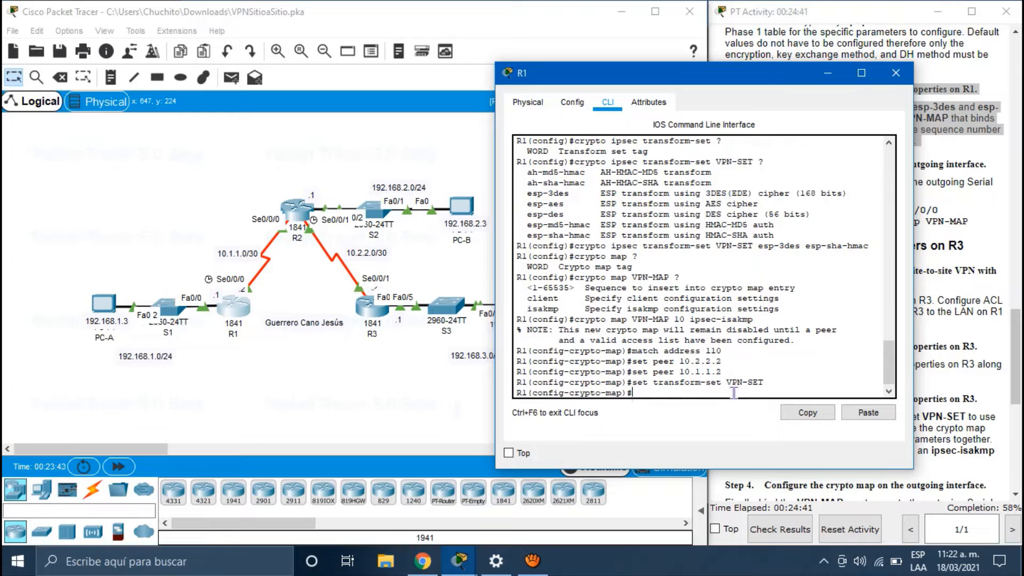
{"action": "type", "text": "exit"}
{"action": "key", "text": "Return"}
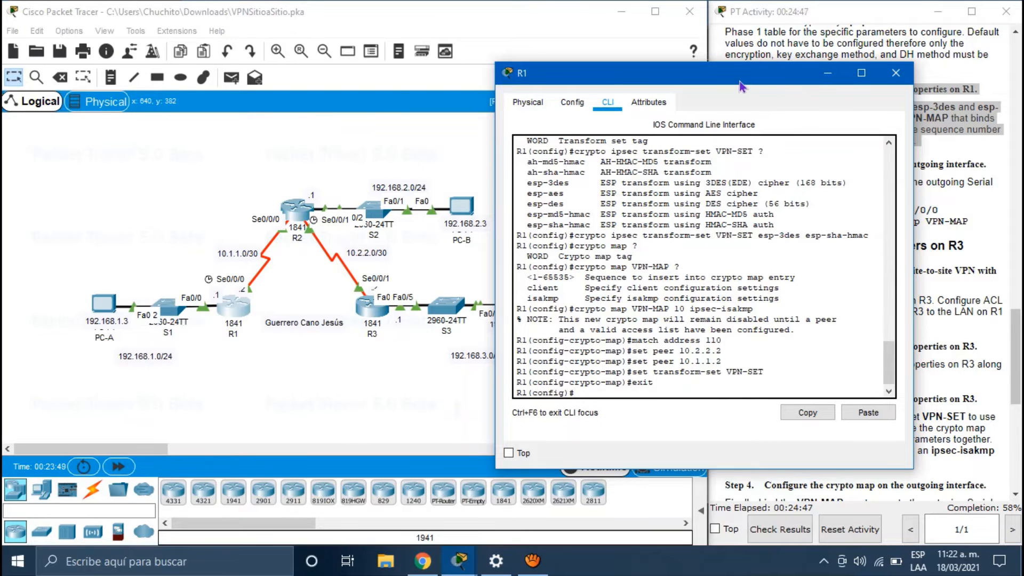
{"action": "left_click_drag", "start_coordinate": [739, 79], "coordinate": [373, 86]}
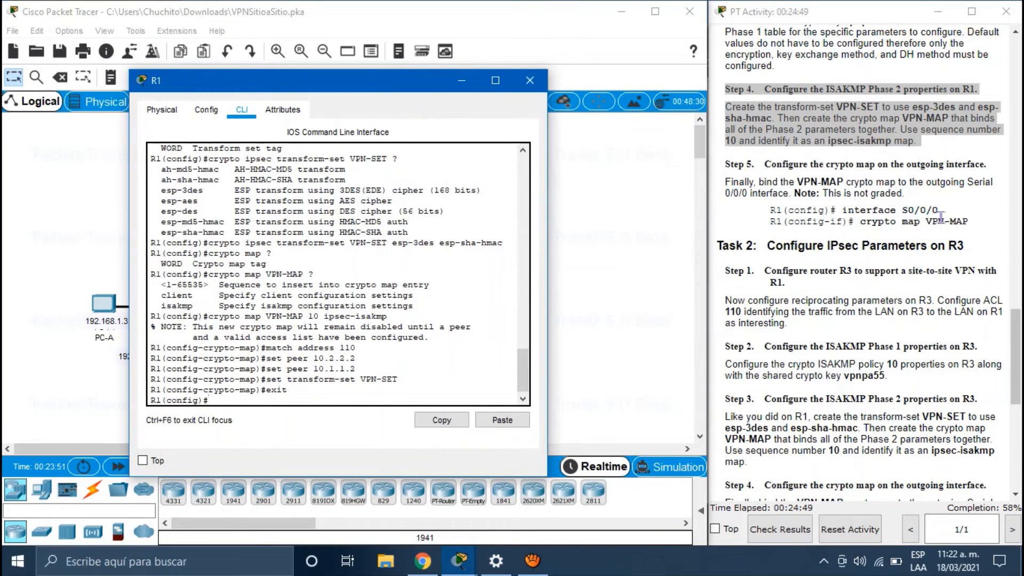
Step: Highlight the Step 5 crypto map binding instructions and bring R1's CLI back up
{"action": "left_click_drag", "start_coordinate": [983, 223], "coordinate": [765, 164]}
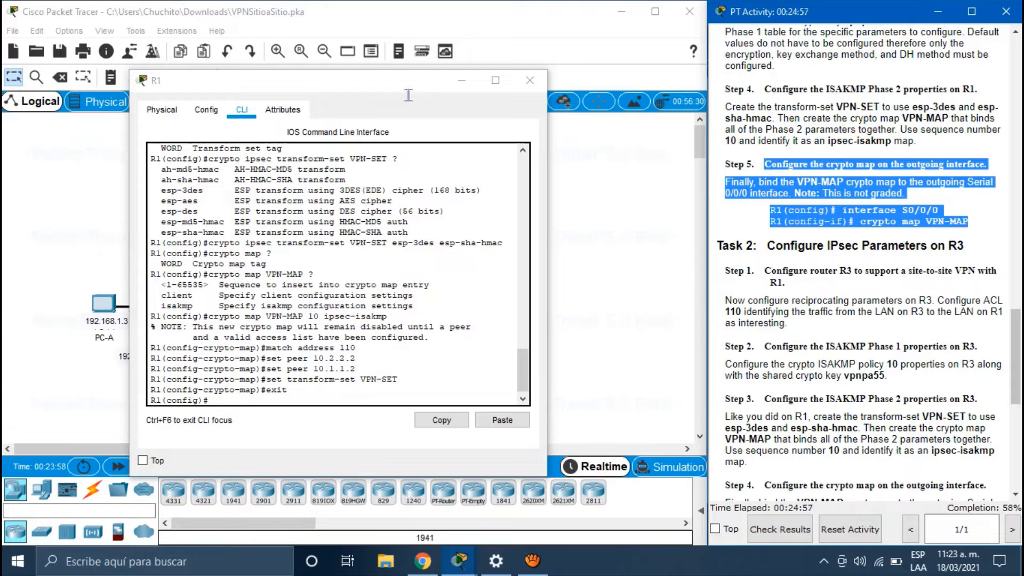
{"action": "left_click_drag", "start_coordinate": [410, 87], "coordinate": [618, 77]}
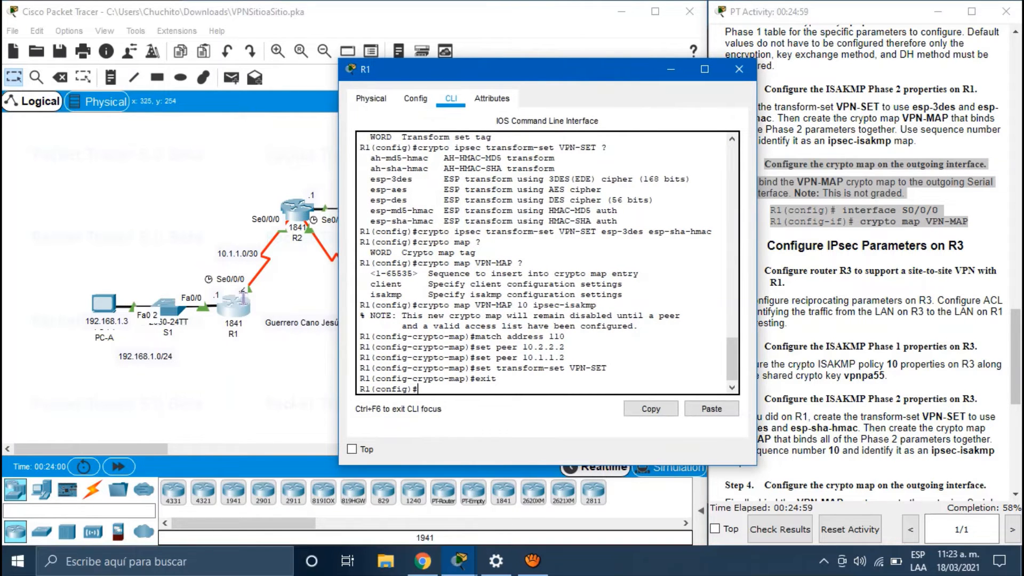
{"action": "left_click", "coordinate": [230, 365]}
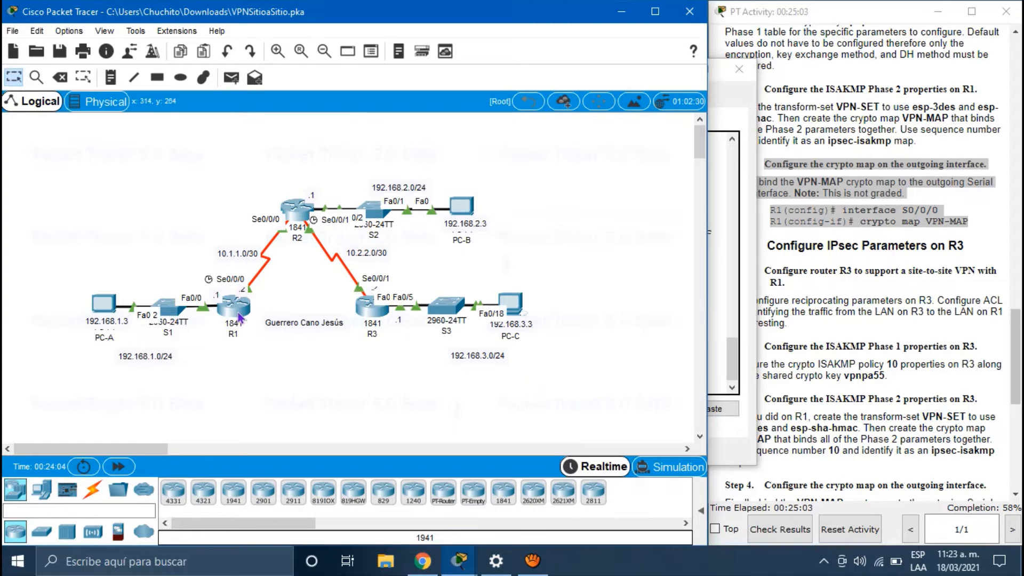
{"action": "left_click", "coordinate": [238, 318]}
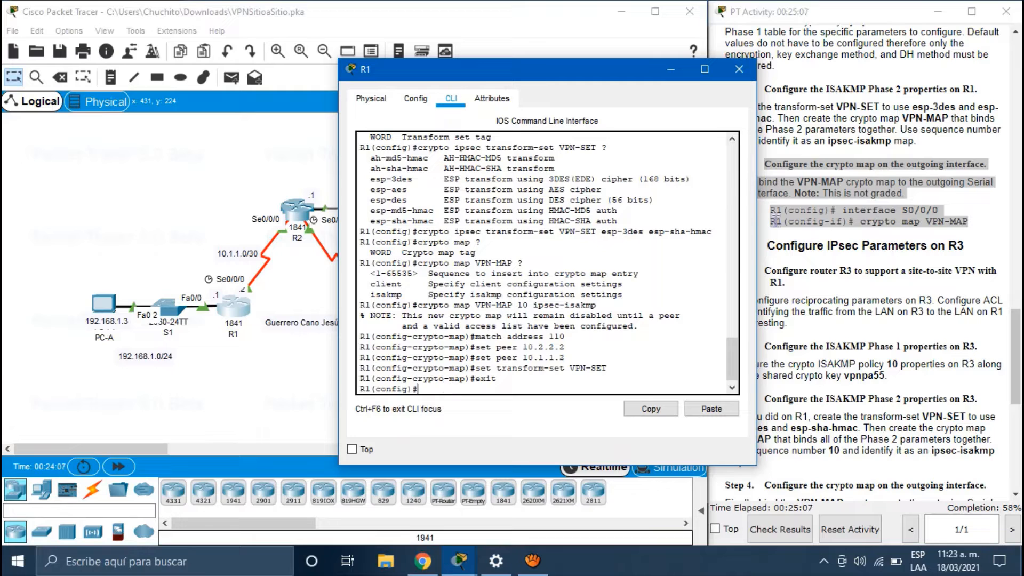
{"action": "left_click_drag", "start_coordinate": [587, 74], "coordinate": [501, 65]}
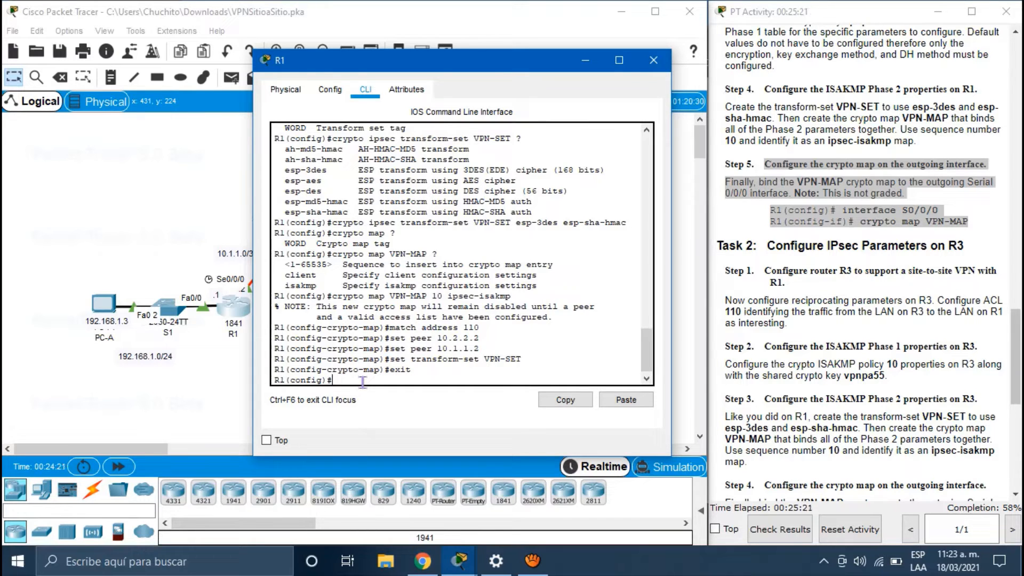
Step: Apply crypto map VPN-MAP to R1's Serial 0/0/0 interface
{"action": "type", "text": "interface s0/0/0"}
{"action": "key", "text": "Return"}
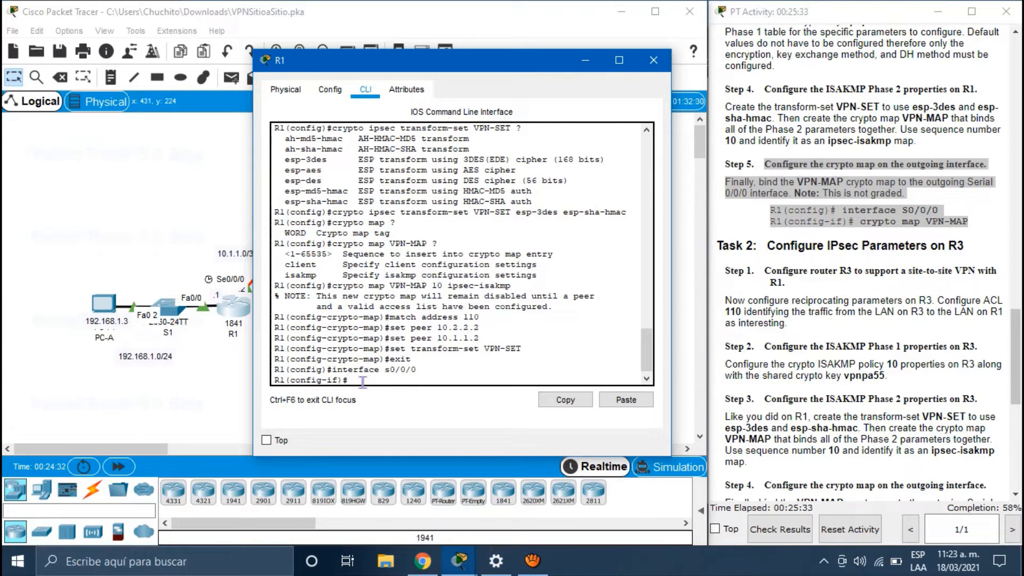
{"action": "type", "text": "crypto map VPN-MA"}
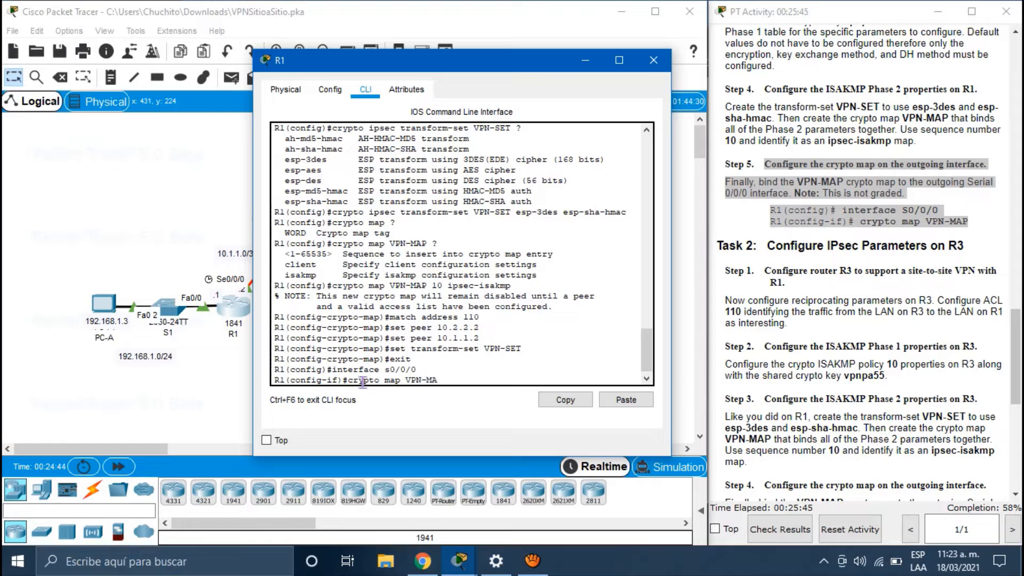
{"action": "type", "text": "P"}
{"action": "key", "text": "Return"}
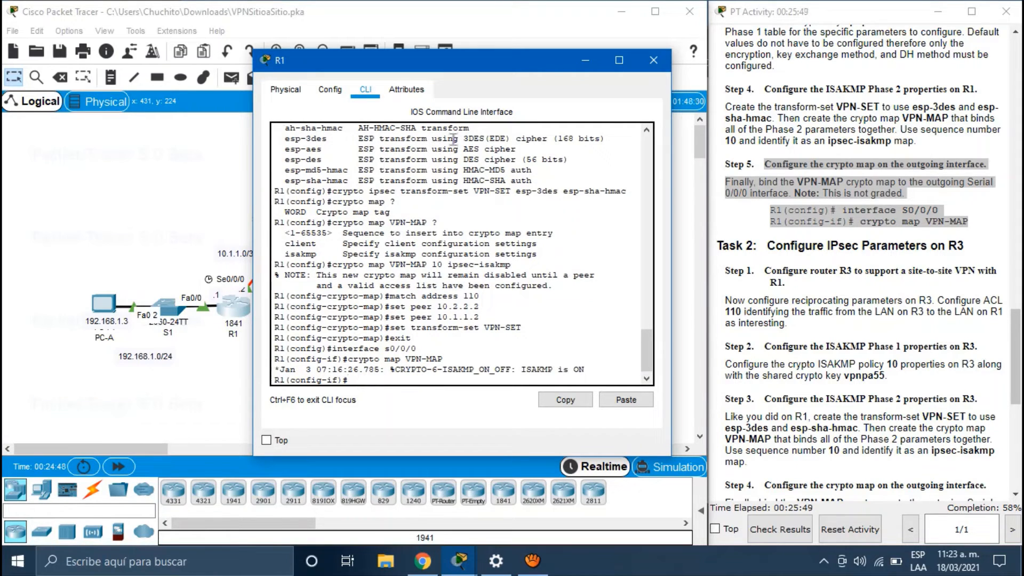
{"action": "left_click_drag", "start_coordinate": [429, 67], "coordinate": [316, 59]}
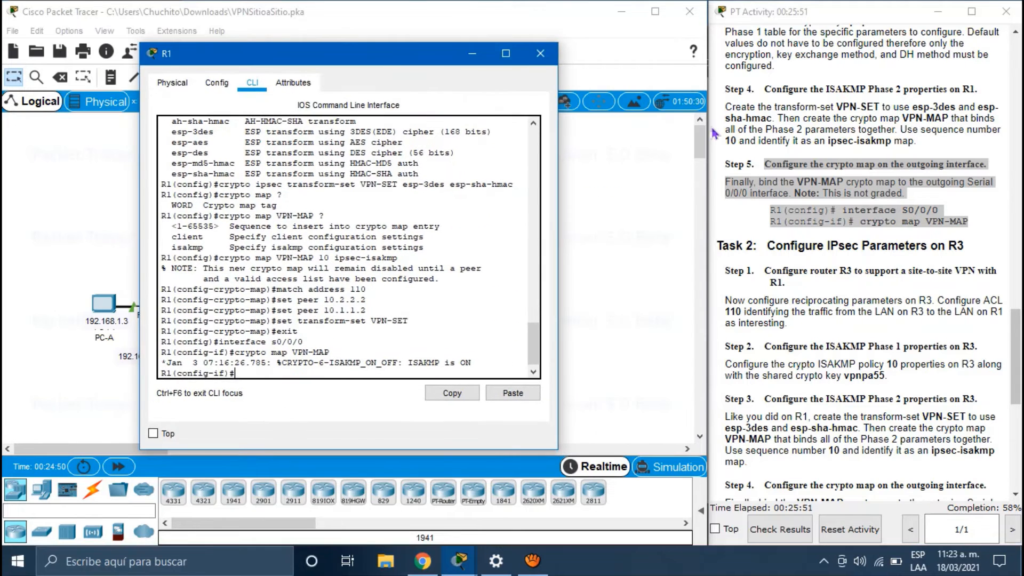
Step: Scroll to Task 2 and highlight R3's access list 110 and ISAKMP Phase 1 instructions
{"action": "scroll", "coordinate": [832, 302], "scroll_direction": "down", "scroll_amount": 3}
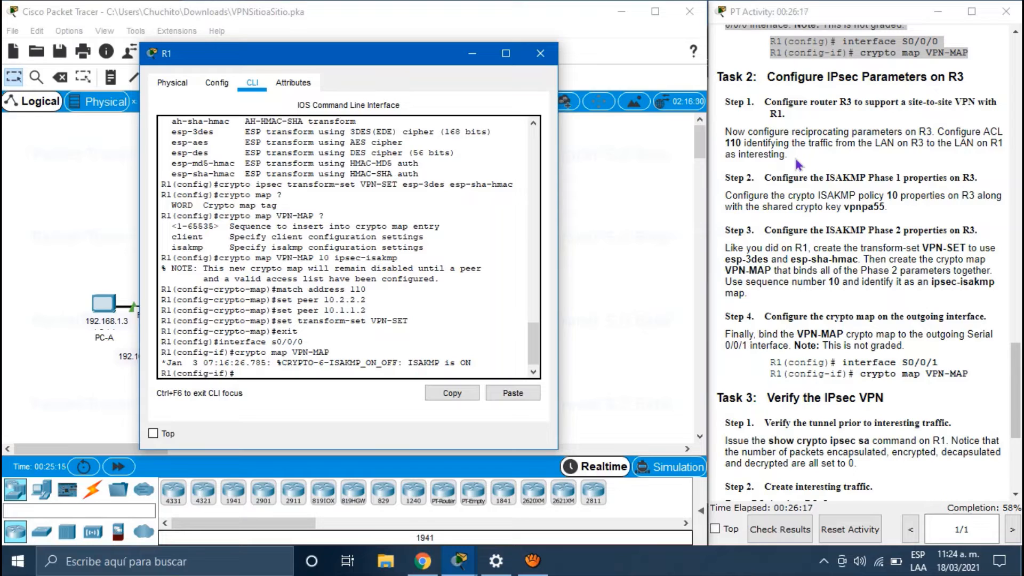
{"action": "left_click_drag", "start_coordinate": [798, 164], "coordinate": [725, 132]}
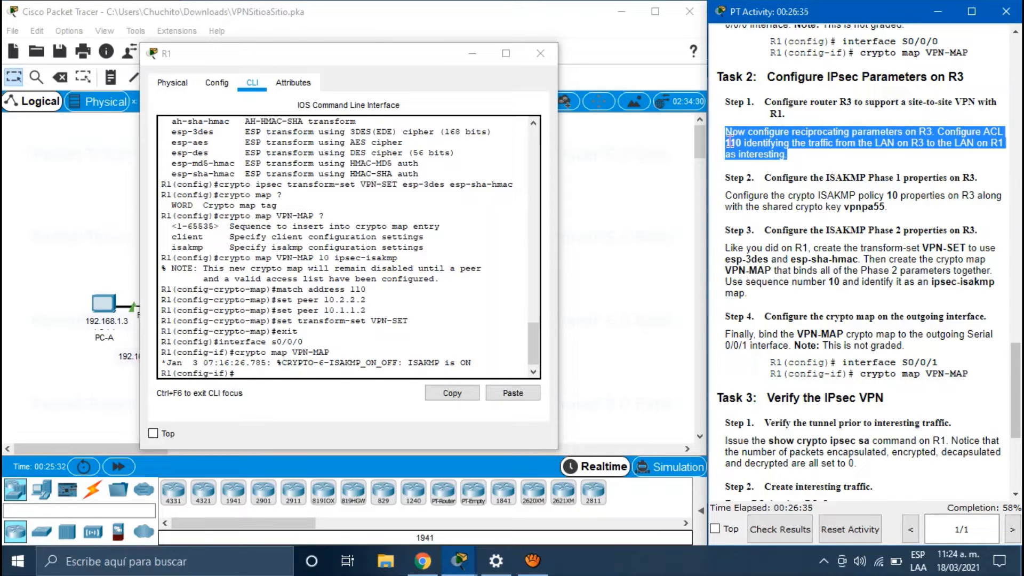
{"action": "left_click_drag", "start_coordinate": [896, 209], "coordinate": [693, 176]}
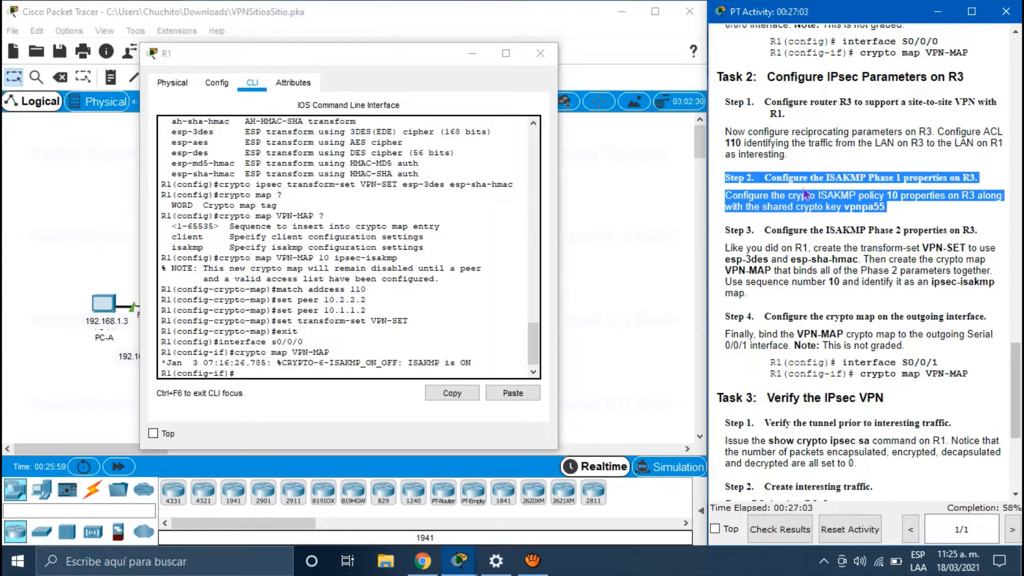
Step: Open router R3's CLI from the topology and place its window beside the activity instructions
{"action": "left_click", "coordinate": [896, 215]}
{"action": "left_click", "coordinate": [589, 283]}
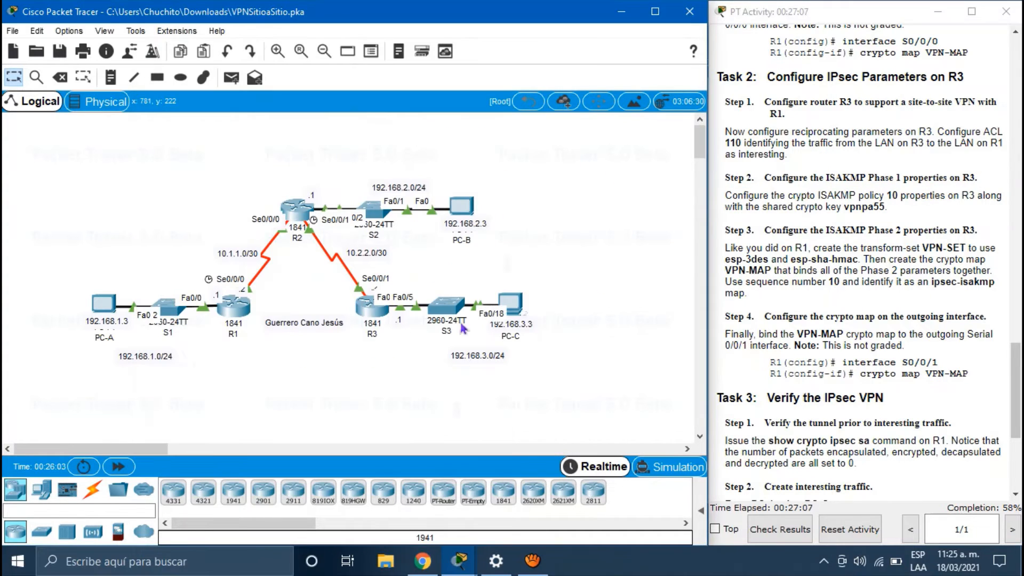
{"action": "left_click", "coordinate": [367, 299]}
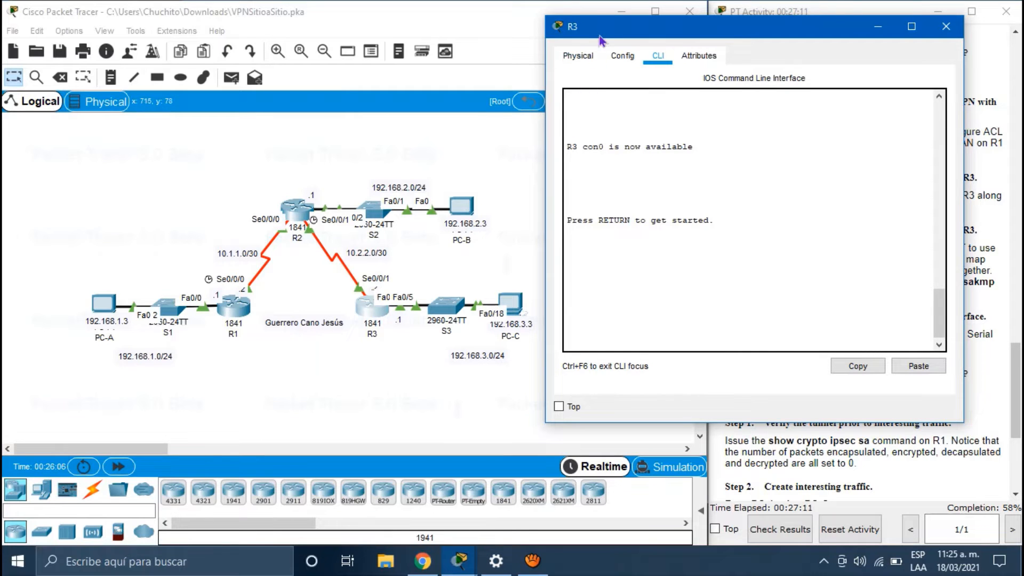
{"action": "left_click_drag", "start_coordinate": [619, 20], "coordinate": [362, 68]}
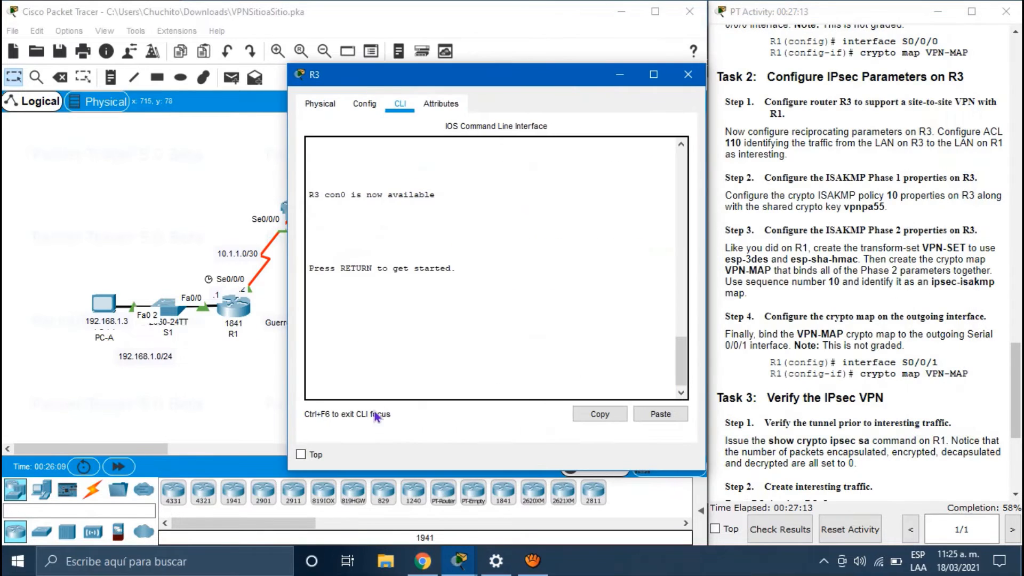
Step: Log in to R3's console, enter enable mode with its password, and run configure terminal
{"action": "left_click", "coordinate": [387, 393]}
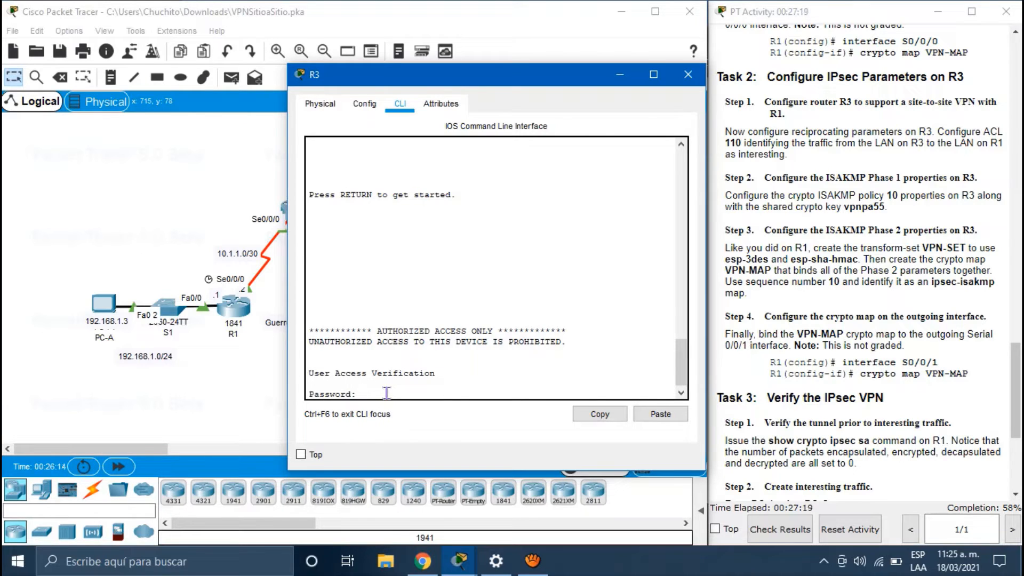
{"action": "key", "text": "Return"}
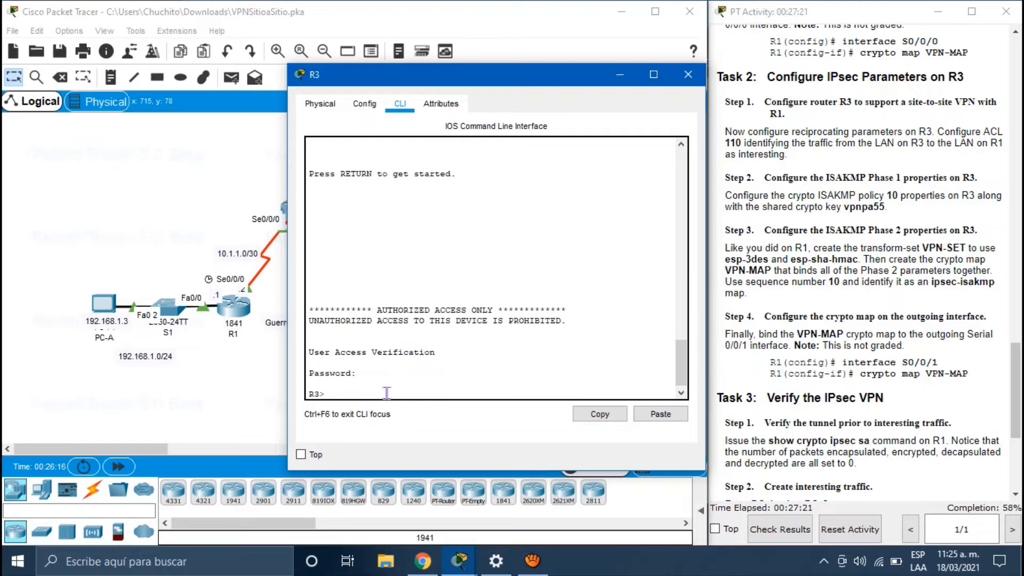
{"action": "type", "text": "enable"}
{"action": "key", "text": "Return"}
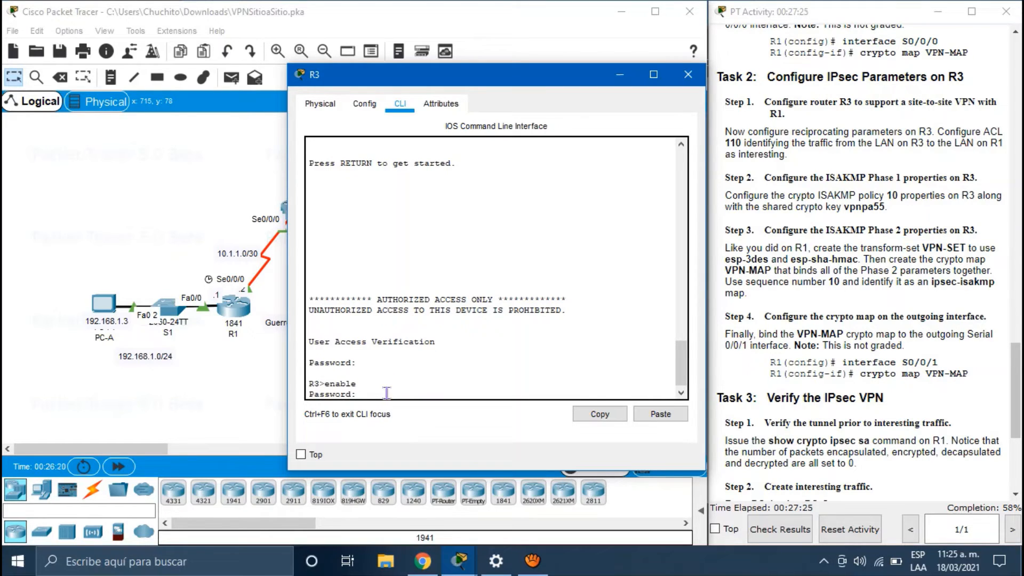
{"action": "key", "text": "Return"}
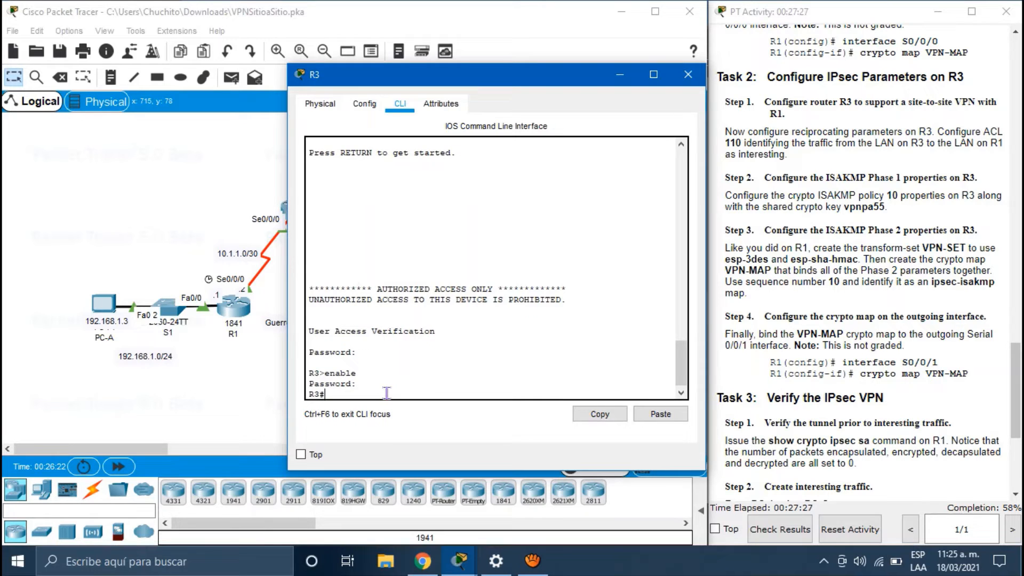
{"action": "type", "text": "configure terminal"}
{"action": "key", "text": "Return"}
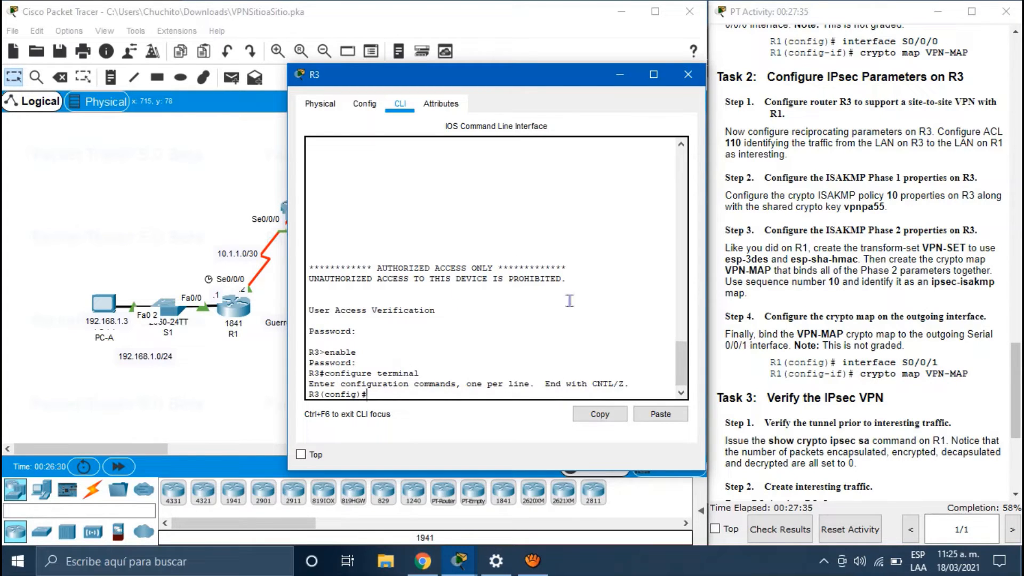
Step: Review R3's earlier access-list 110 command, then type 'crypto isakmp policy' at the prompt
{"action": "scroll", "coordinate": [372, 253], "scroll_direction": "up", "scroll_amount": 13}
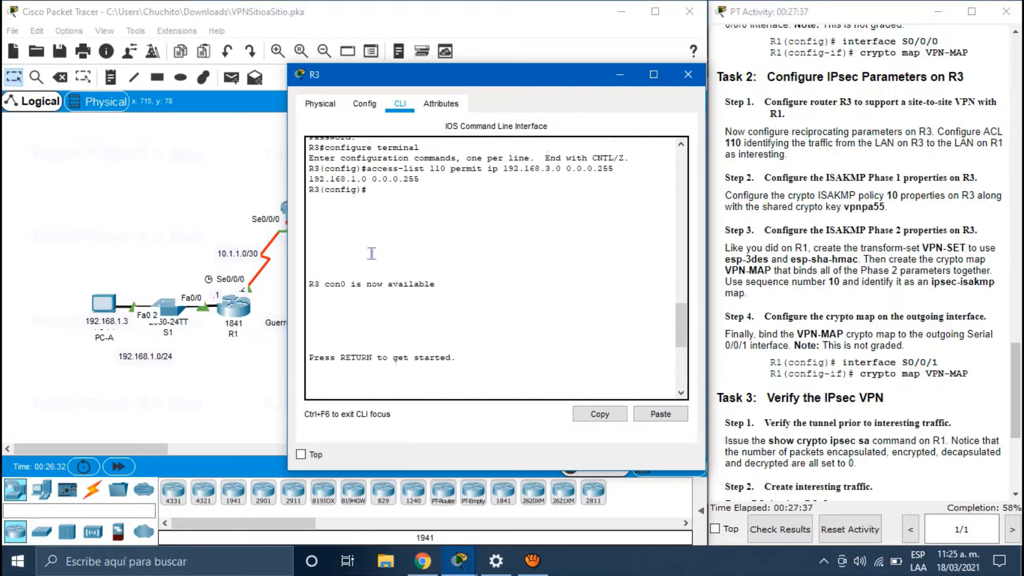
{"action": "scroll", "coordinate": [371, 253], "scroll_direction": "down", "scroll_amount": 1}
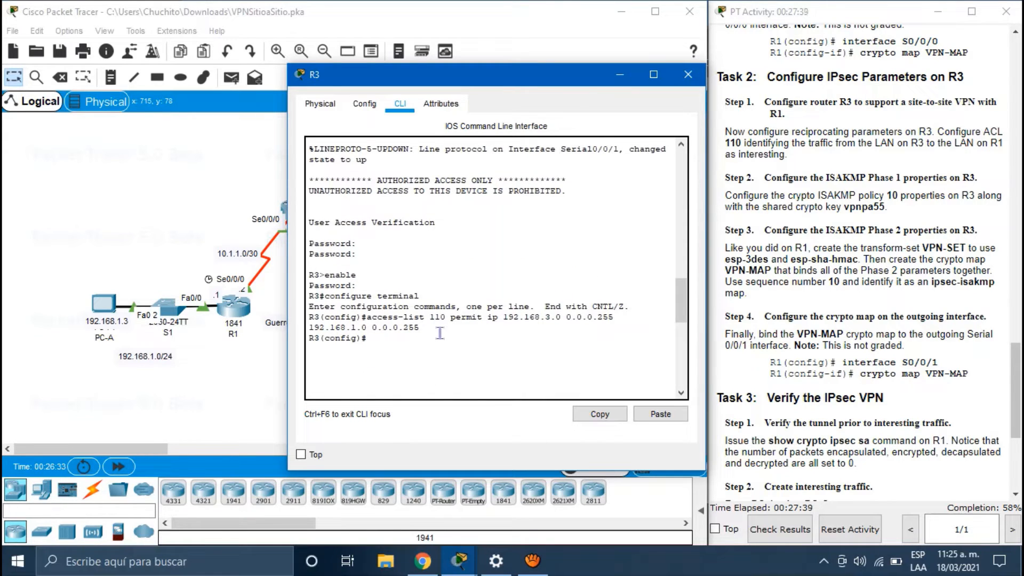
{"action": "left_click_drag", "start_coordinate": [420, 327], "coordinate": [364, 318]}
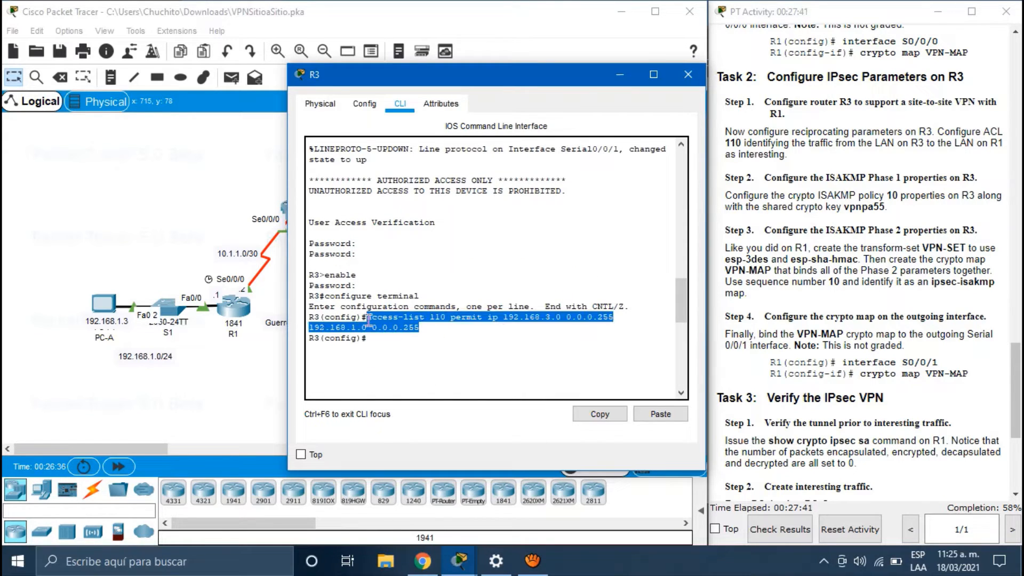
{"action": "scroll", "coordinate": [366, 319], "scroll_direction": "down", "scroll_amount": 12}
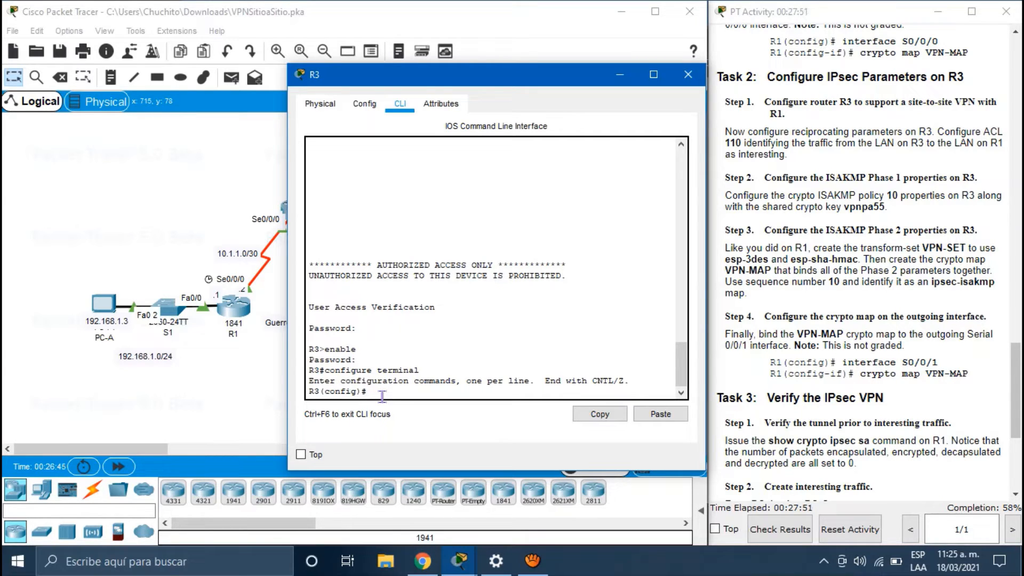
{"action": "type", "text": "rypto isakmp polici"}
{"action": "key", "text": "BackSpace"}
{"action": "type", "text": "y"}
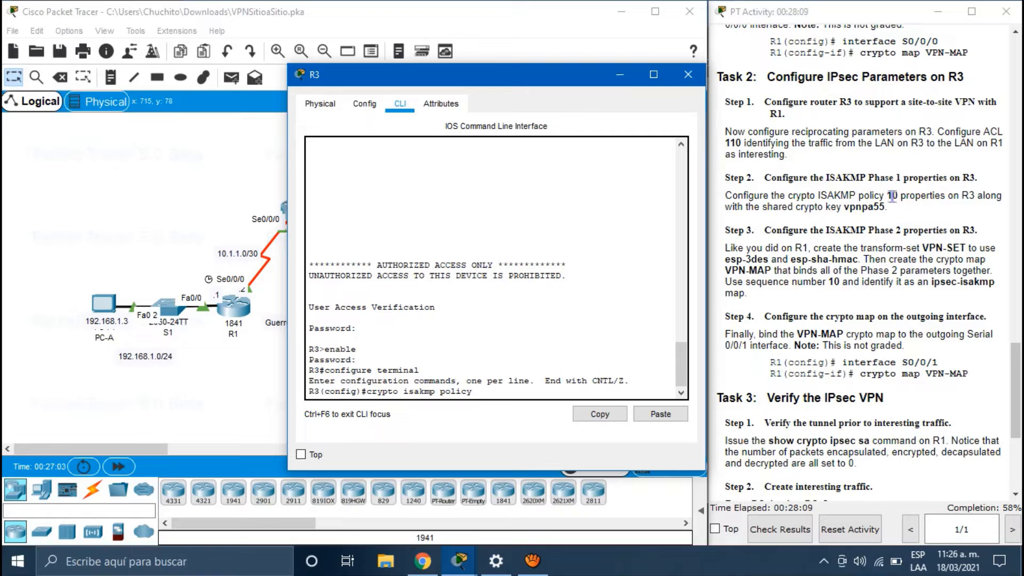
Step: Create ISAKMP policy 10 on R3 and check the Phase 1 parameter table
{"action": "type", "text": "10"}
{"action": "key", "text": "Return"}
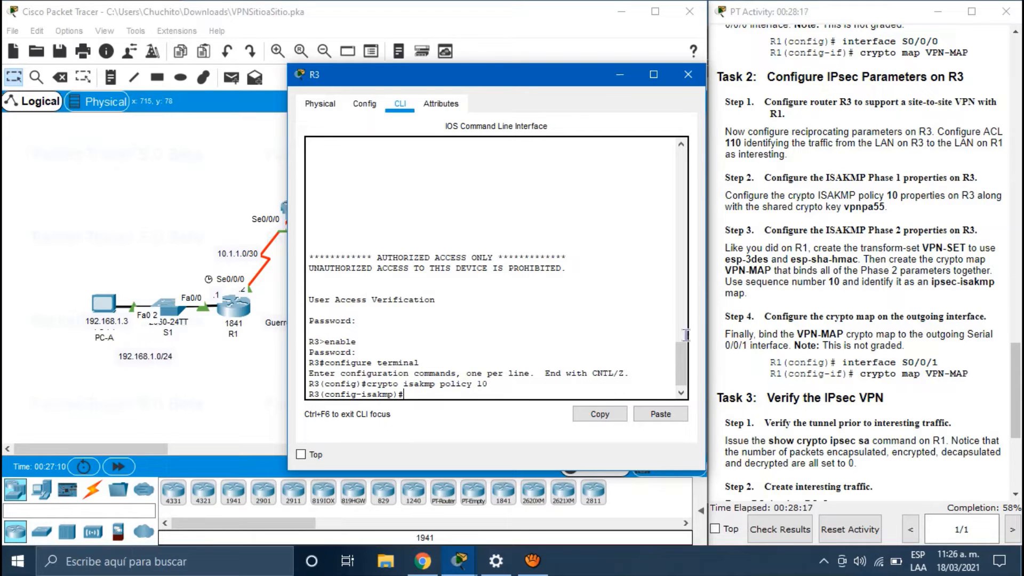
{"action": "scroll", "coordinate": [918, 293], "scroll_direction": "up", "scroll_amount": 10}
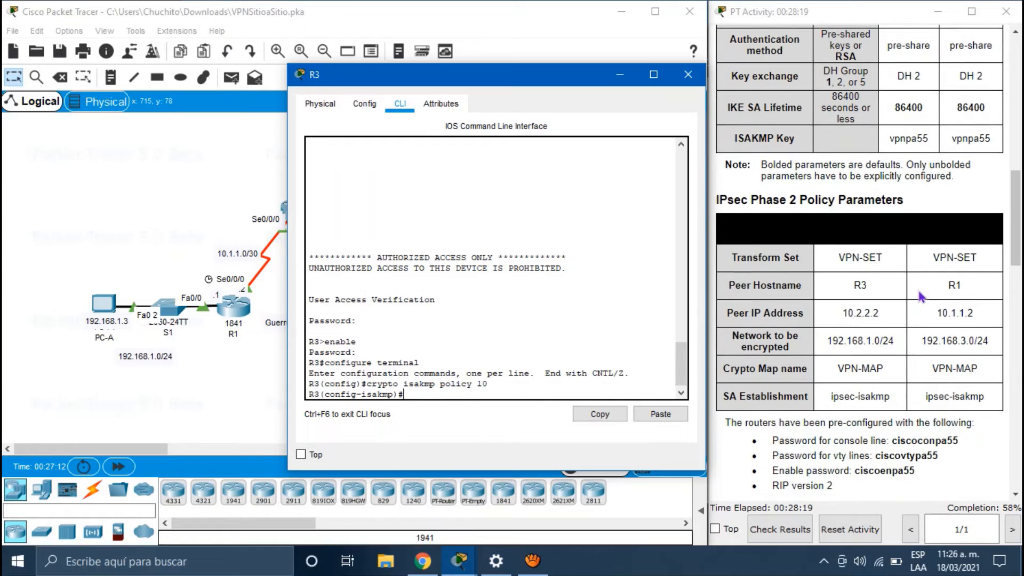
{"action": "scroll", "coordinate": [918, 293], "scroll_direction": "up", "scroll_amount": 3}
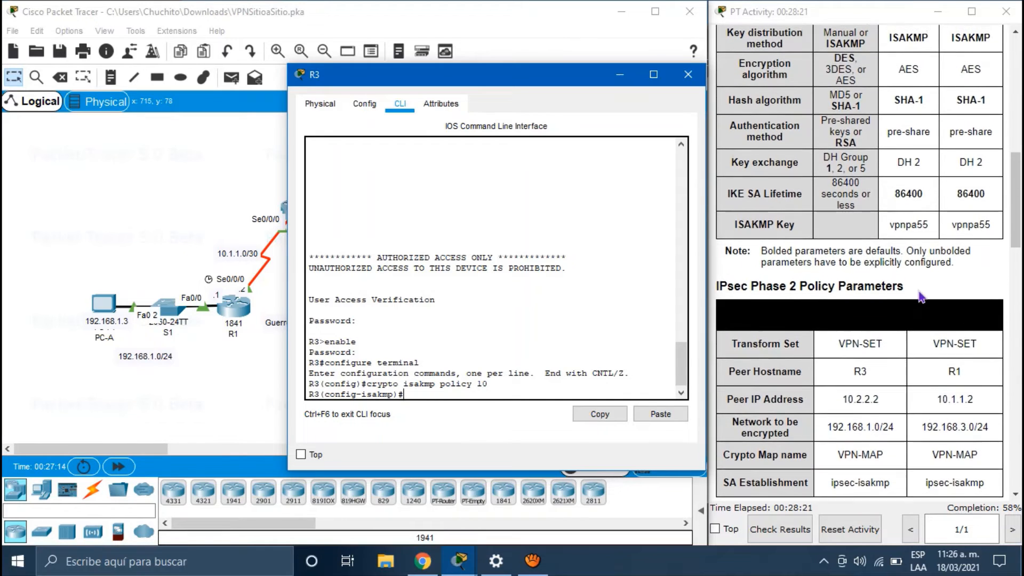
{"action": "scroll", "coordinate": [921, 296], "scroll_direction": "down", "scroll_amount": 10}
{"action": "scroll", "coordinate": [919, 295], "scroll_direction": "down", "scroll_amount": 10}
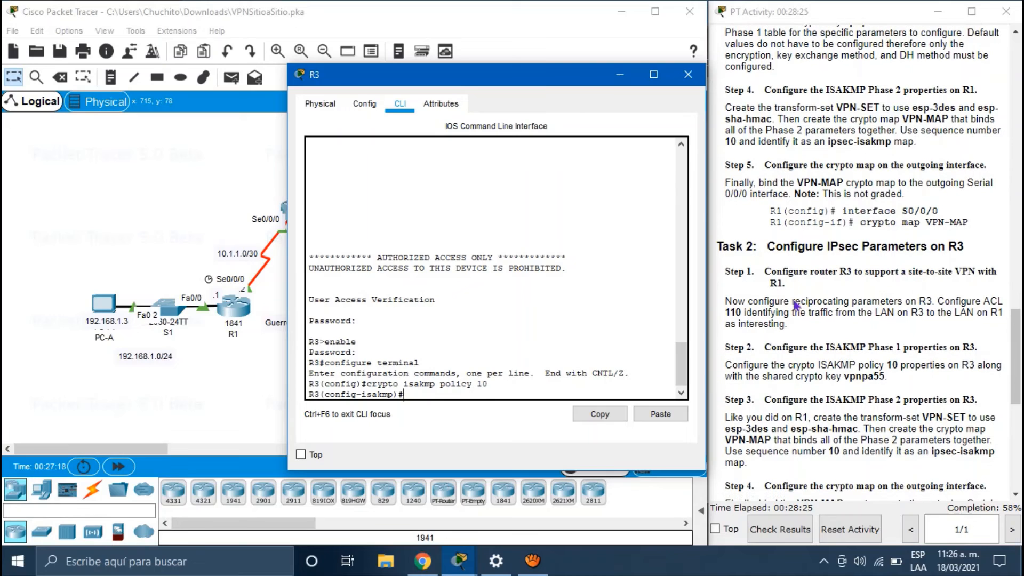
{"action": "scroll", "coordinate": [920, 296], "scroll_direction": "down", "scroll_amount": 7}
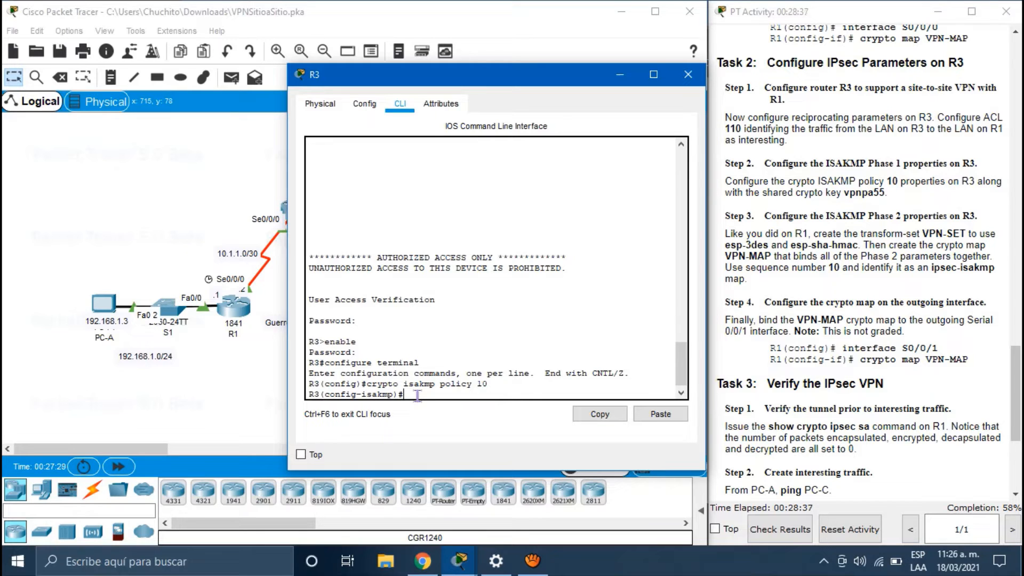
Step: Set policy 10 to AES encryption, pre-share authentication and Diffie-Hellman group 2
{"action": "type", "text": "encryption aes"}
{"action": "key", "text": "Return"}
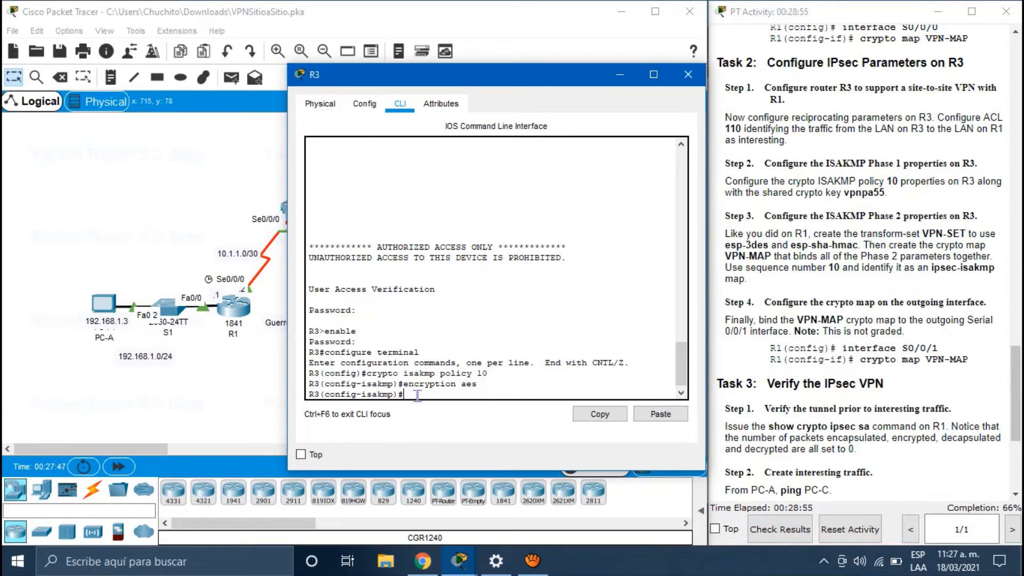
{"action": "type", "text": "authentication pre"}
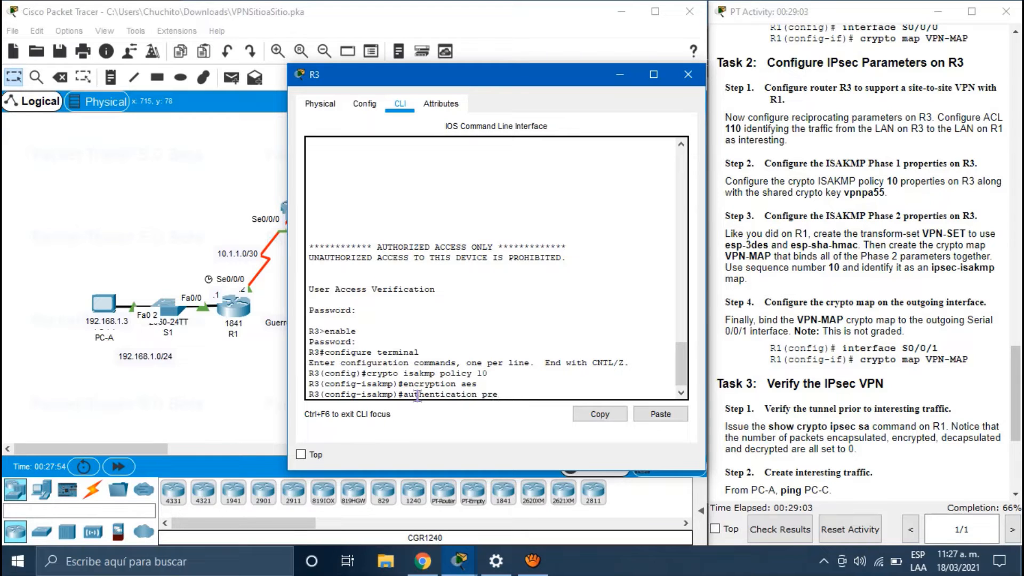
{"action": "type", "text": "-share"}
{"action": "key", "text": "Return"}
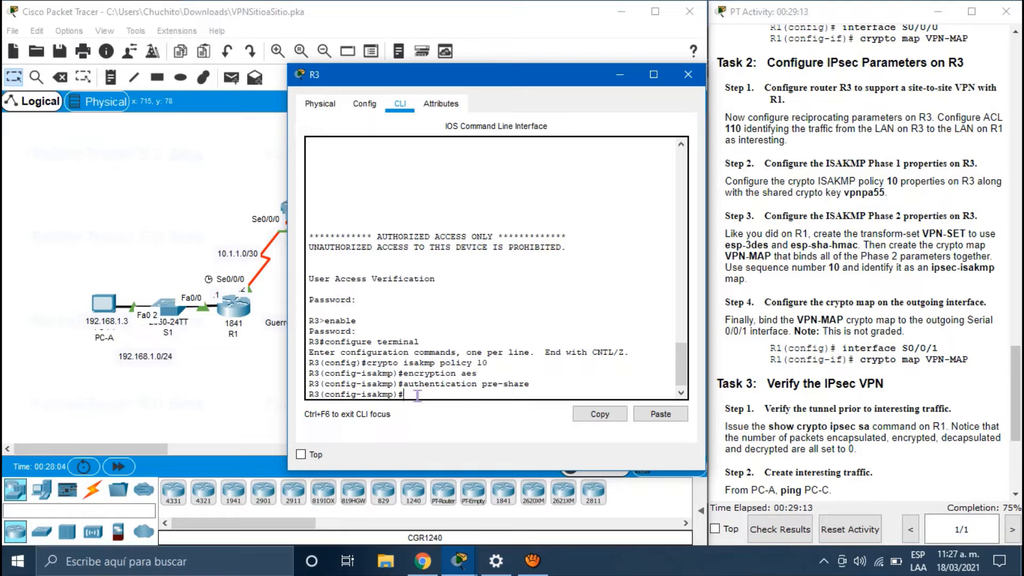
{"action": "type", "text": "group 2"}
{"action": "key", "text": "Return"}
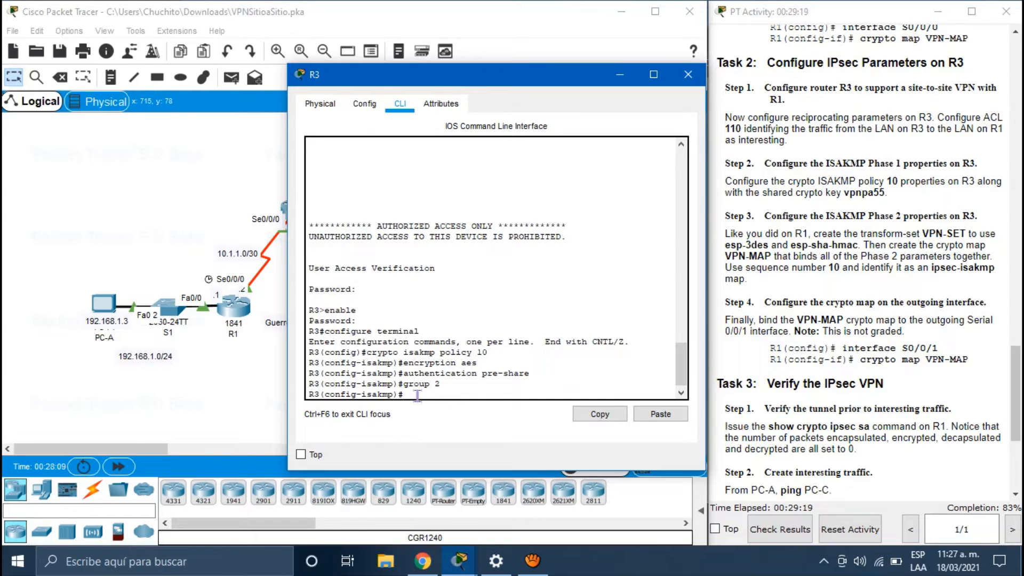
Step: Set the policy lifetime to 86400 seconds, confirmed via lifetime help, then exit policy mode
{"action": "type", "text": "lifetime 86400"}
{"action": "key", "text": "BackSpace"}
{"action": "key", "text": "BackSpace"}
{"action": "key", "text": "BackSpace"}
{"action": "key", "text": "BackSpace"}
{"action": "key", "text": "BackSpace"}
{"action": "type", "text": "?"}
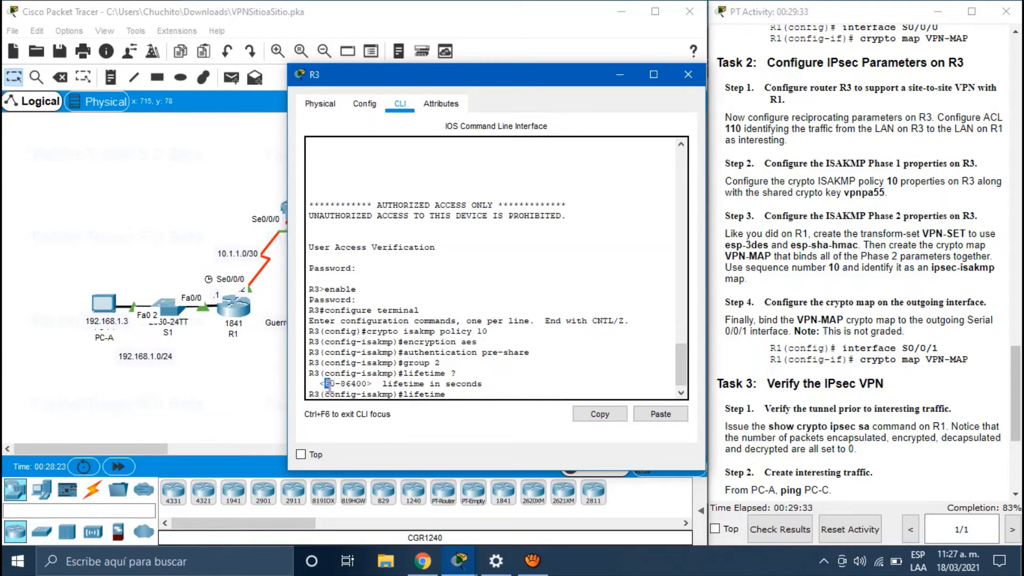
{"action": "left_click_drag", "start_coordinate": [341, 384], "coordinate": [368, 384]}
{"action": "left_click", "coordinate": [461, 395]}
{"action": "type", "text": "86400"}
{"action": "key", "text": "Return"}
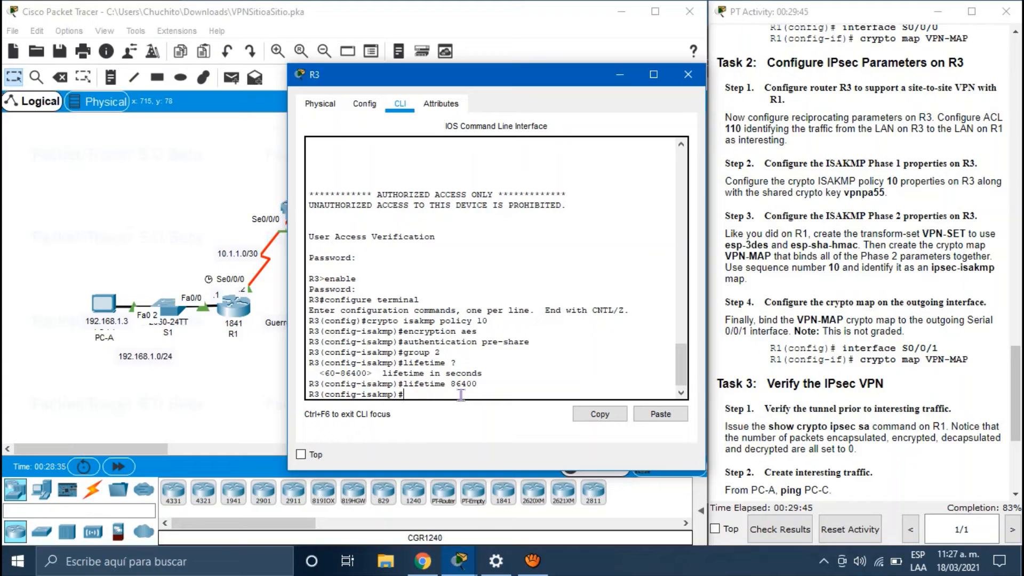
{"action": "type", "text": "exit"}
{"action": "key", "text": "Return"}
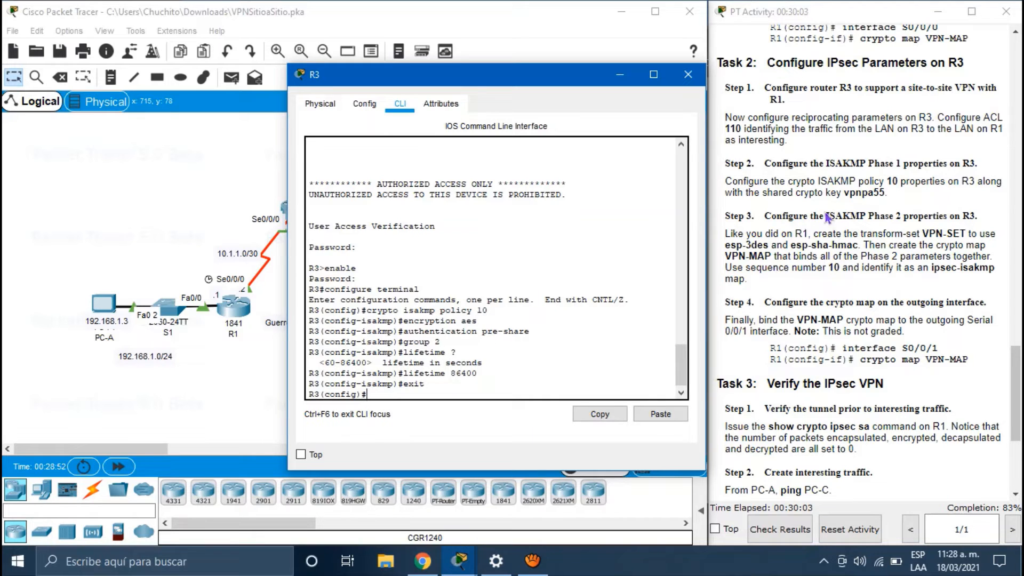
Step: Highlight the shared-key step, then type 'crypto isakmp key' with the pre-shared key and 'address' in R3's CLI
{"action": "left_click_drag", "start_coordinate": [890, 193], "coordinate": [724, 181]}
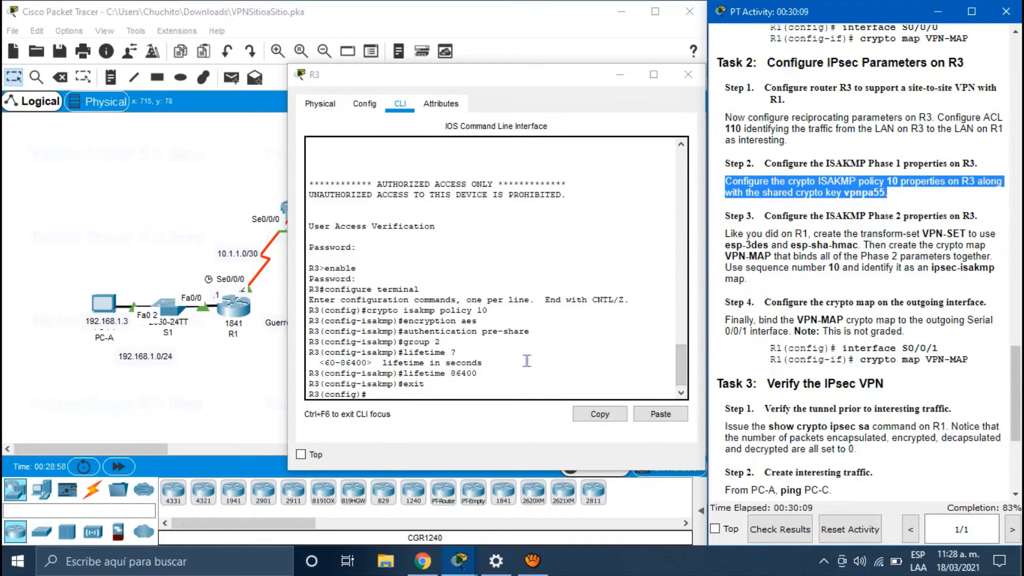
{"action": "left_click", "coordinate": [416, 393]}
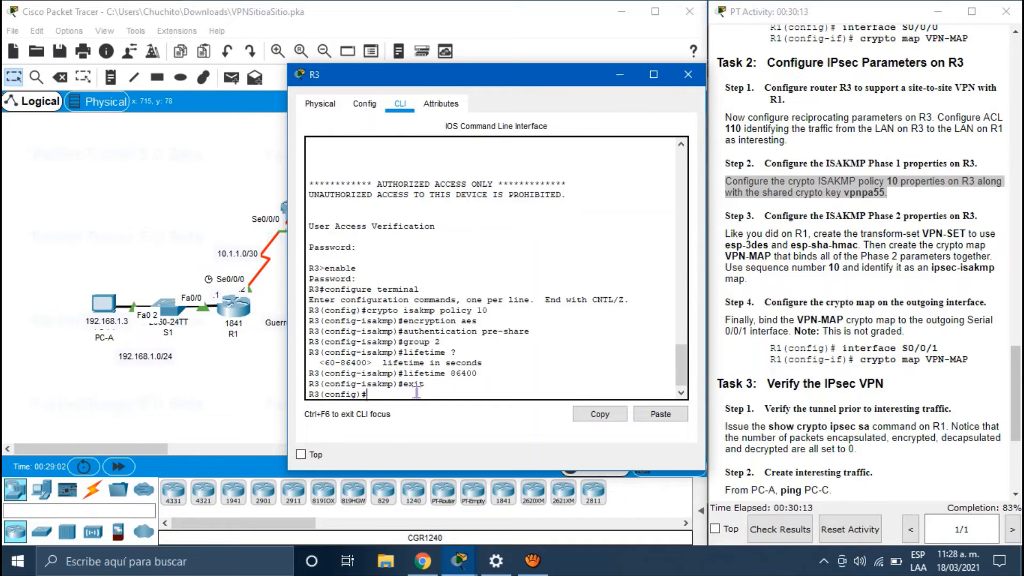
{"action": "type", "text": "crypto isakmp key "}
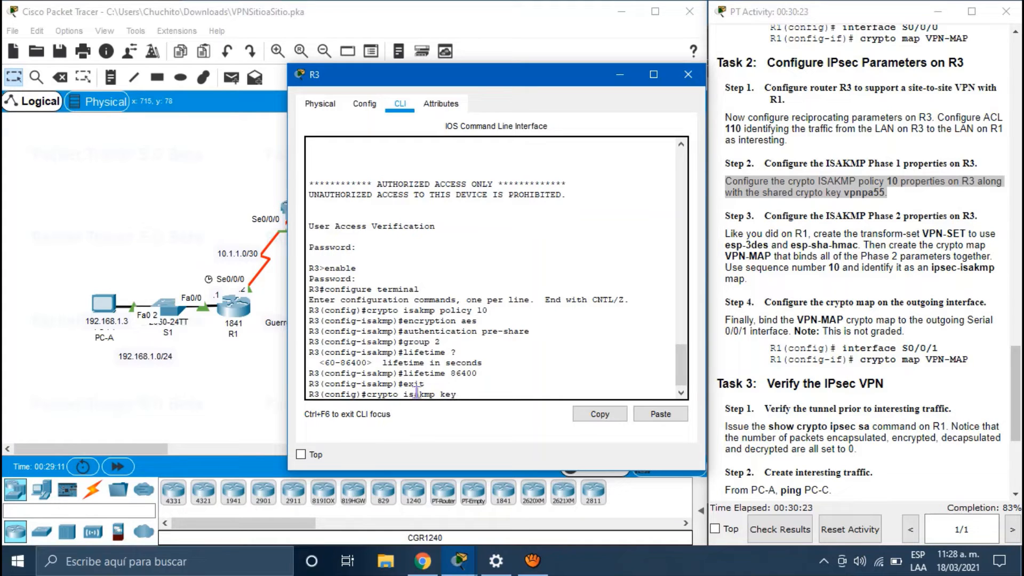
{"action": "type", "text": "vpnpa55 adrre"}
{"action": "key", "text": "BackSpace"}
{"action": "type", "text": "drees"}
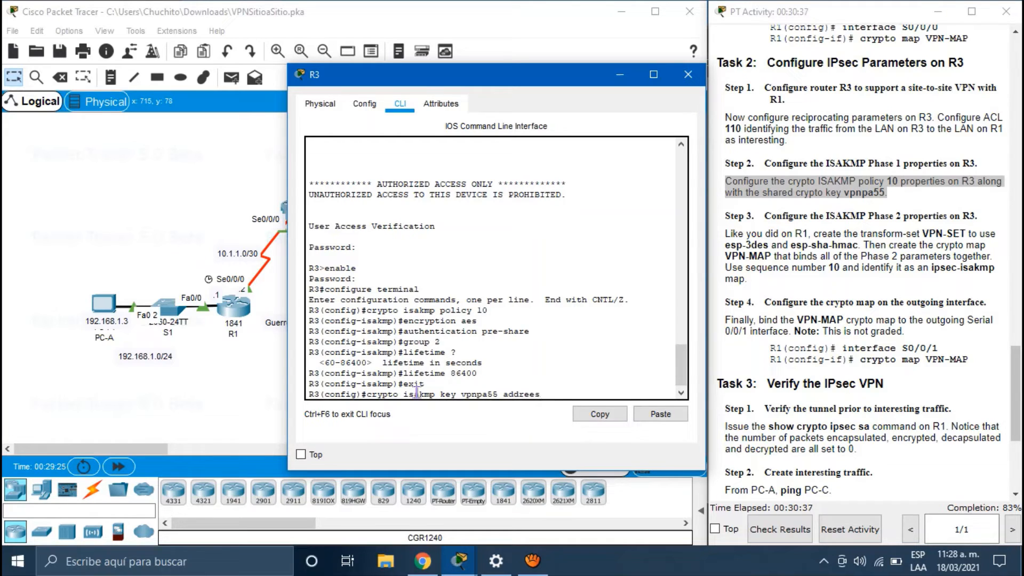
{"action": "type", "text": "s"}
{"action": "key", "text": "BackSpace"}
{"action": "key", "text": "BackSpace"}
{"action": "type", "text": "ss"}
Step: Bring the topology forward and reopen R3's command-line window
{"action": "left_click", "coordinate": [234, 365]}
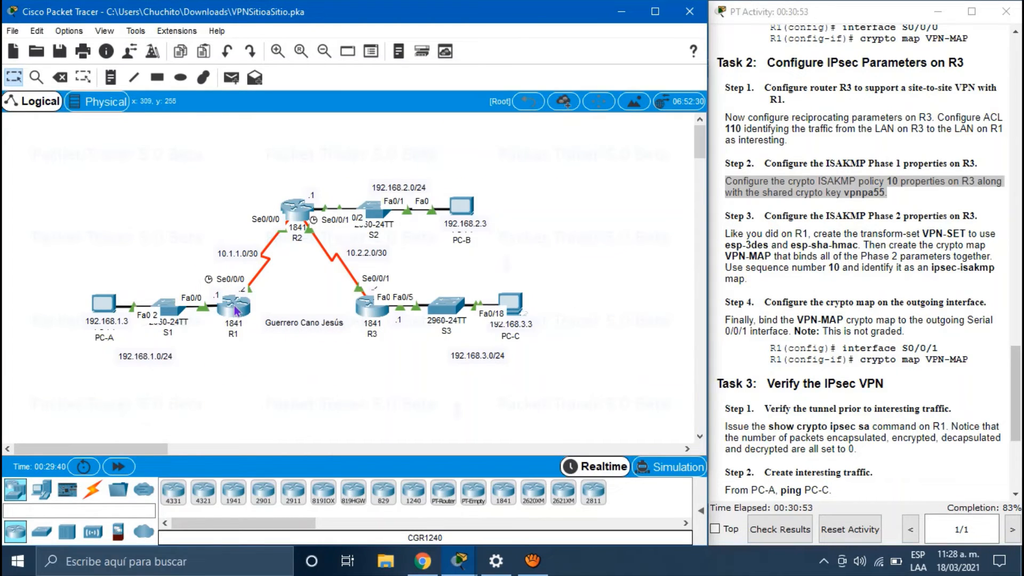
{"action": "mouse_move", "coordinate": [235, 310]}
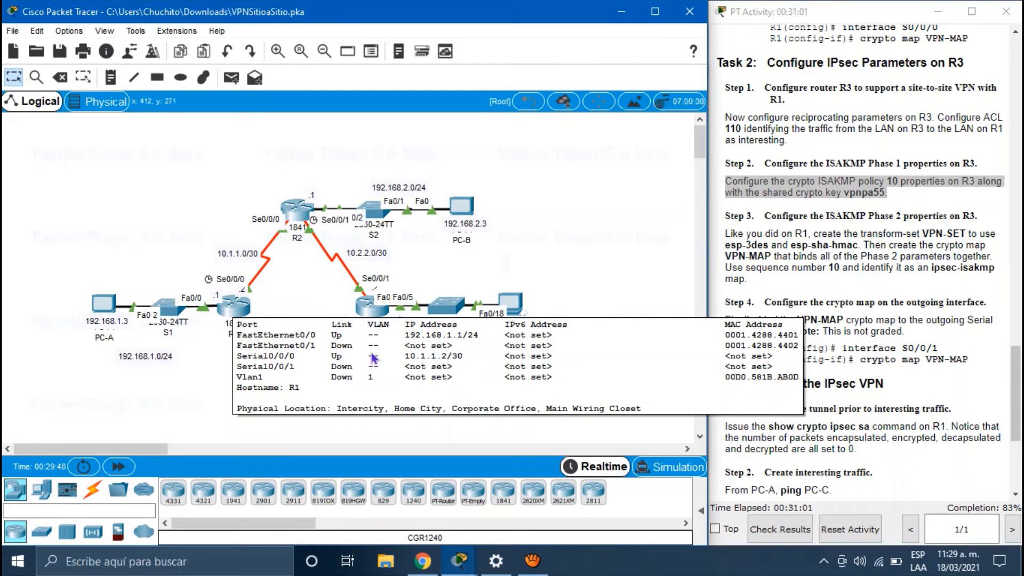
{"action": "left_click", "coordinate": [371, 315]}
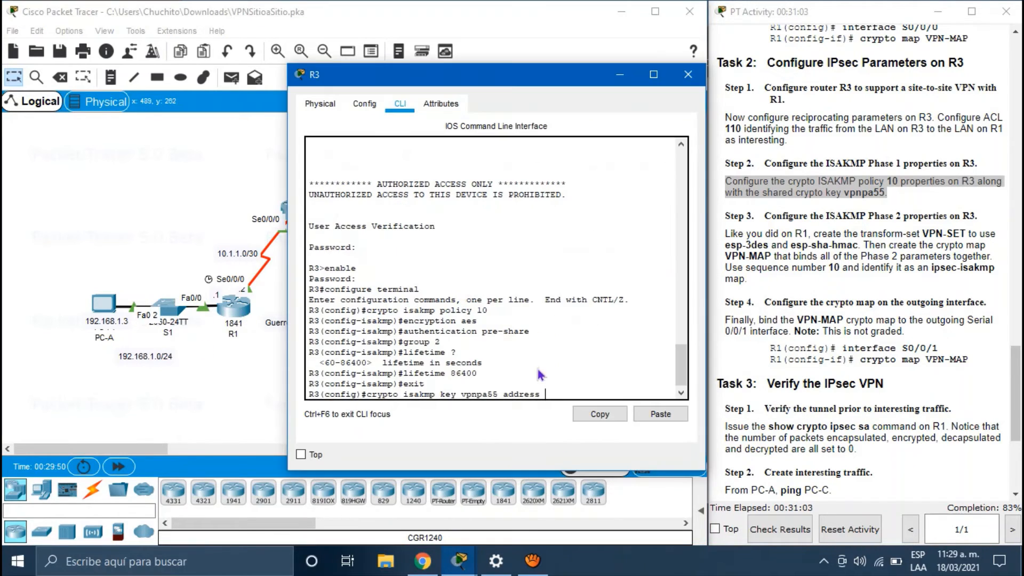
Step: Finish the pre-shared key command with peer 10.1.1.2 and highlight Step 3 instructions
{"action": "type", "text": "10.1.1.2"}
{"action": "key", "text": "Return"}
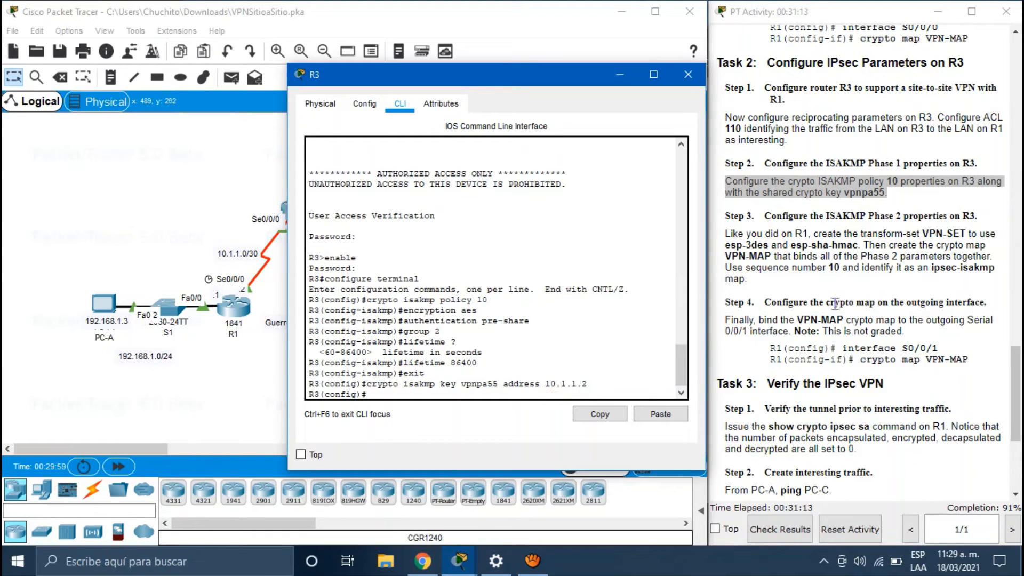
{"action": "left_click_drag", "start_coordinate": [763, 302], "coordinate": [721, 226]}
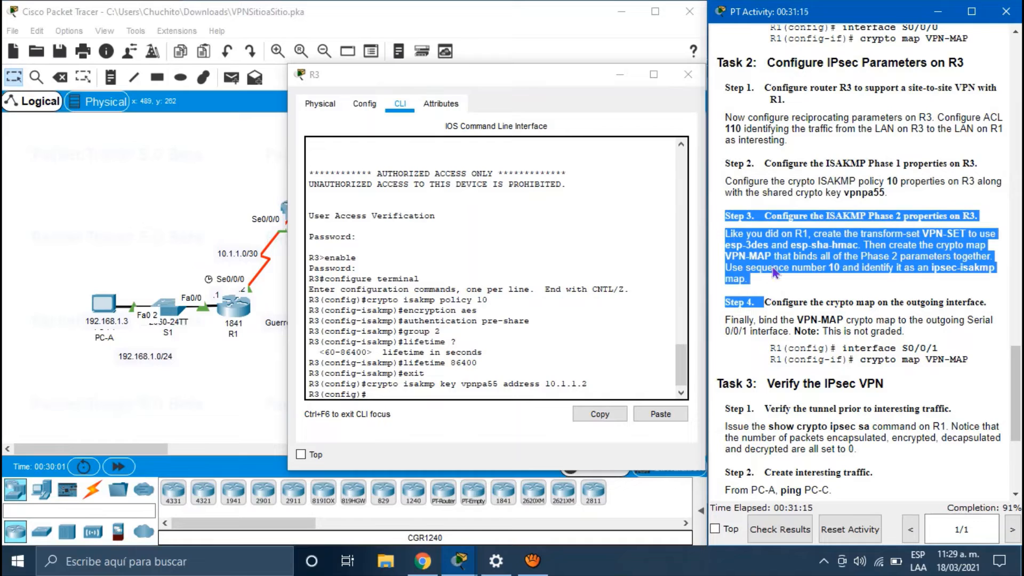
{"action": "left_click_drag", "start_coordinate": [763, 278], "coordinate": [721, 216]}
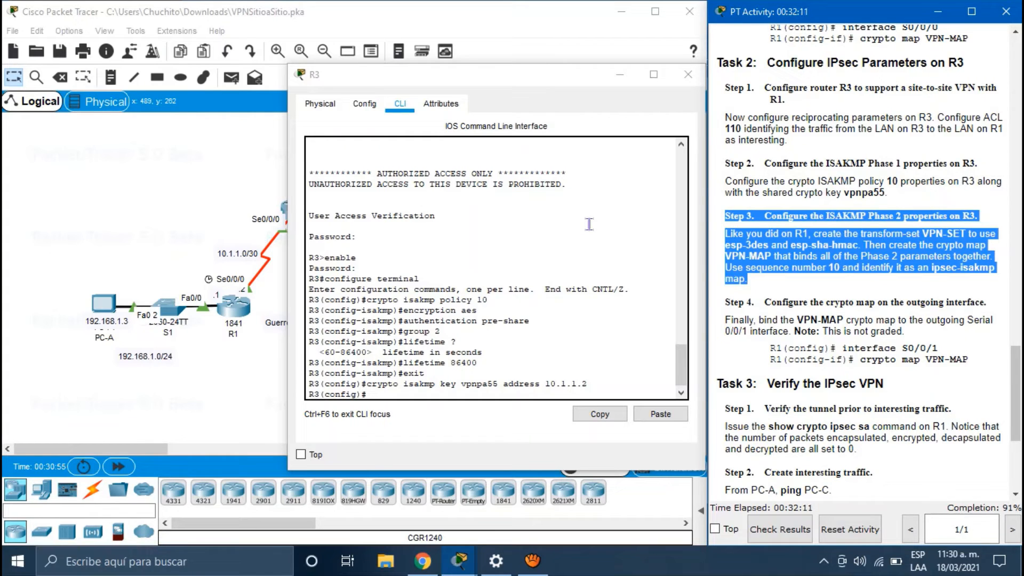
Step: Create IPsec transform set VPN-SET with esp-3des and esp-sha-hmac on R3
{"action": "left_click", "coordinate": [384, 396]}
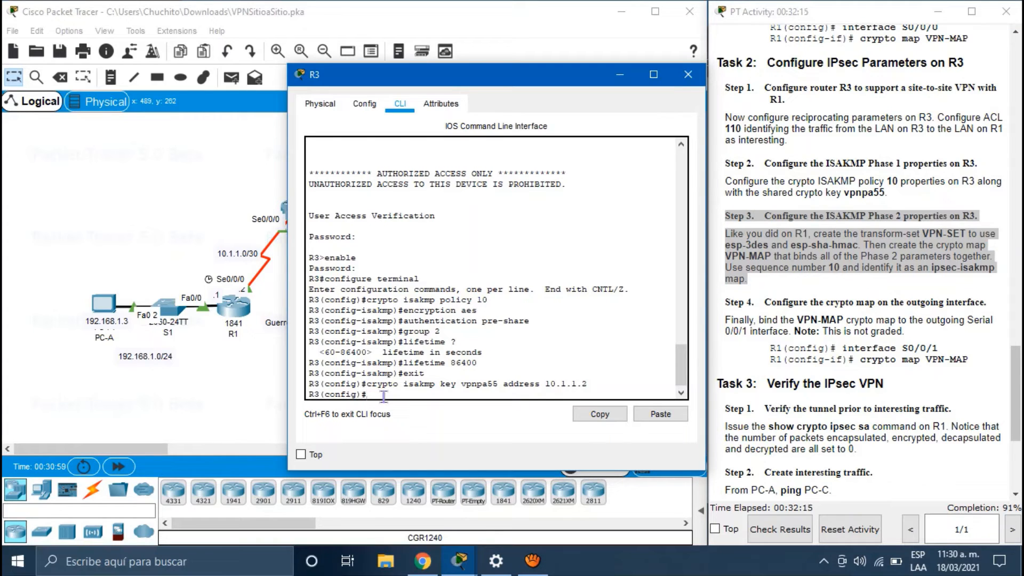
{"action": "type", "text": "crypto ipsec"}
{"action": "type", "text": "transform"}
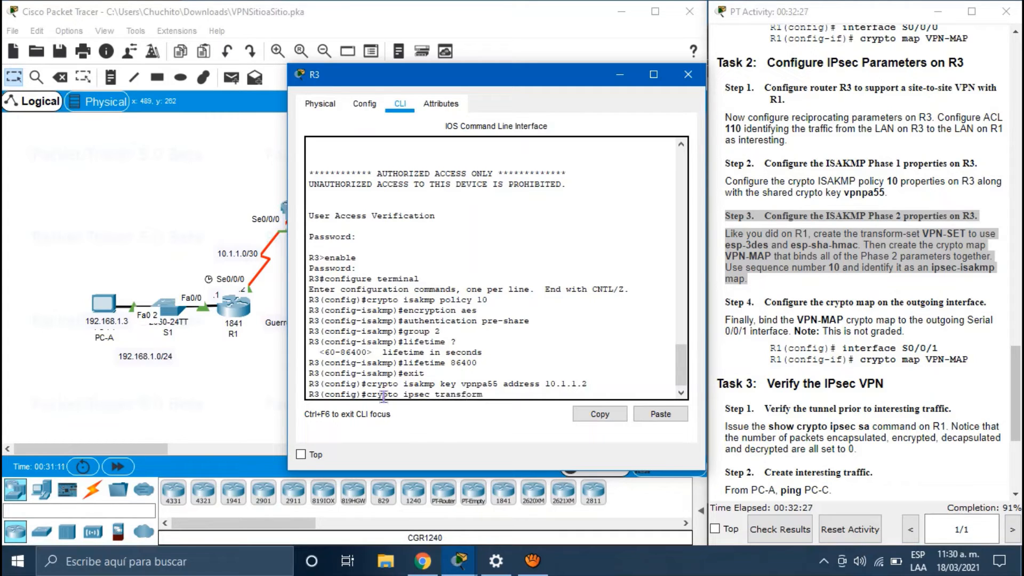
{"action": "type", "text": "-set ?"}
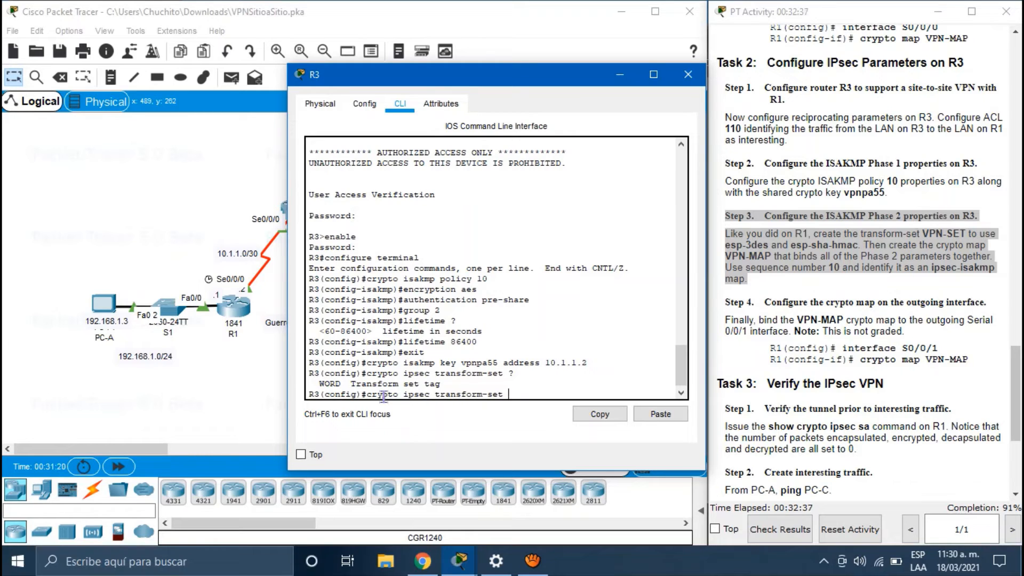
{"action": "type", "text": "VPN-SET ?"}
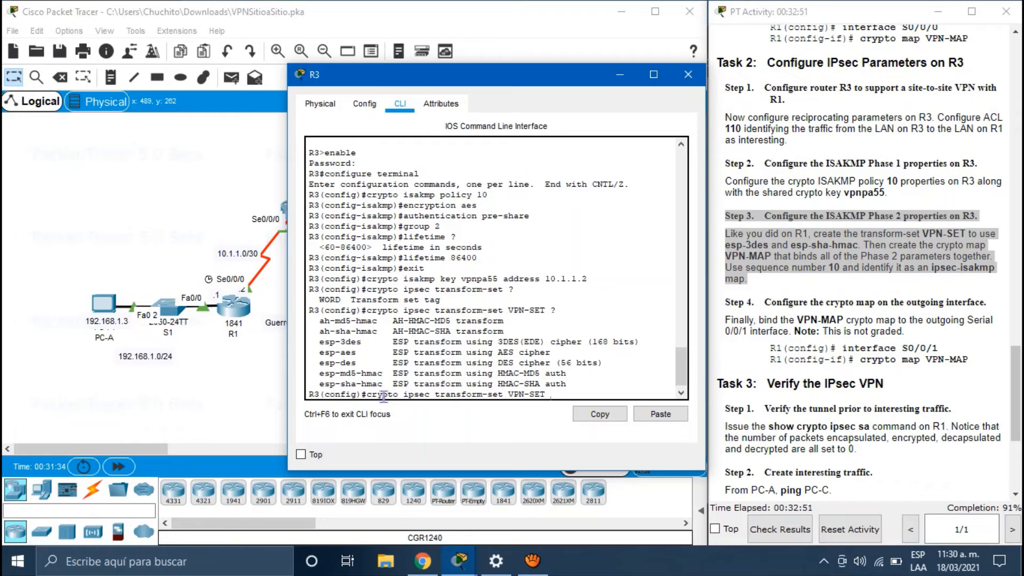
{"action": "type", "text": "esp-3"}
{"action": "key", "text": "Tab"}
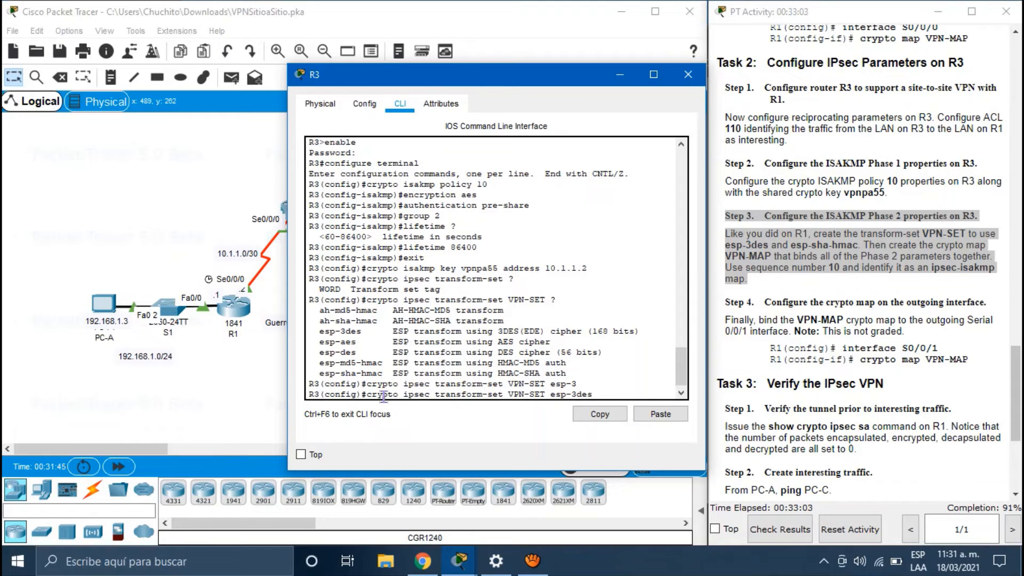
{"action": "type", "text": "esp-sha"}
{"action": "key", "text": "Tab"}
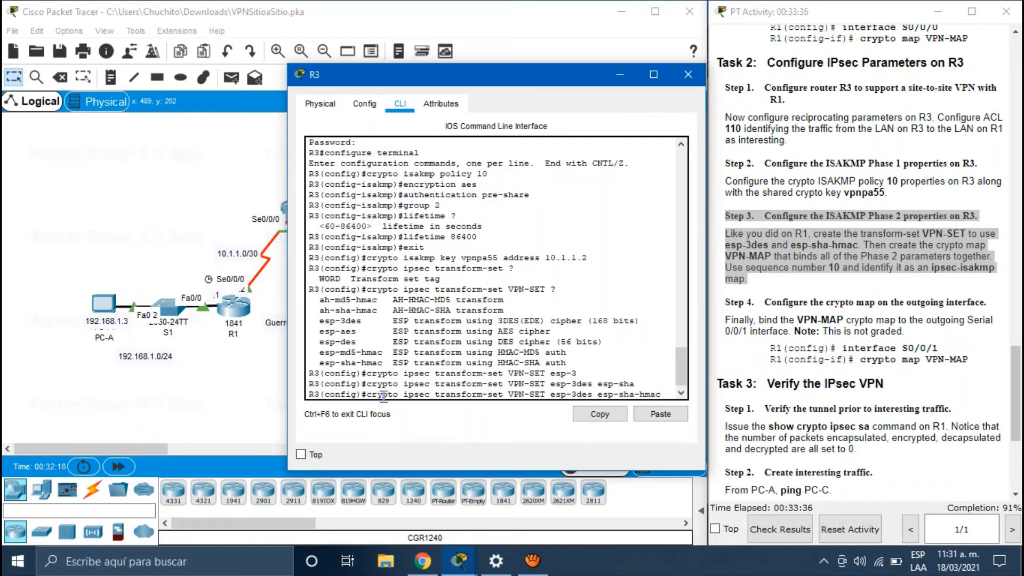
{"action": "key", "text": "Return"}
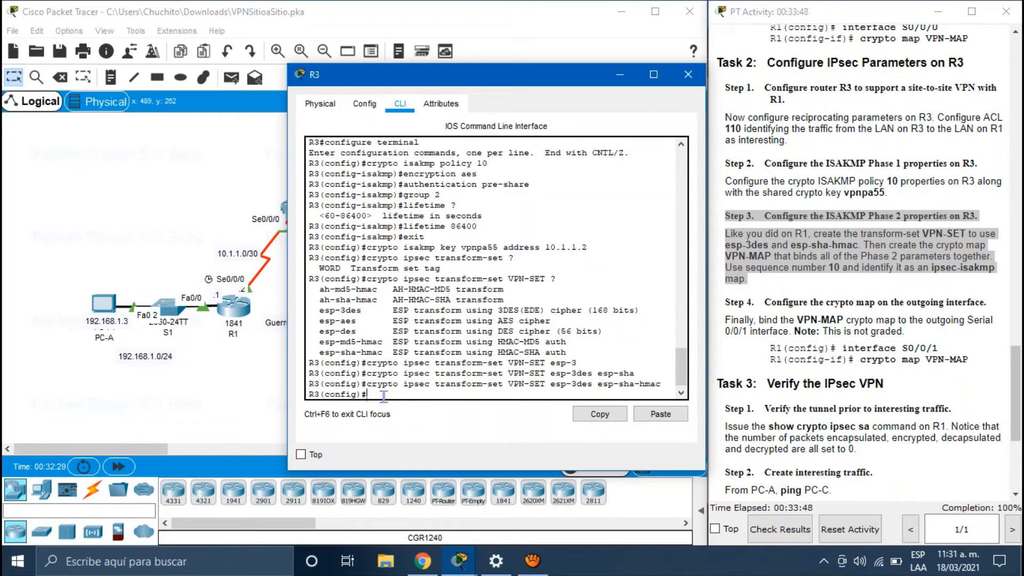
{"action": "type", "text": "crypto map"}
Step: Create crypto map VPN-MAP entry 10 of type ipsec-isakmp on R3
{"action": "type", "text": "VPN-SE"}
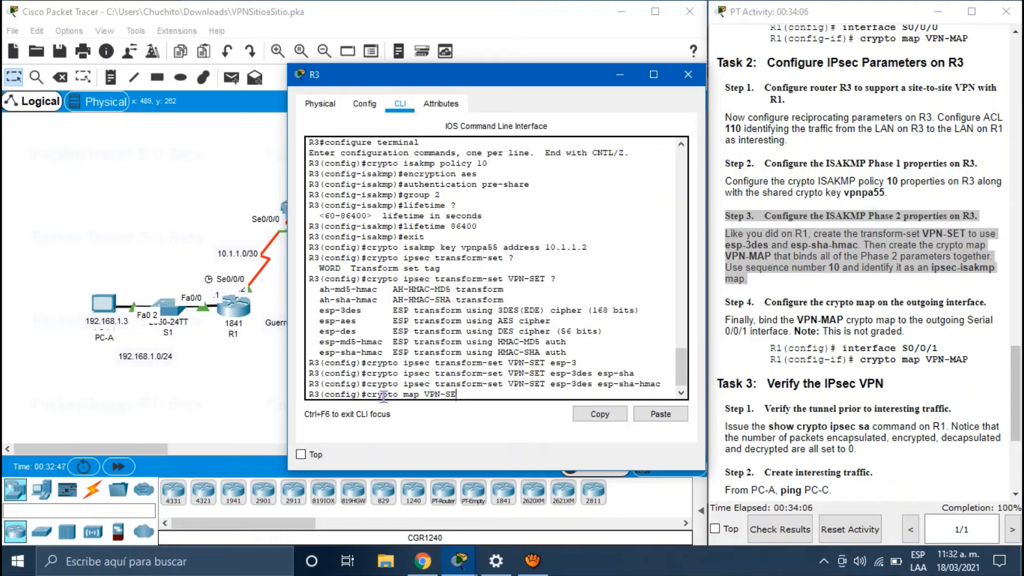
{"action": "key", "text": "BackSpace"}
{"action": "key", "text": "BackSpace"}
{"action": "type", "text": "MAP 10 ipsec-isakmp"}
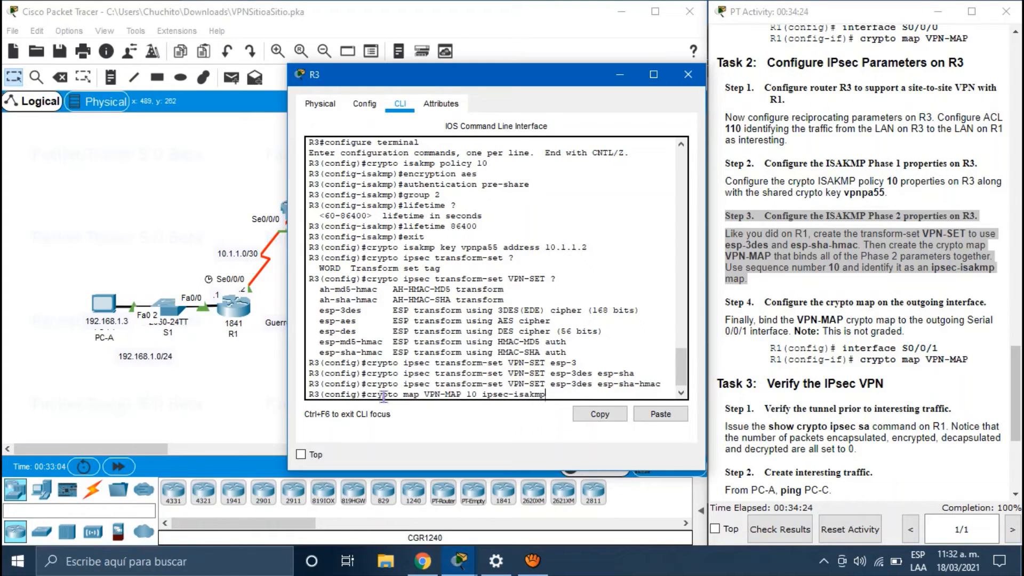
{"action": "key", "text": "Return"}
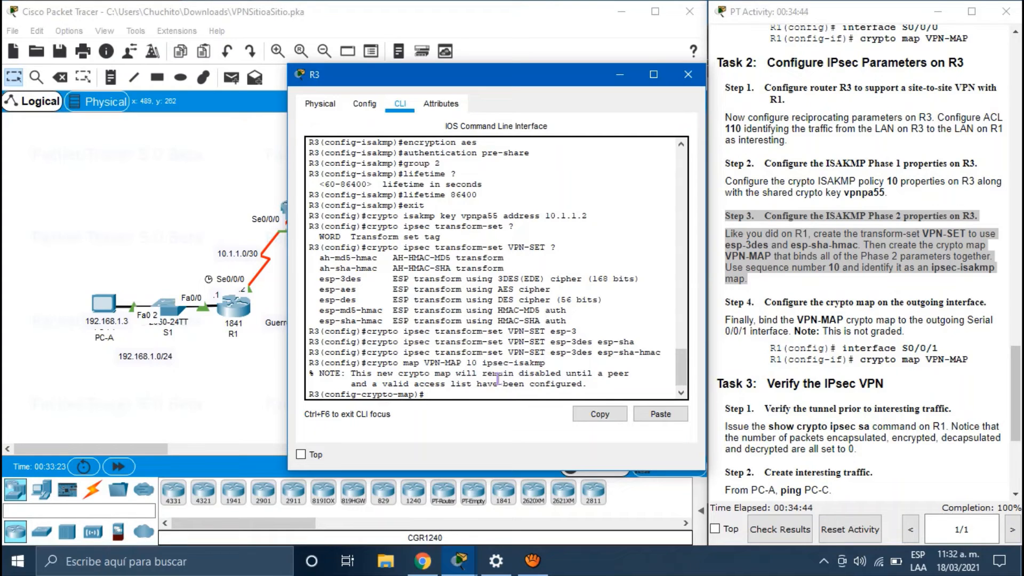
Step: Match access list 110 in crypto map VPN-MAP and begin the set peer command
{"action": "type", "text": "atch address 110"}
{"action": "key", "text": "Return"}
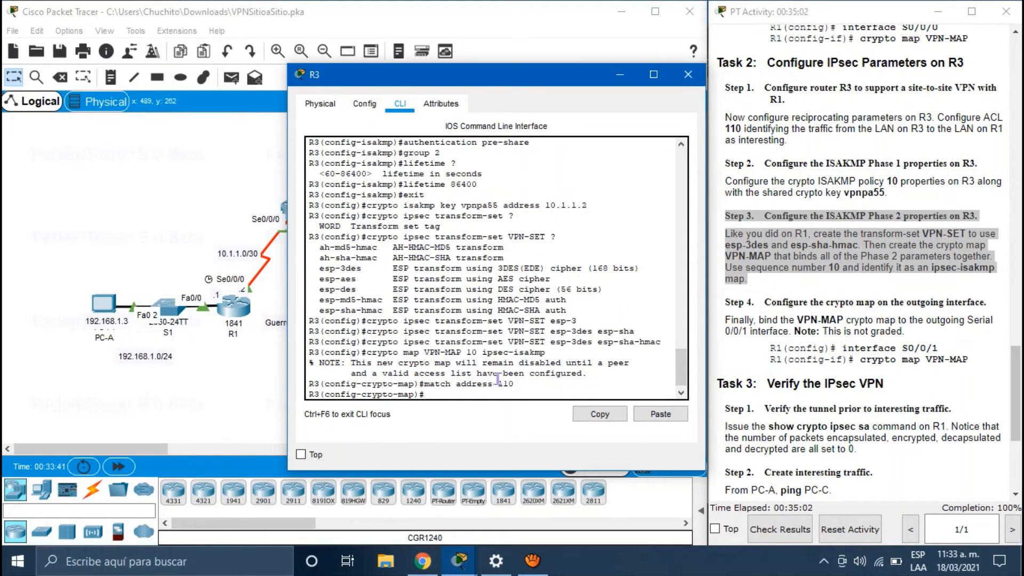
{"action": "type", "text": "set peer"}
Step: Add peers 10.1.1.2 and 10.2.2.2 to R3's VPN-MAP crypto map entry
{"action": "left_click_drag", "start_coordinate": [496, 77], "coordinate": [683, 83]}
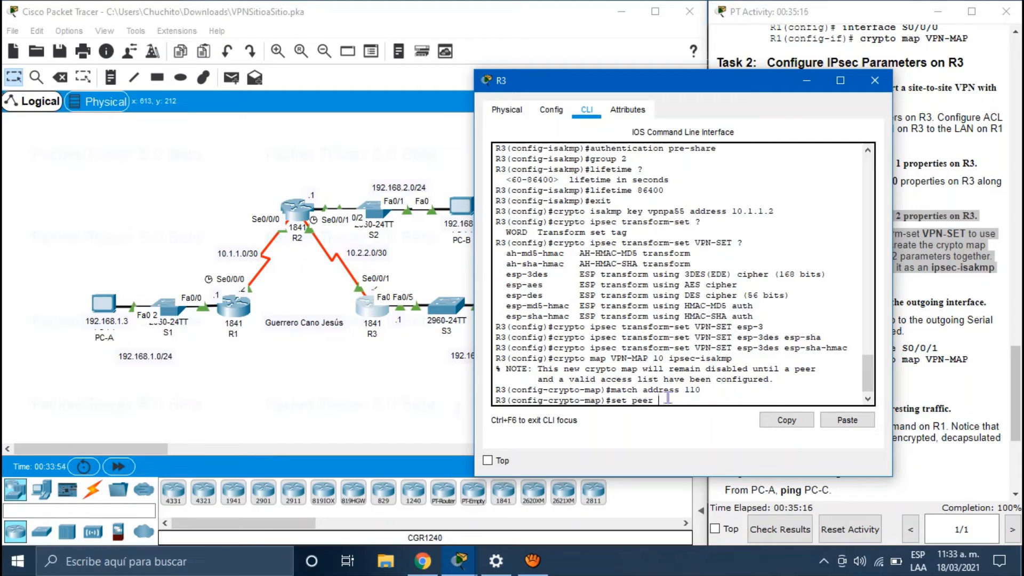
{"action": "type", "text": "10.1.1.2"}
{"action": "key", "text": "Return"}
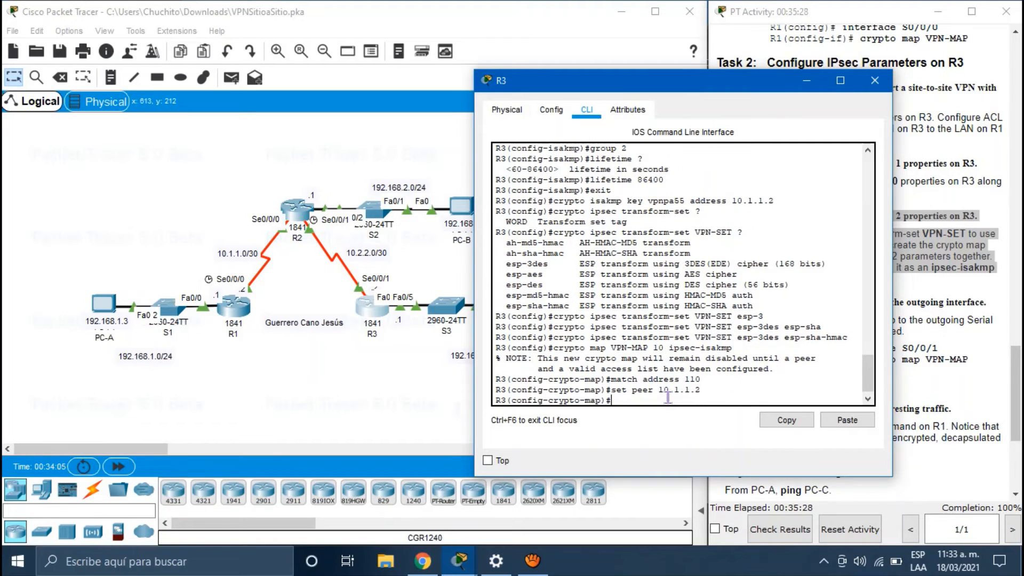
{"action": "type", "text": "set"}
{"action": "type", "text": " per"}
{"action": "type", "text": "r "}
{"action": "type", "text": "10.2."}
{"action": "type", "text": "2.2"}
{"action": "key", "text": "Return"}
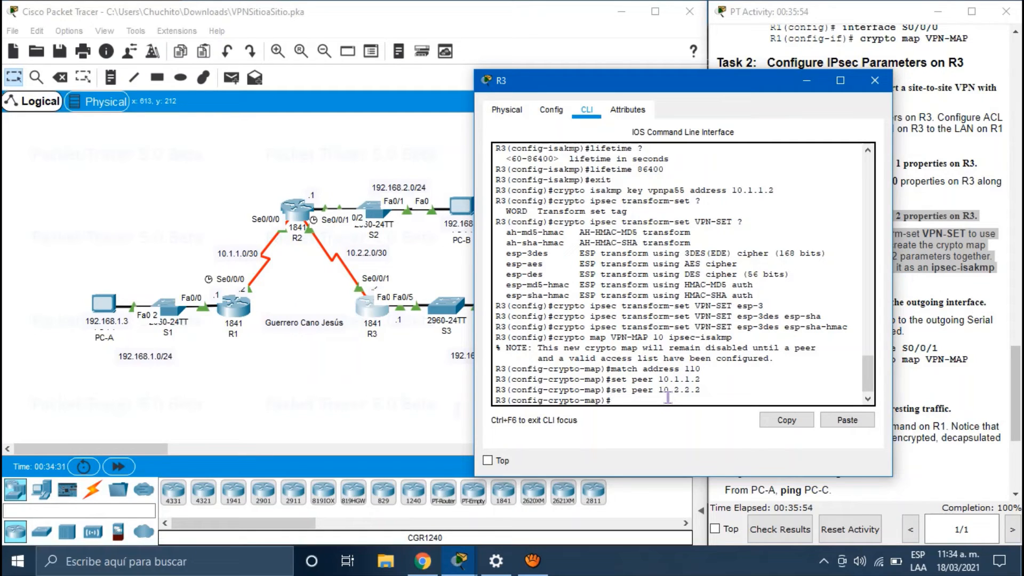
Step: Assign transform set VPN-SET to the crypto map and exit to global configuration
{"action": "type", "text": "set transform-set"}
{"action": "left_click_drag", "start_coordinate": [713, 78], "coordinate": [529, 66]}
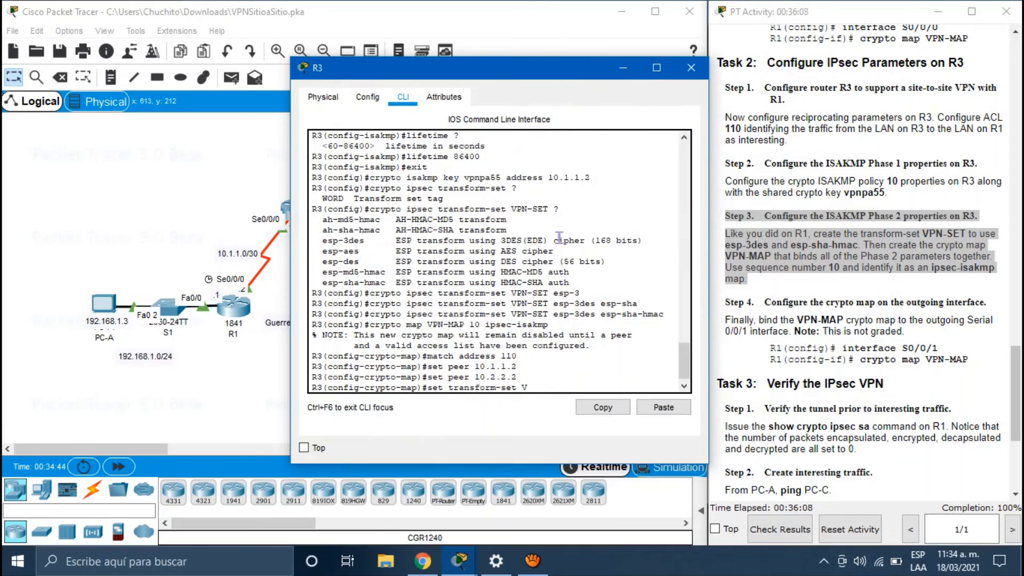
{"action": "type", "text": "PN-SET"}
{"action": "key", "text": "Return"}
{"action": "type", "text": "exit"}
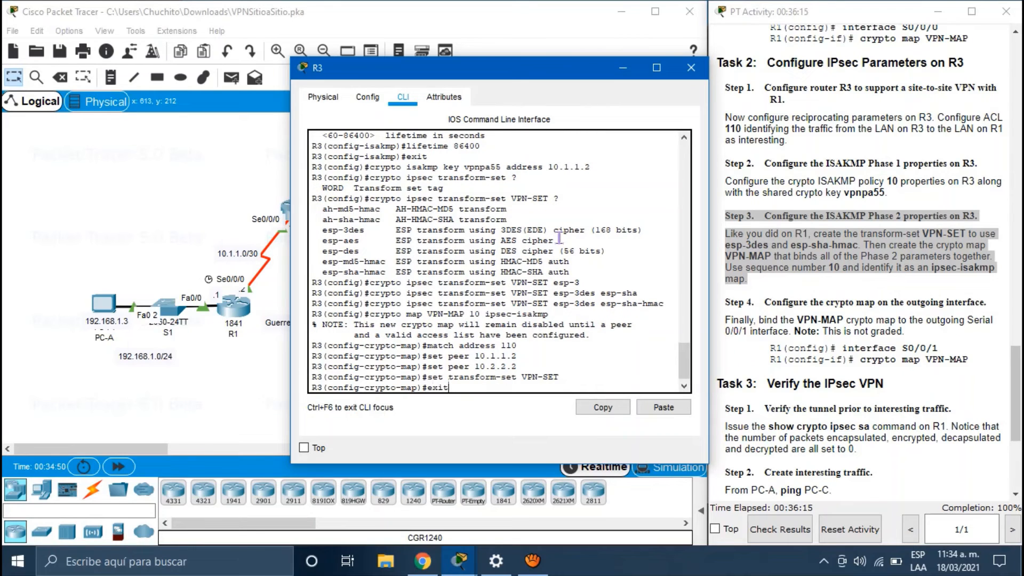
{"action": "key", "text": "Return"}
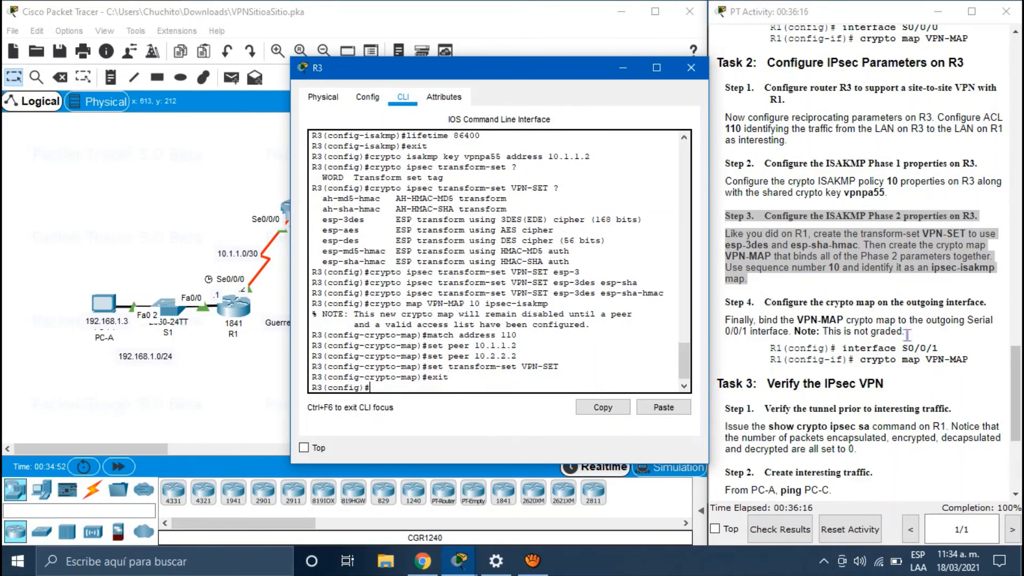
Step: Highlight the Step 4 instructions in the activity window and uncover the topology
{"action": "scroll", "coordinate": [907, 335], "scroll_direction": "down", "scroll_amount": 3}
{"action": "left_click", "coordinate": [976, 205]}
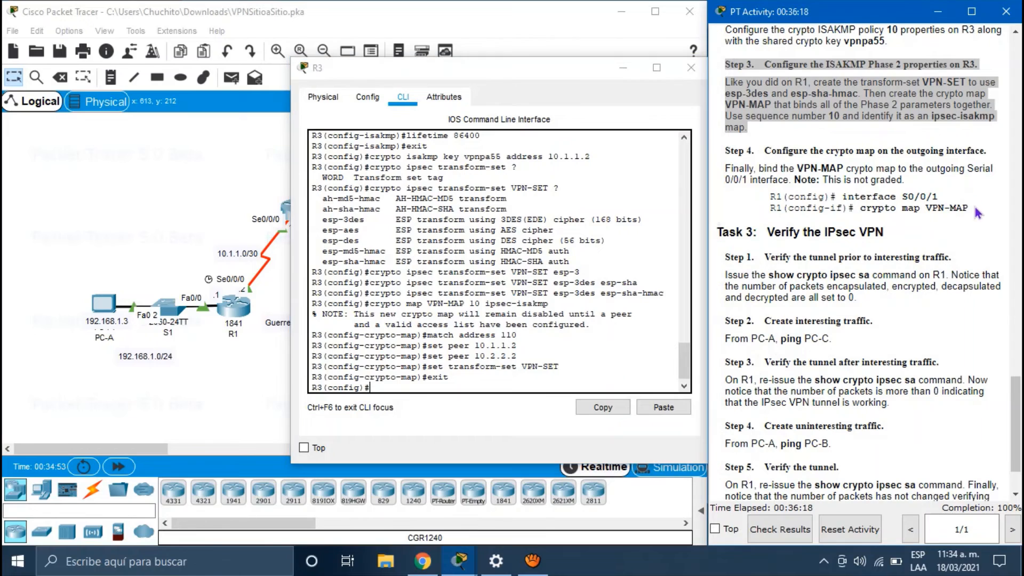
{"action": "left_click_drag", "start_coordinate": [976, 205], "coordinate": [765, 152]}
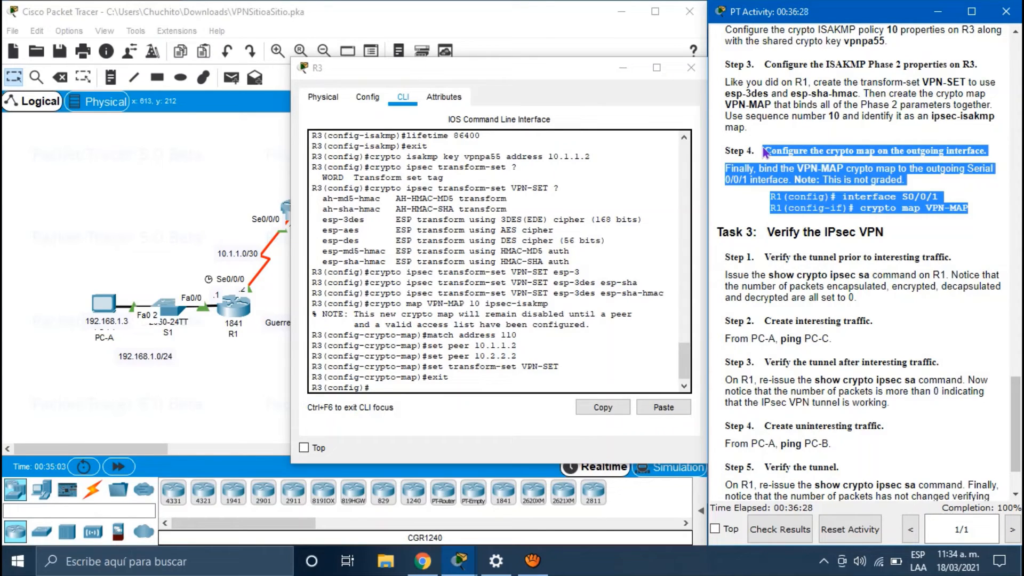
{"action": "left_click_drag", "start_coordinate": [472, 68], "coordinate": [627, 62]}
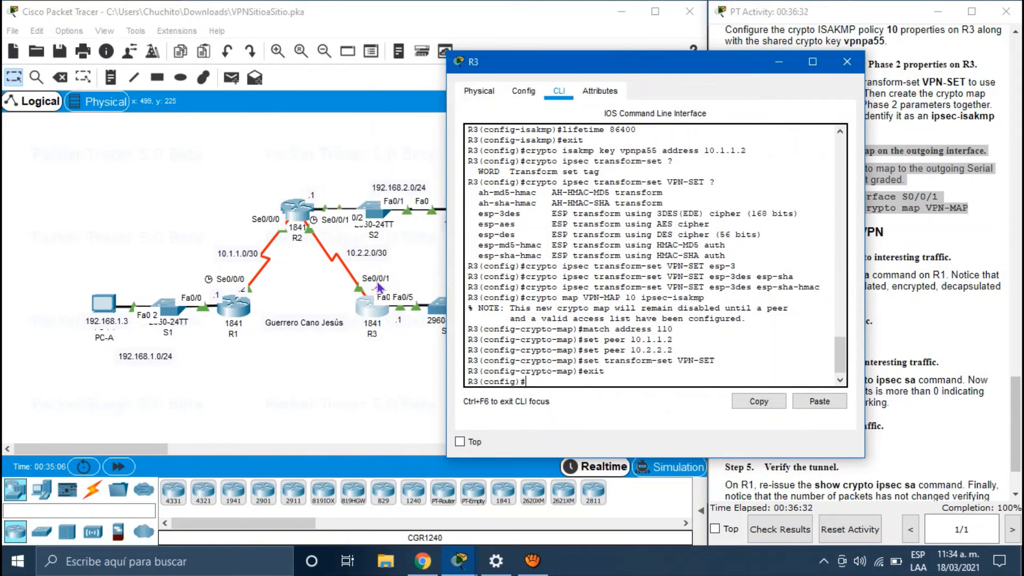
Step: Apply crypto map VPN-MAP to R3's interface S0/0/1
{"action": "left_click", "coordinate": [534, 376]}
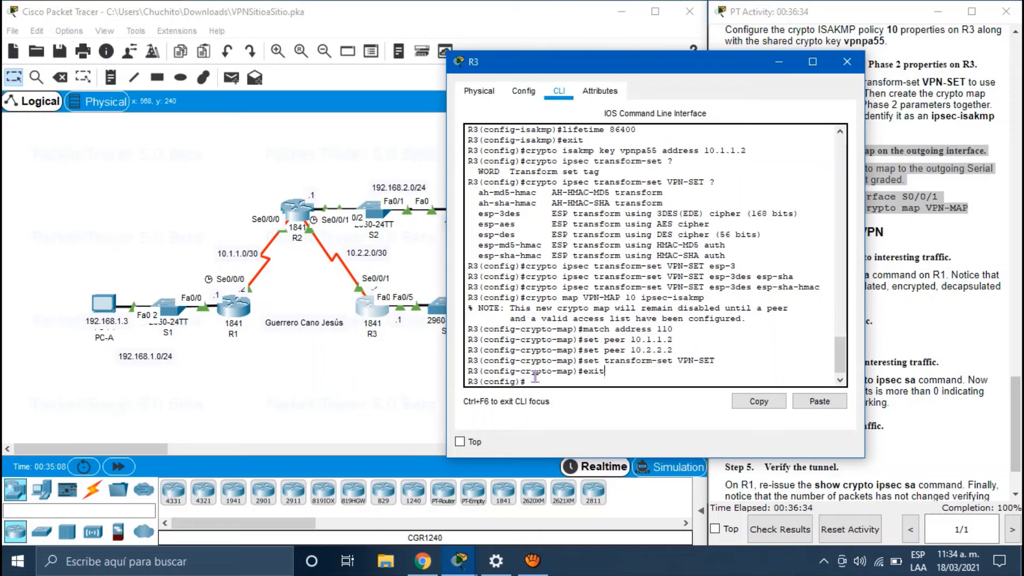
{"action": "left_click", "coordinate": [535, 382]}
{"action": "type", "text": "interface s0/0"}
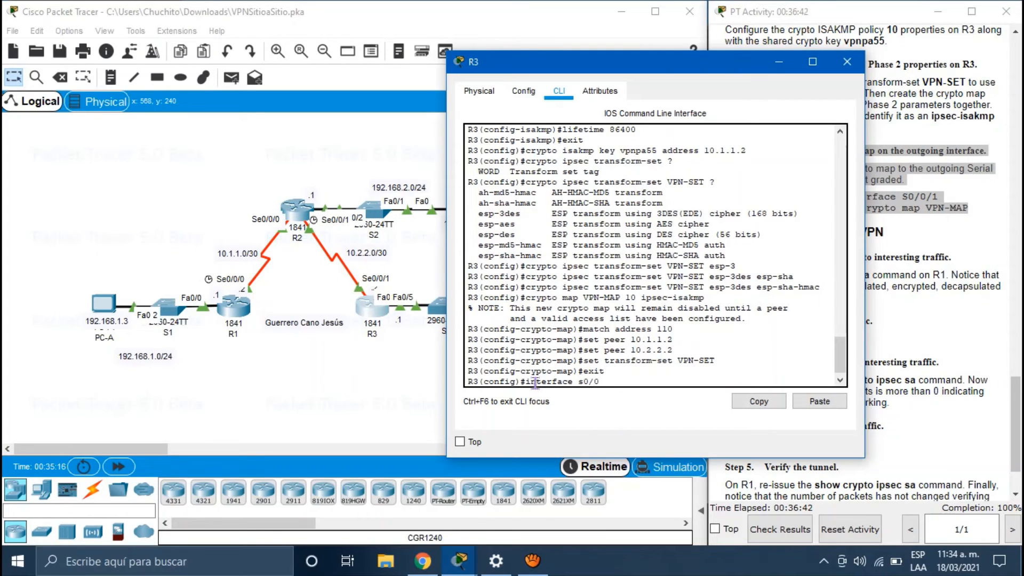
{"action": "type", "text": "/1"}
{"action": "key", "text": "Return"}
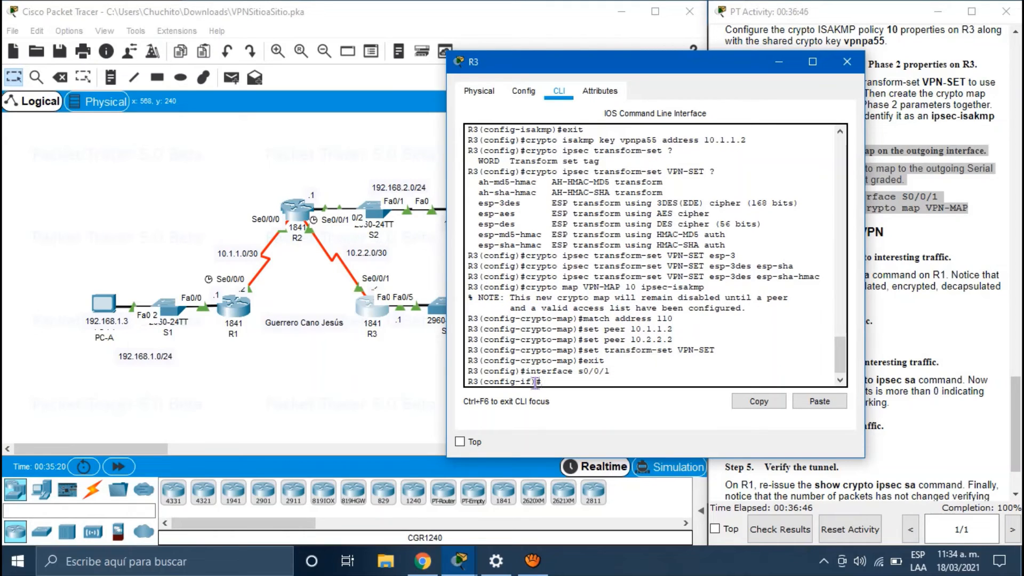
{"action": "type", "text": "crypto map"}
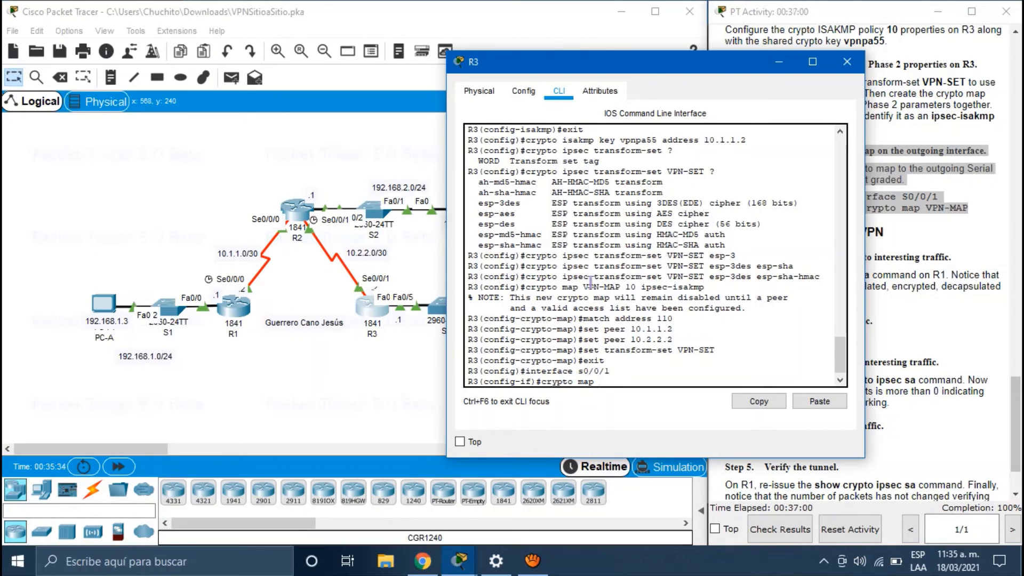
{"action": "left_click_drag", "start_coordinate": [586, 287], "coordinate": [598, 287]}
{"action": "left_click", "coordinate": [614, 381]}
{"action": "type", "text": "VPN-MAP"}
{"action": "key", "text": "Return"}
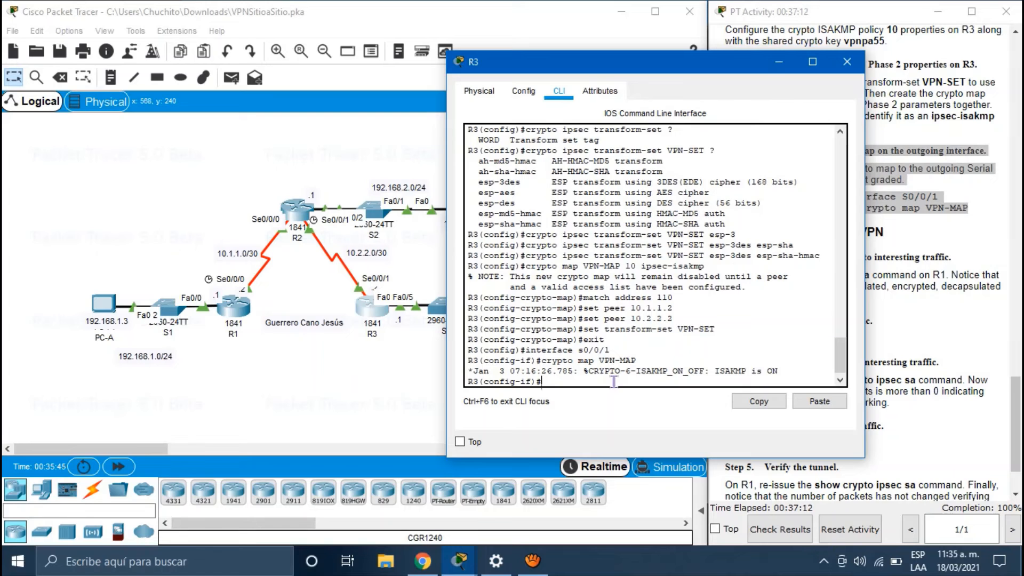
{"action": "left_click_drag", "start_coordinate": [660, 64], "coordinate": [459, 85]}
{"action": "scroll", "coordinate": [873, 359], "scroll_direction": "down", "scroll_amount": 1}
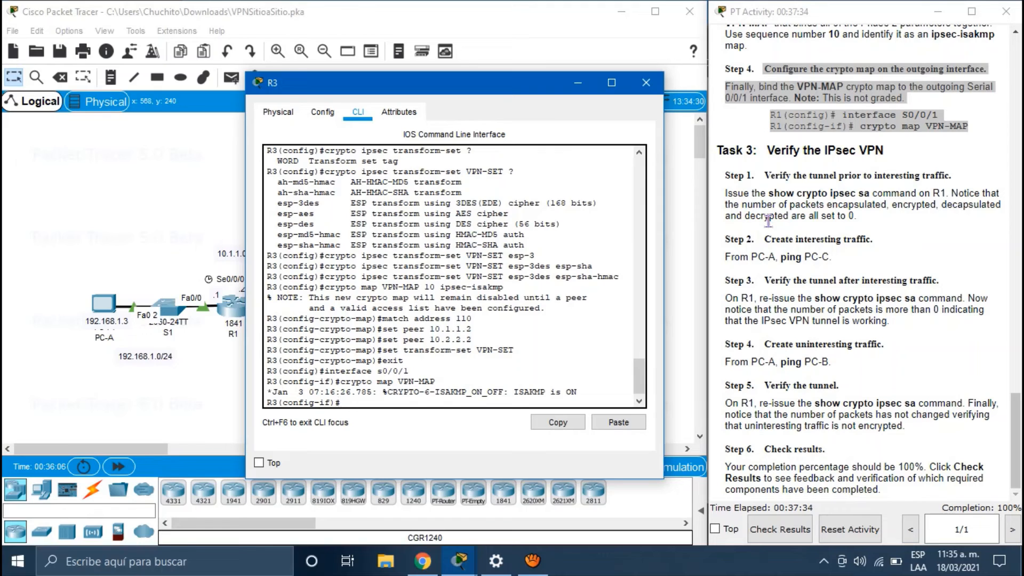
{"action": "left_click", "coordinate": [772, 194]}
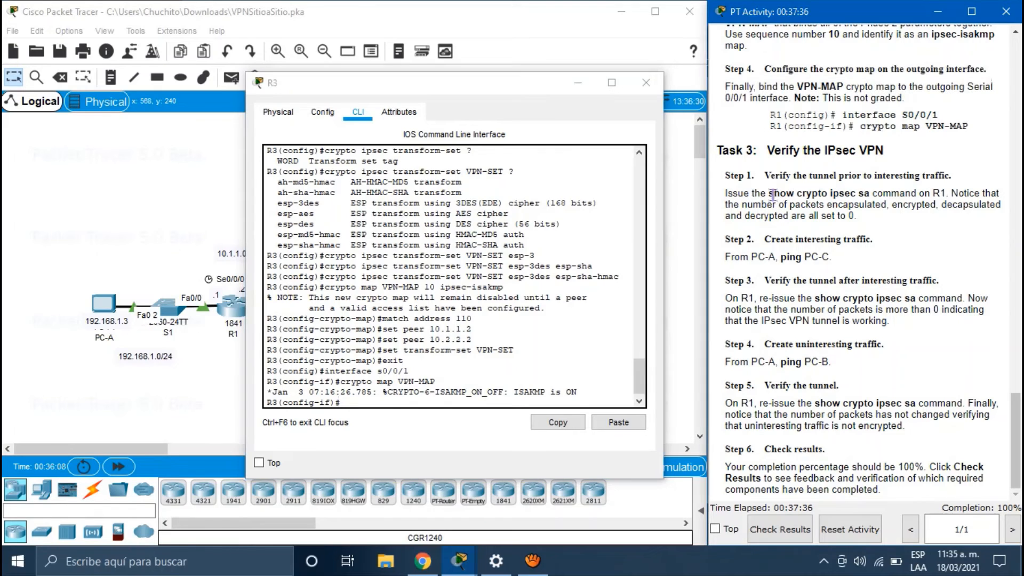
{"action": "left_click_drag", "start_coordinate": [773, 194], "coordinate": [876, 189]}
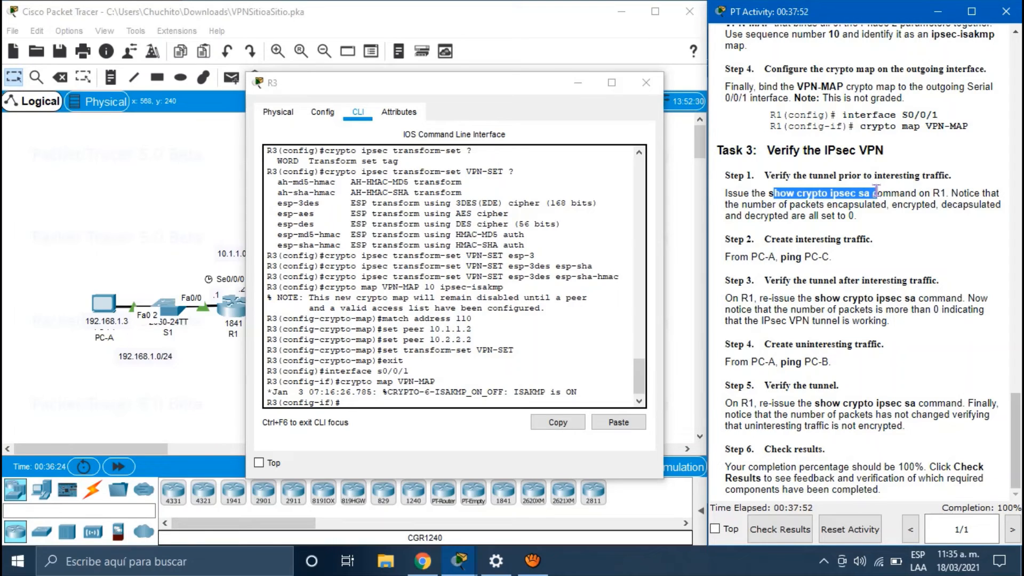
{"action": "left_click", "coordinate": [858, 215]}
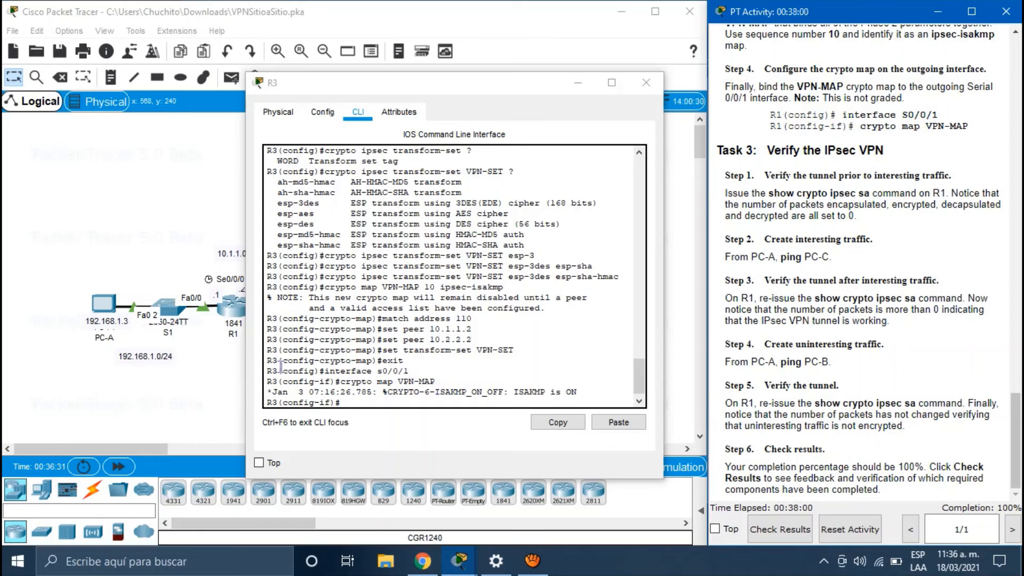
Step: Log in to R1's console and enter privileged mode with enable
{"action": "left_click", "coordinate": [231, 314]}
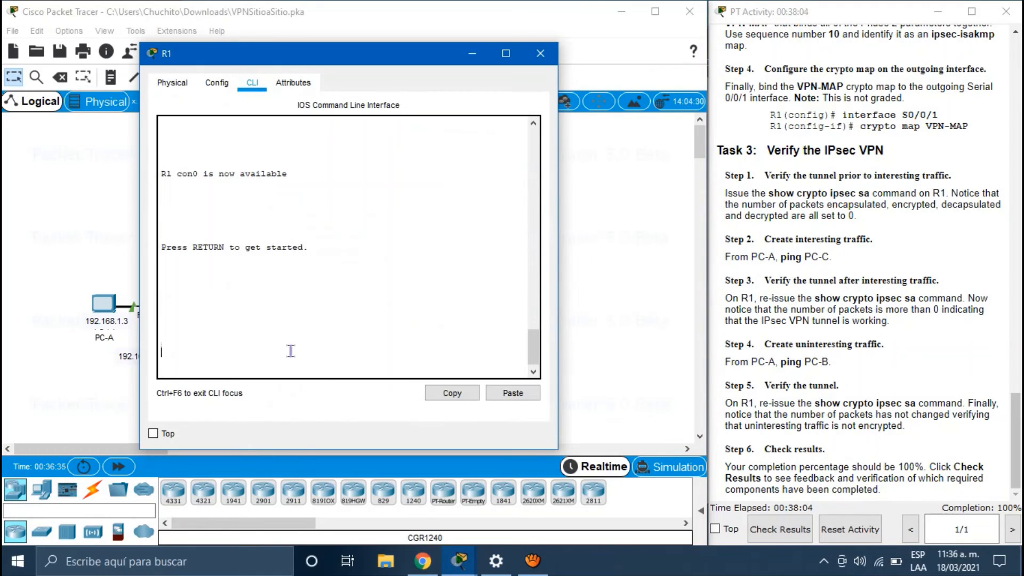
{"action": "key", "text": "Return"}
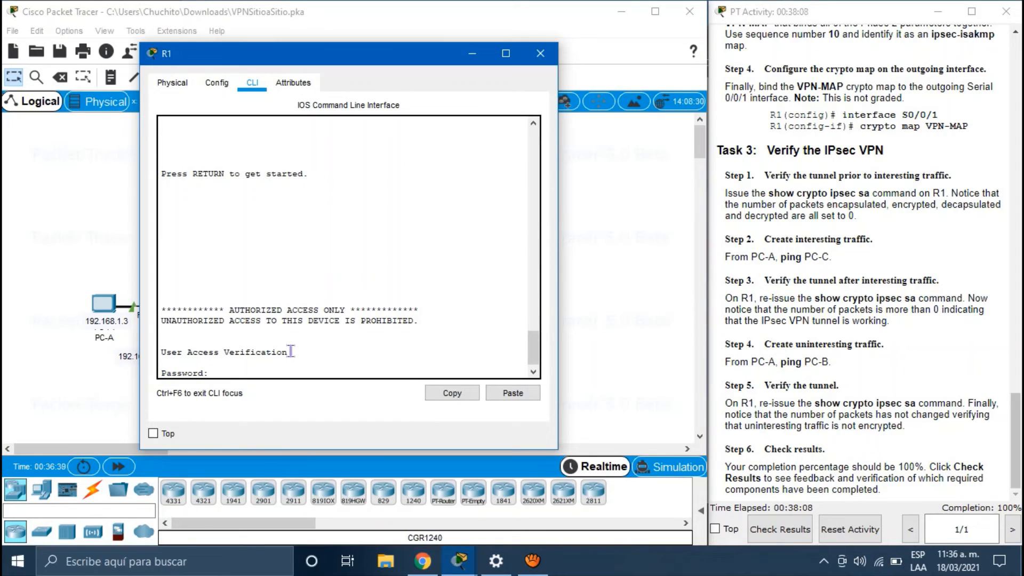
{"action": "key", "text": "Return"}
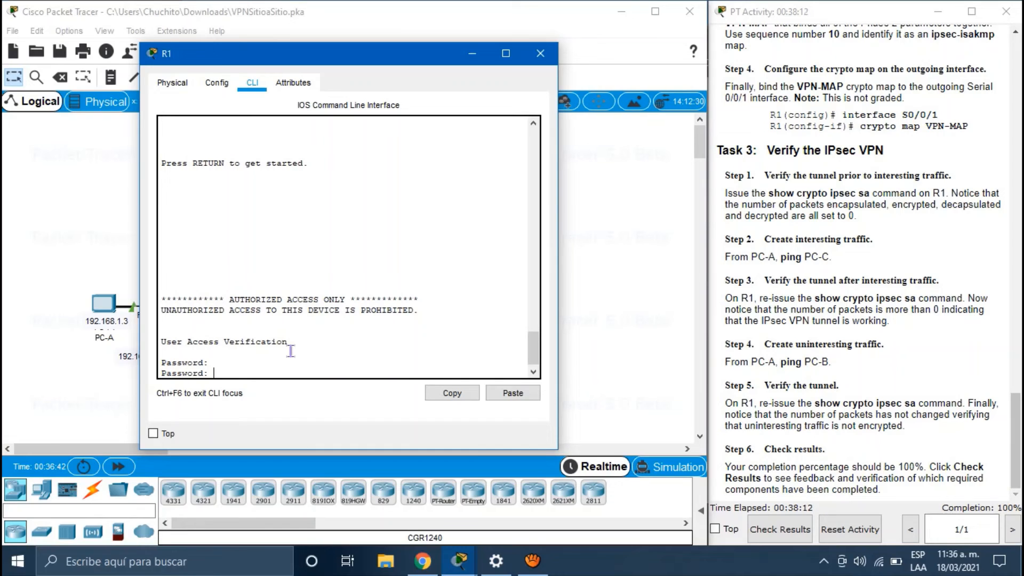
{"action": "key", "text": "Return"}
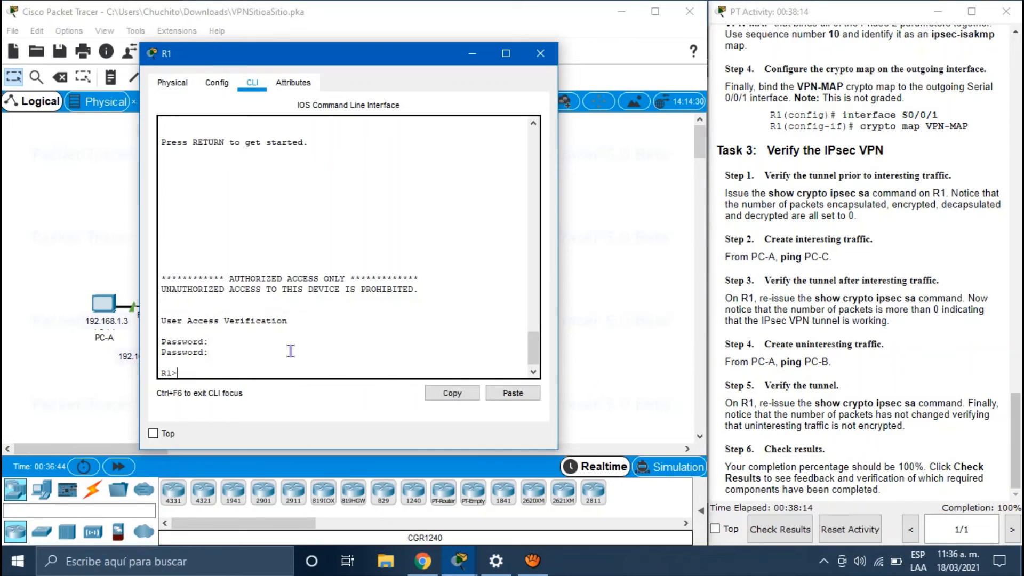
{"action": "type", "text": "4"}
{"action": "type", "text": "enable"}
{"action": "key", "text": "Return"}
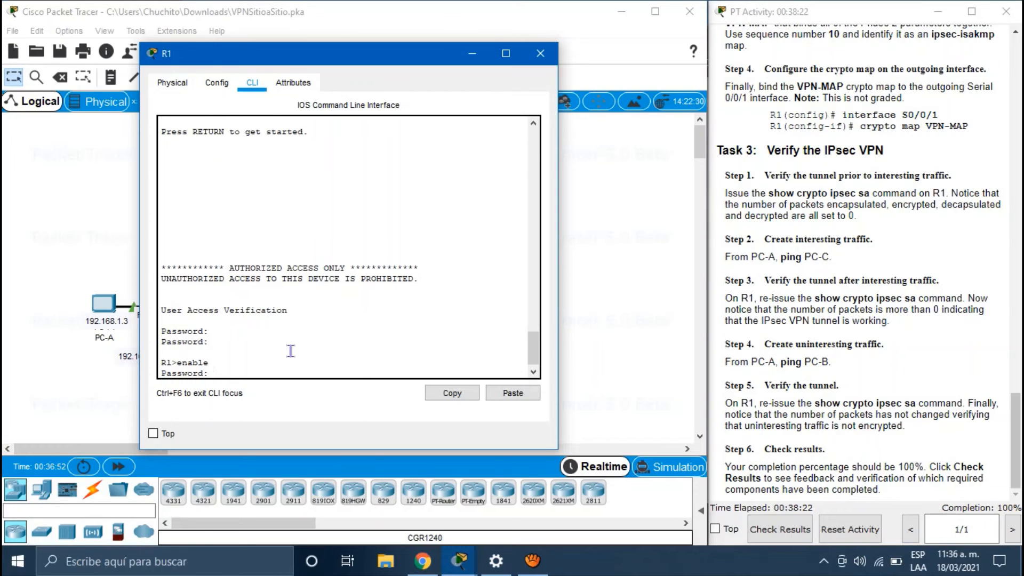
{"action": "key", "text": "Return"}
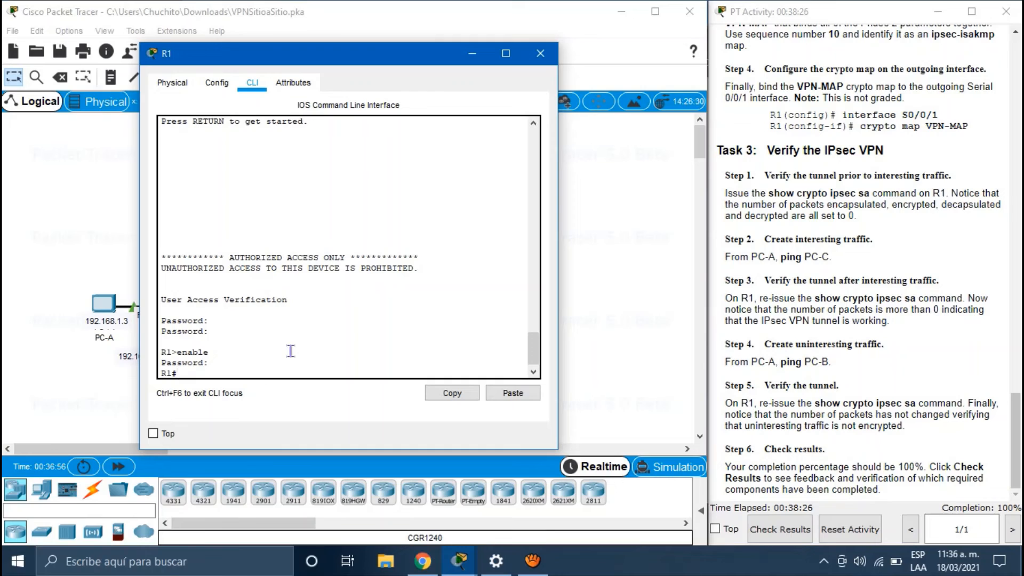
Step: Run show crypto ipsec sa on R1 and highlight the zero encaps/decaps counters
{"action": "type", "text": "show crypto ipsec sa"}
{"action": "key", "text": "Return"}
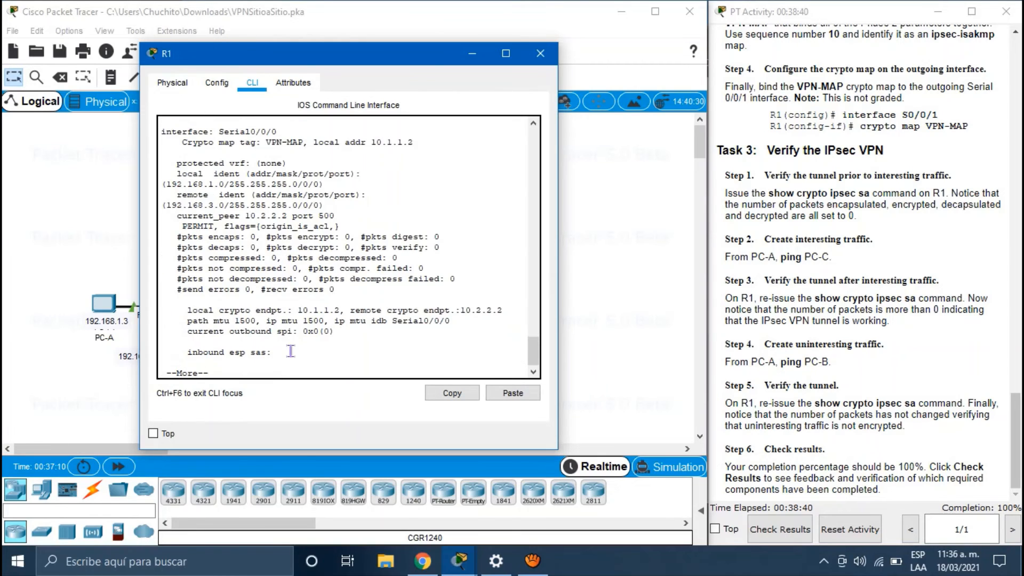
{"action": "key", "text": "space"}
{"action": "key", "text": "space"}
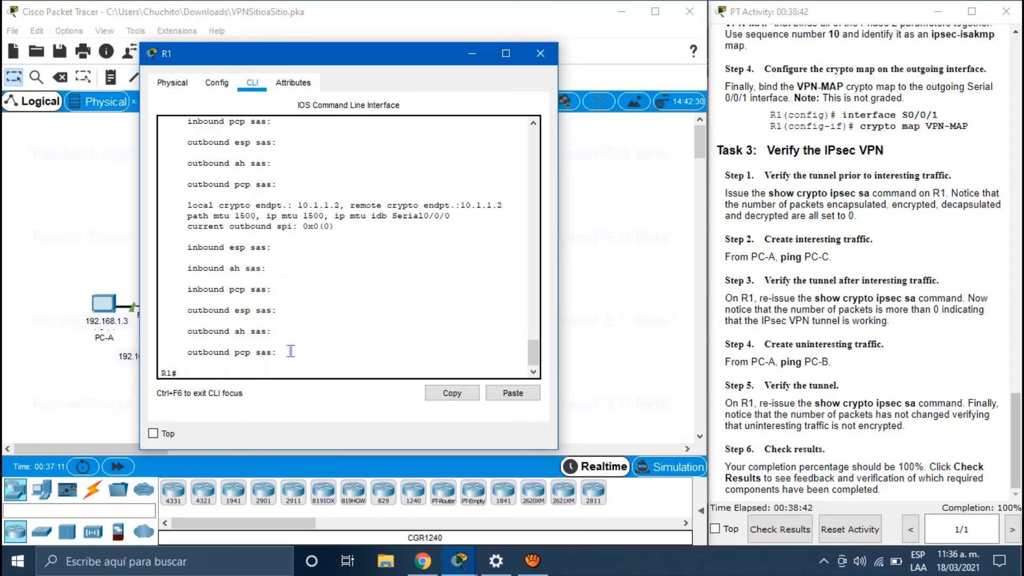
{"action": "scroll", "coordinate": [327, 293], "scroll_direction": "up", "scroll_amount": 9}
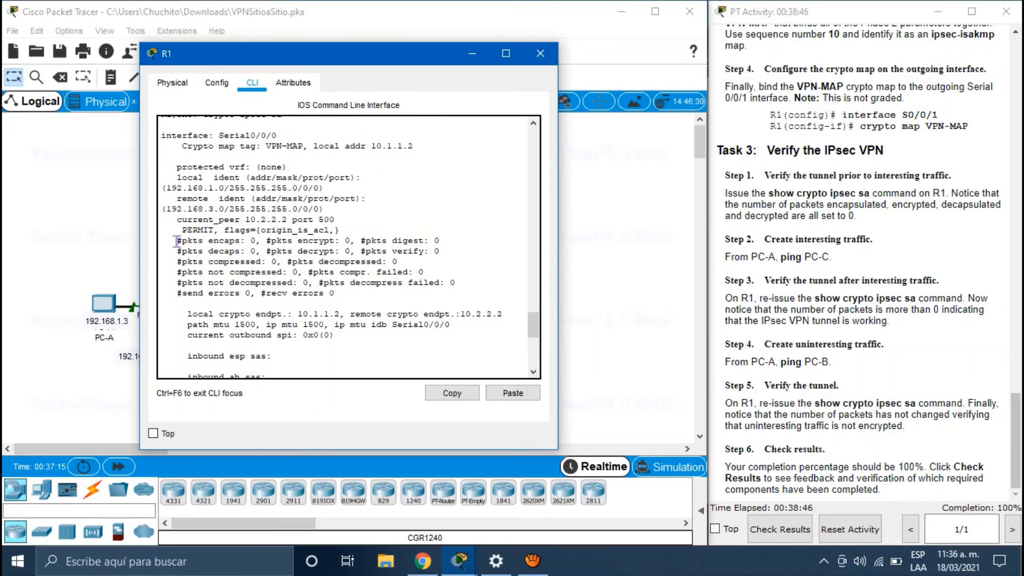
{"action": "left_click_drag", "start_coordinate": [176, 240], "coordinate": [441, 254]}
{"action": "scroll", "coordinate": [440, 254], "scroll_direction": "up", "scroll_amount": 3}
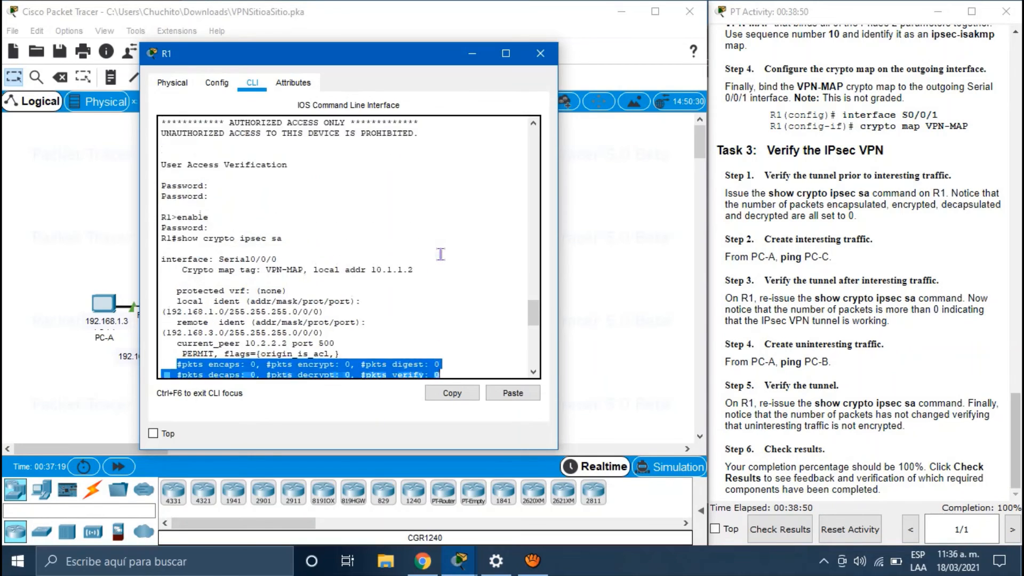
{"action": "scroll", "coordinate": [440, 253], "scroll_direction": "down", "scroll_amount": 2}
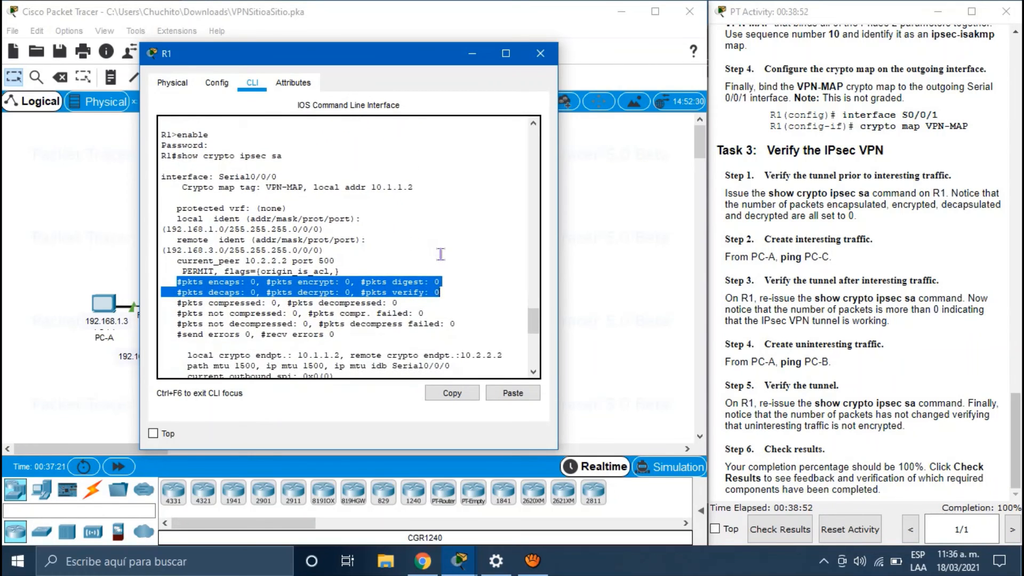
{"action": "scroll", "coordinate": [440, 254], "scroll_direction": "down", "scroll_amount": 2}
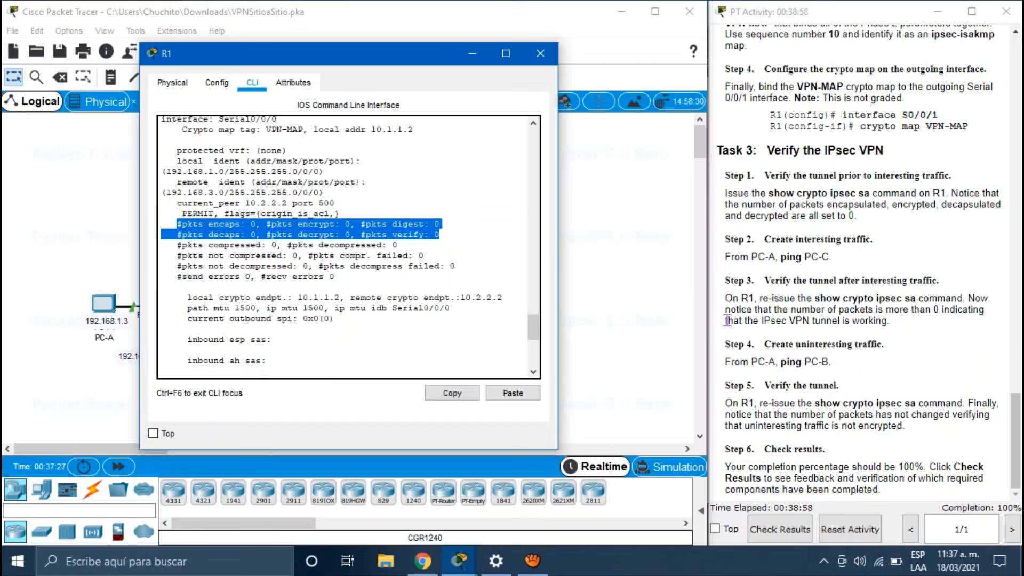
{"action": "left_click_drag", "start_coordinate": [834, 265], "coordinate": [766, 241]}
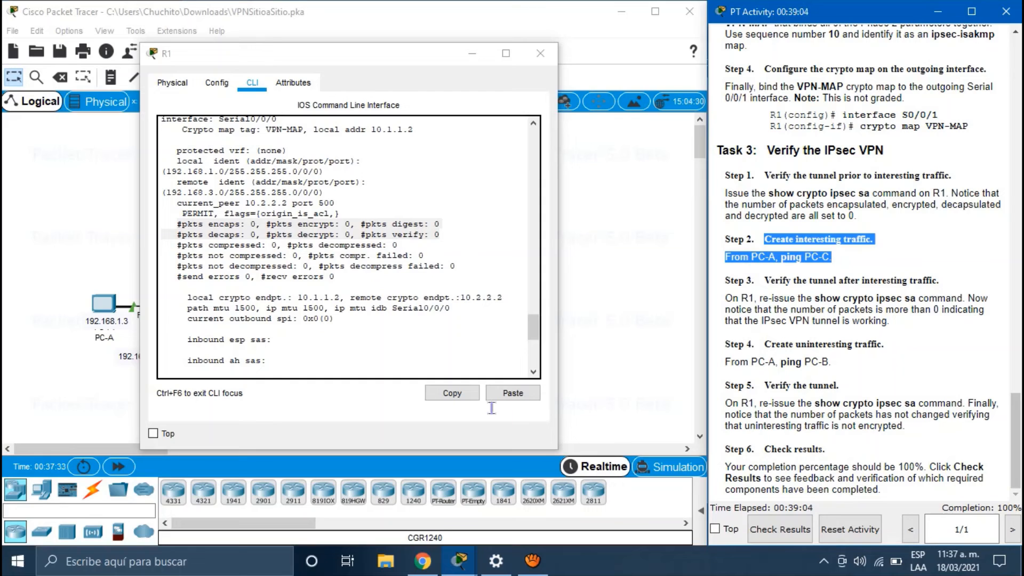
Step: Re-run ping 192.168.3.3 from PC-A's command prompt and mark Step 3 in the instructions
{"action": "left_click", "coordinate": [82, 392]}
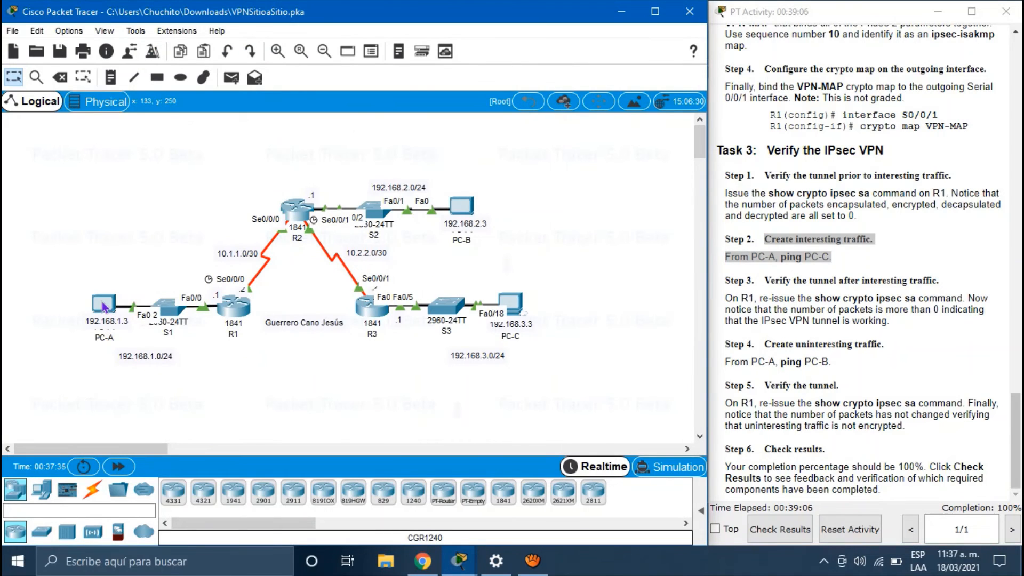
{"action": "left_click", "coordinate": [103, 303]}
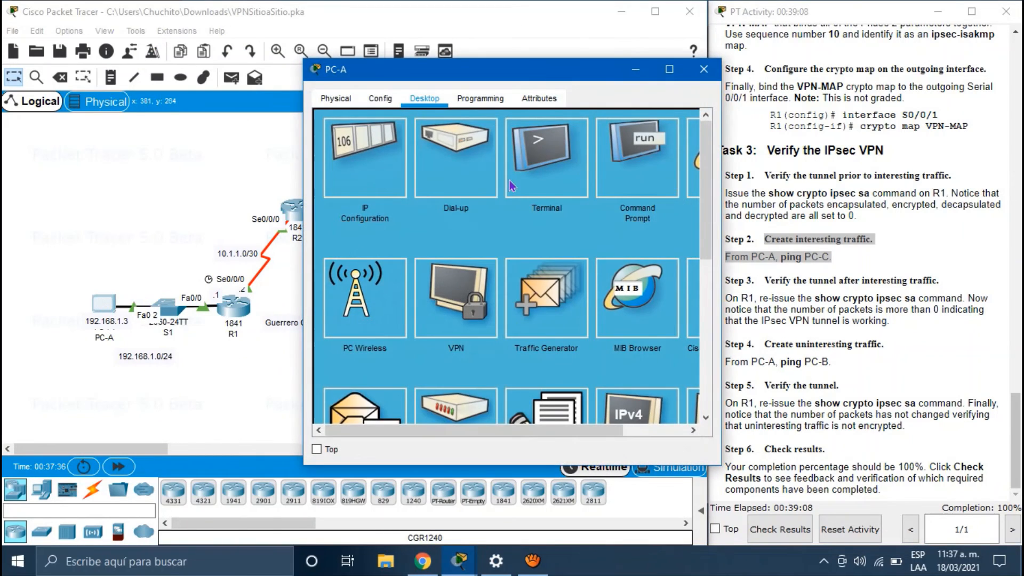
{"action": "left_click", "coordinate": [622, 162]}
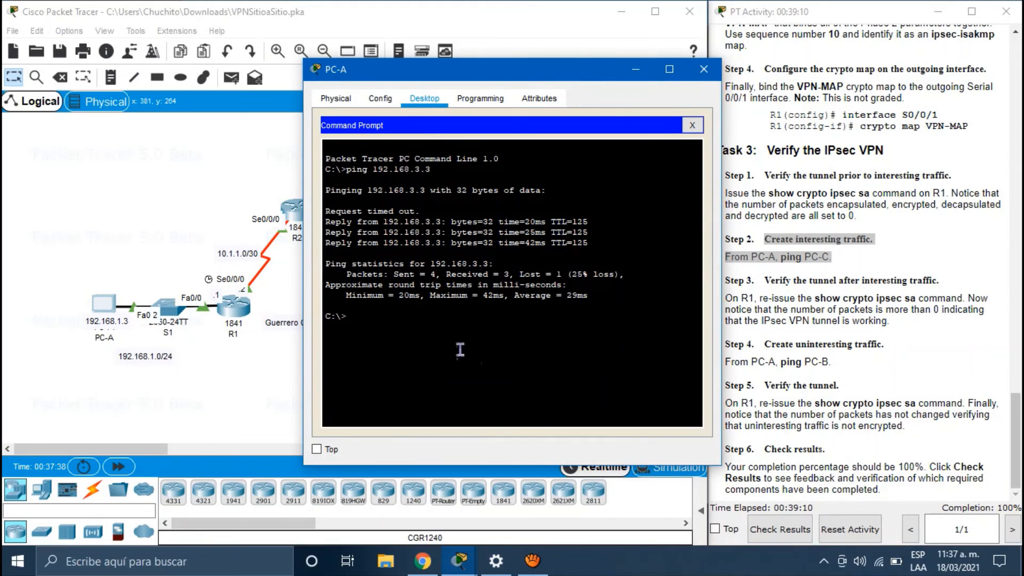
{"action": "key", "text": "Up"}
{"action": "key", "text": "Return"}
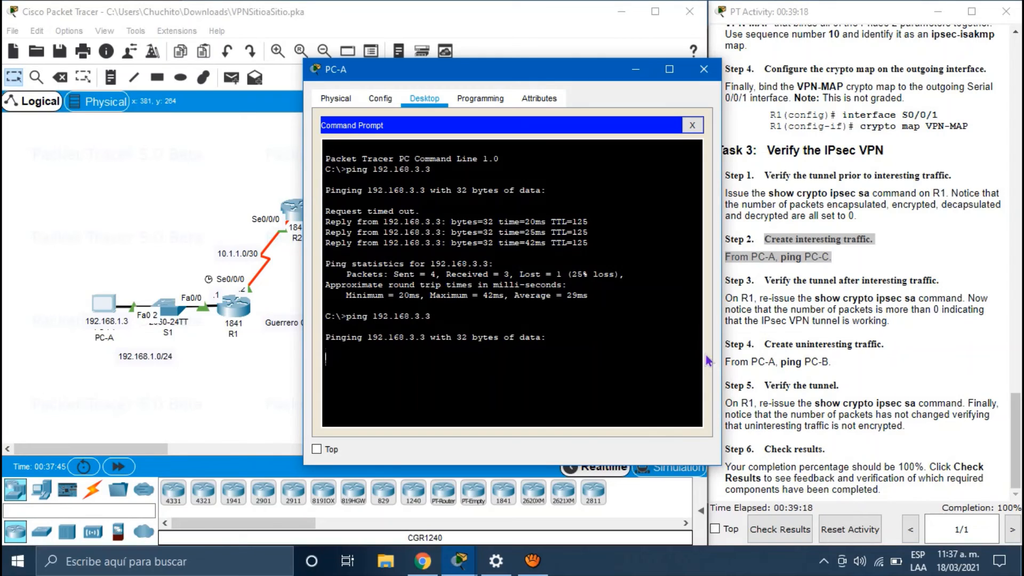
{"action": "left_click", "coordinate": [921, 330]}
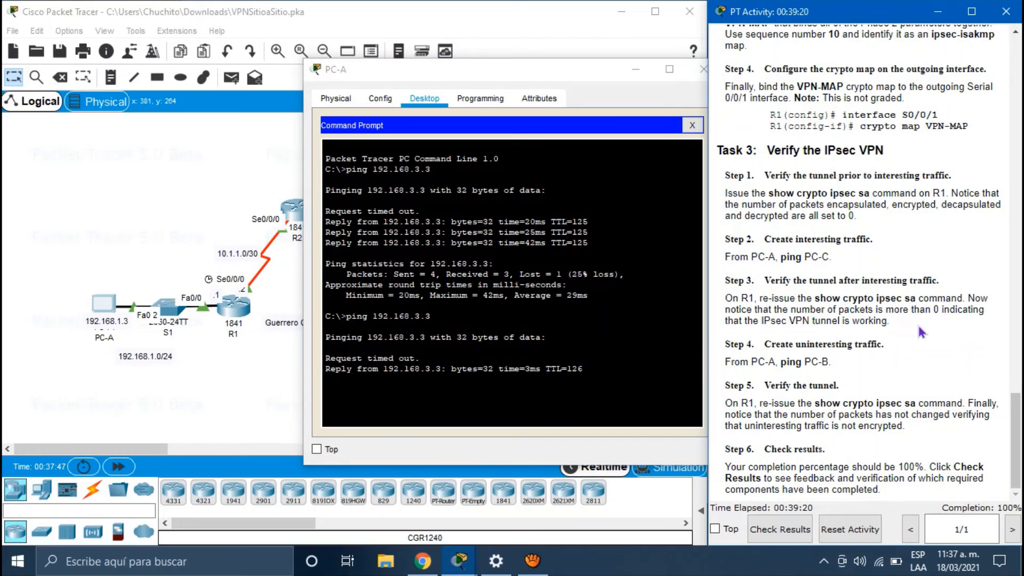
{"action": "left_click_drag", "start_coordinate": [921, 331], "coordinate": [766, 281]}
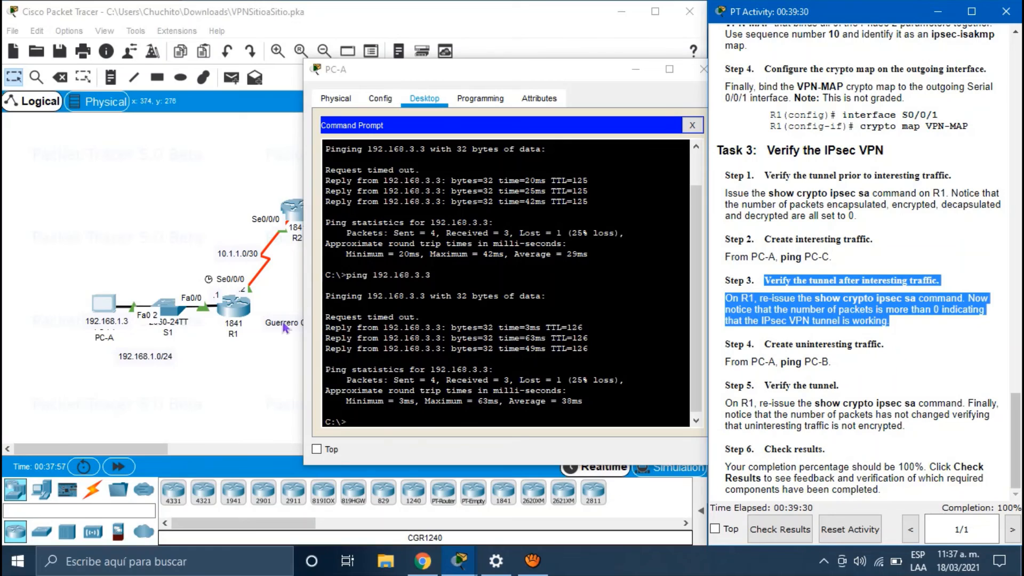
{"action": "left_click", "coordinate": [265, 373]}
Step: Rerun show crypto ipsec sa on R1 and highlight the 3-packet encaps/decaps counters
{"action": "left_click", "coordinate": [232, 306]}
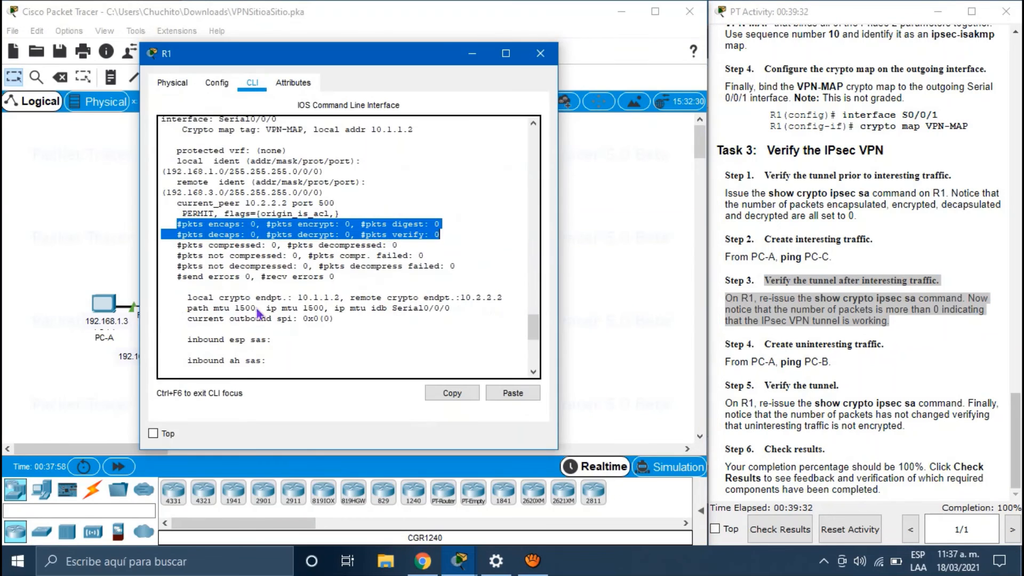
{"action": "left_click", "coordinate": [258, 362]}
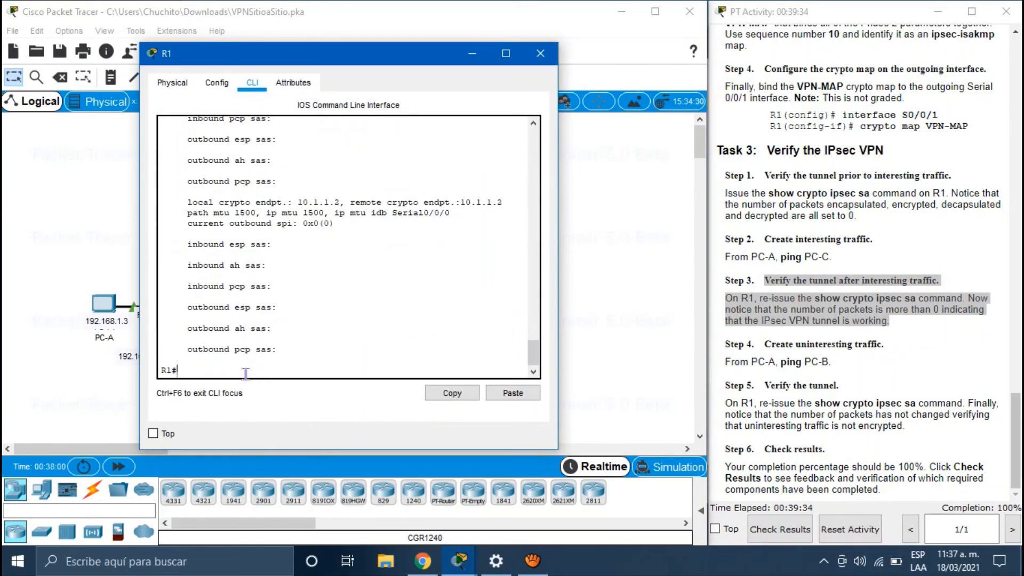
{"action": "type", "text": "show crypto ipsec sa"}
{"action": "key", "text": "Return"}
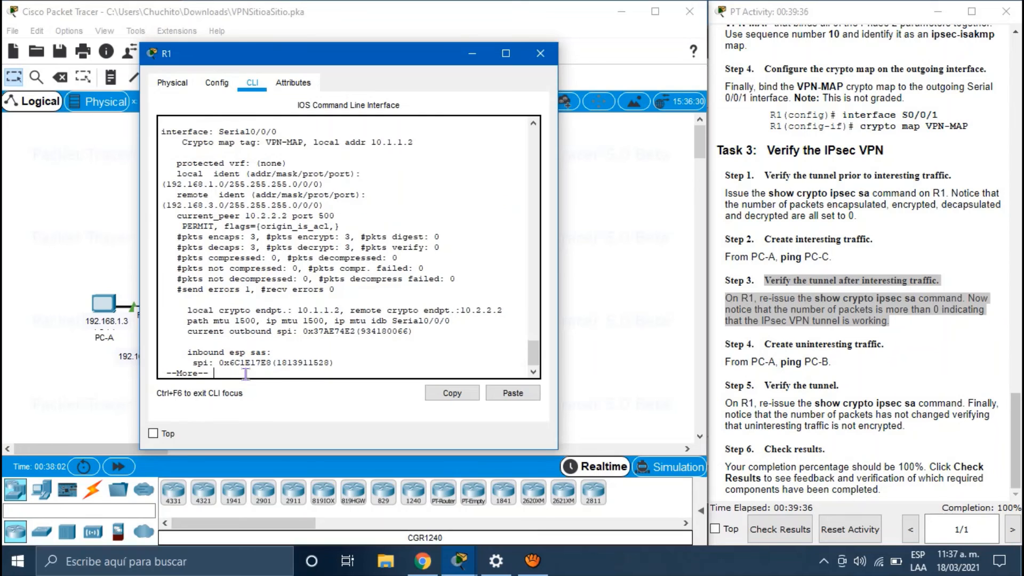
{"action": "key", "text": "space"}
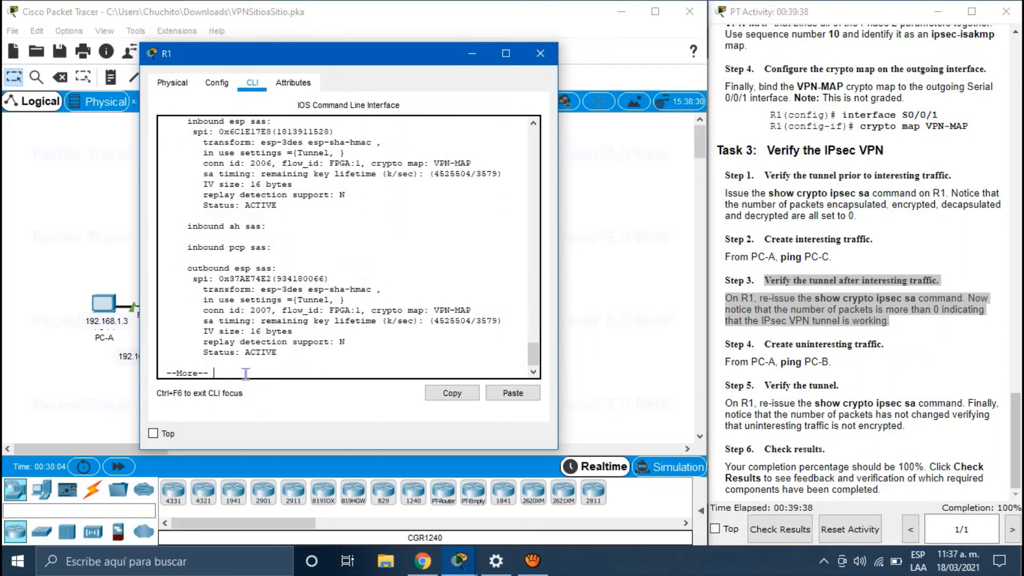
{"action": "key", "text": "space"}
{"action": "scroll", "coordinate": [261, 294], "scroll_direction": "up", "scroll_amount": 10}
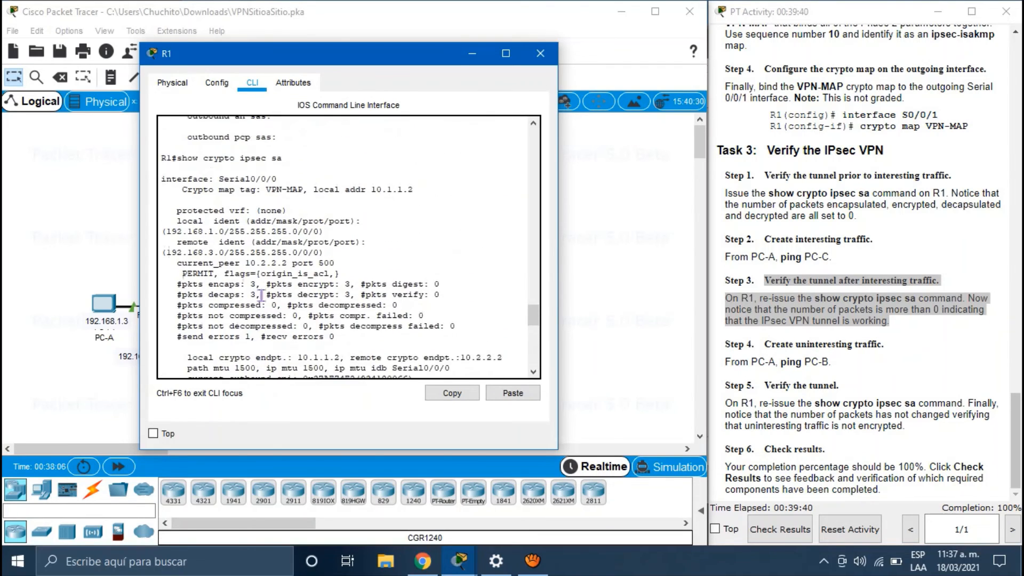
{"action": "left_click", "coordinate": [448, 296]}
{"action": "left_click", "coordinate": [165, 284], "text": "shift"}
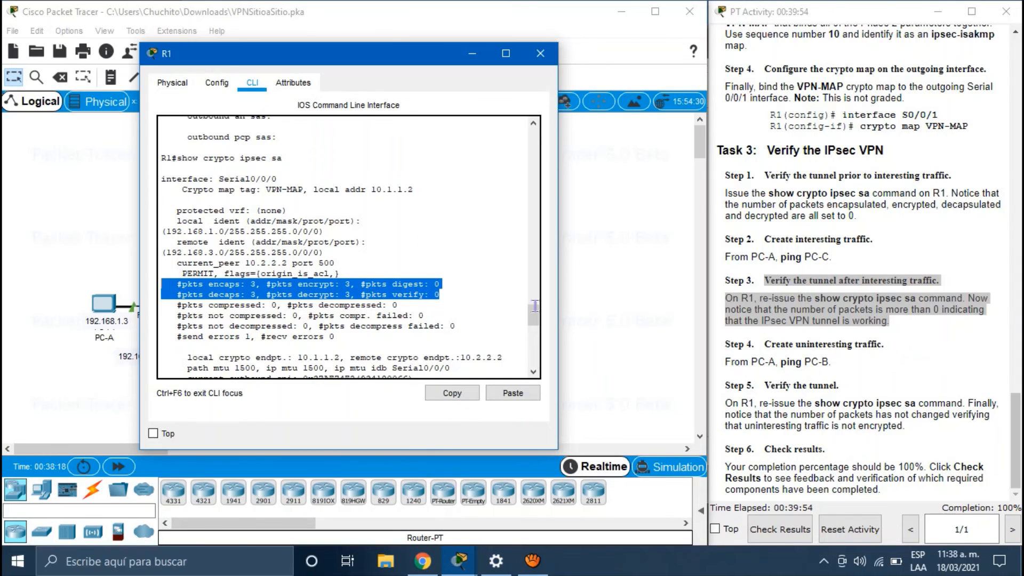
{"action": "left_click", "coordinate": [589, 309]}
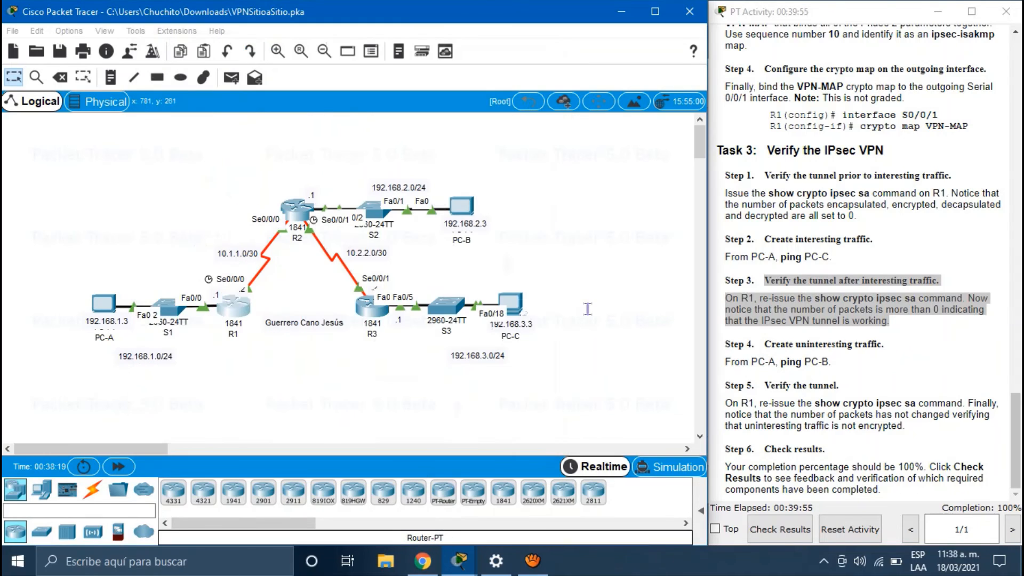
Step: Review PC-A's earlier ping replies and mark the PC-A to PC-B ping step
{"action": "left_click", "coordinate": [101, 305]}
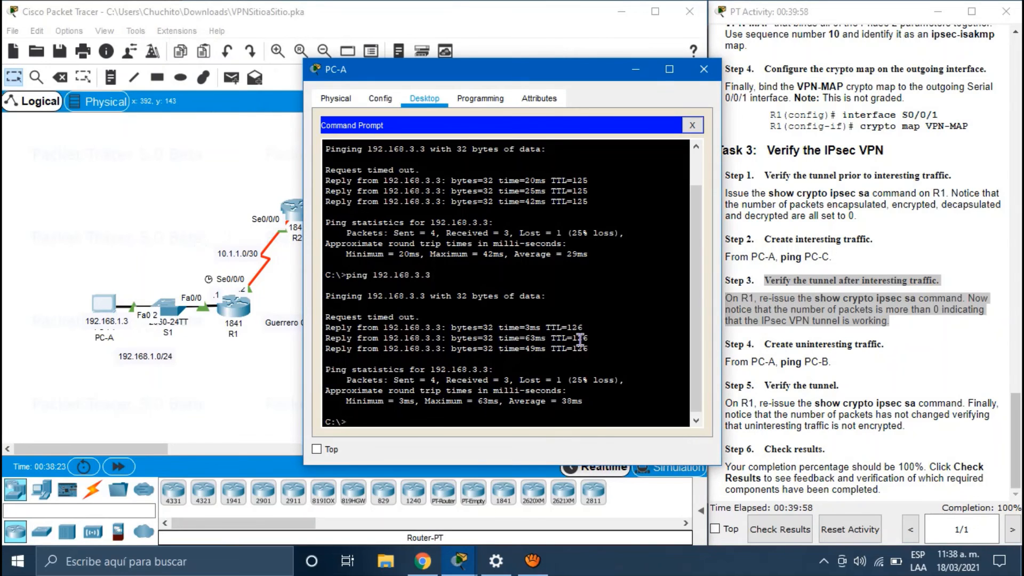
{"action": "left_click_drag", "start_coordinate": [592, 345], "coordinate": [322, 330]}
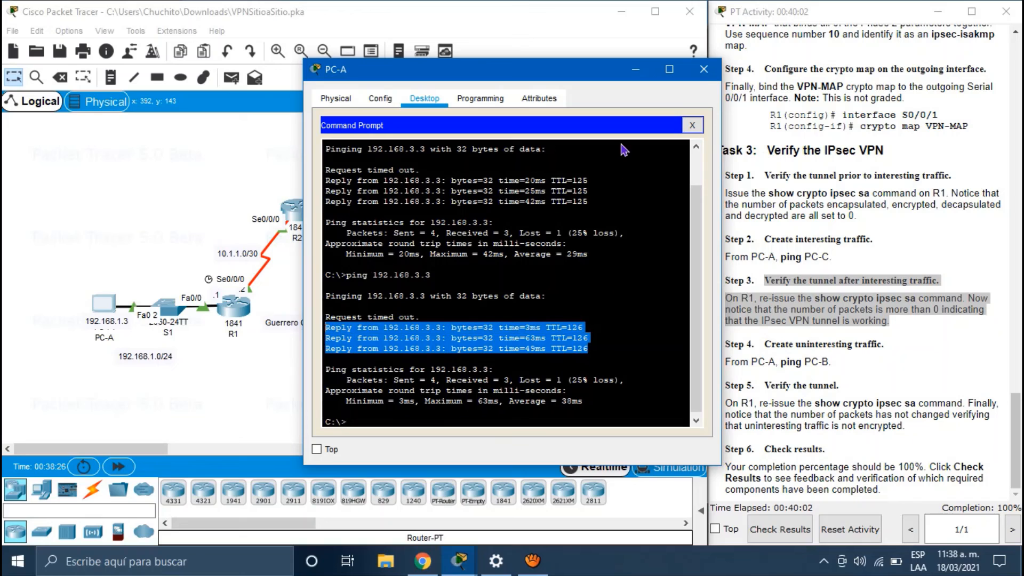
{"action": "left_click", "coordinate": [230, 399]}
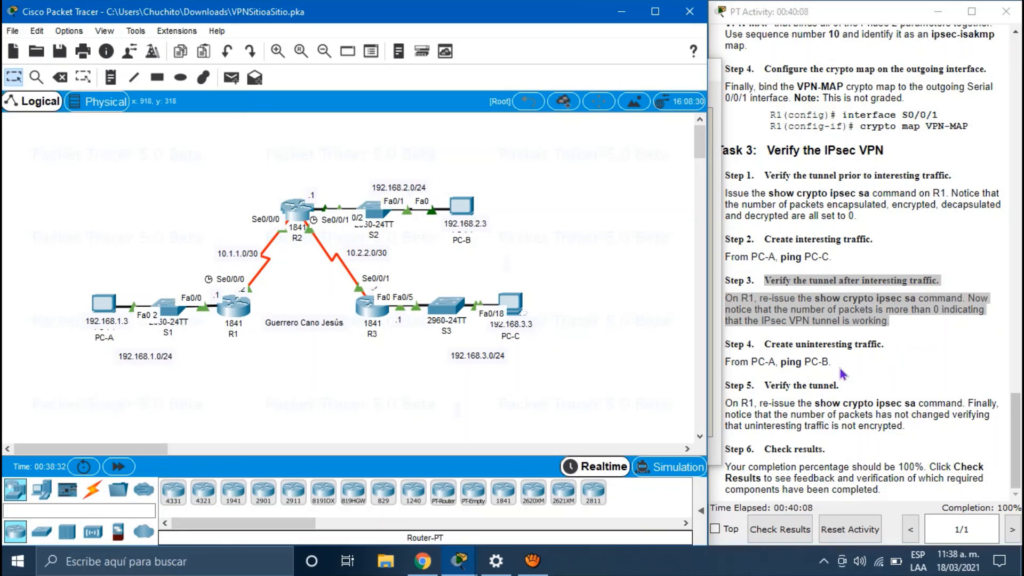
{"action": "left_click", "coordinate": [836, 366]}
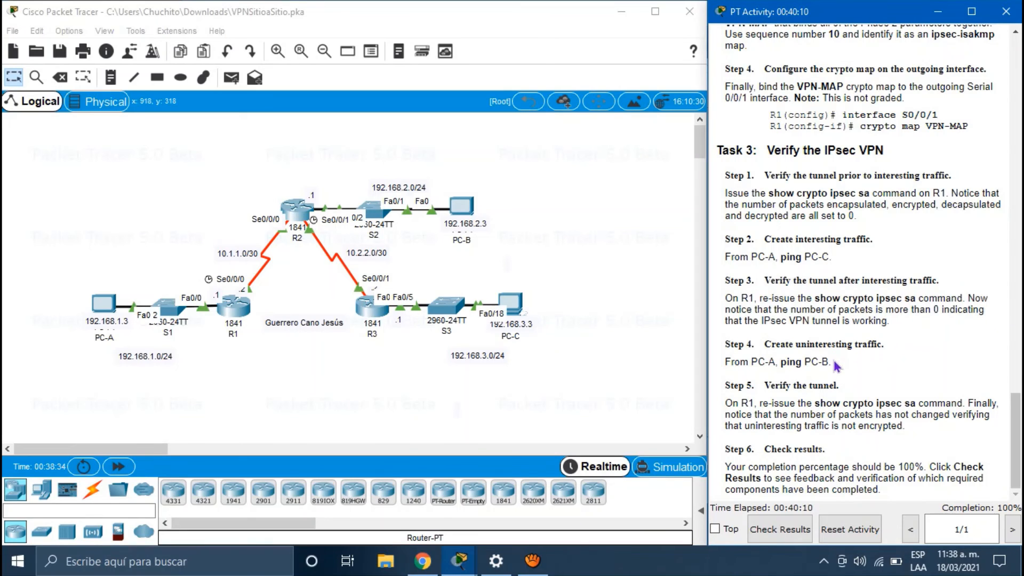
{"action": "left_click", "coordinate": [725, 366], "text": "shift"}
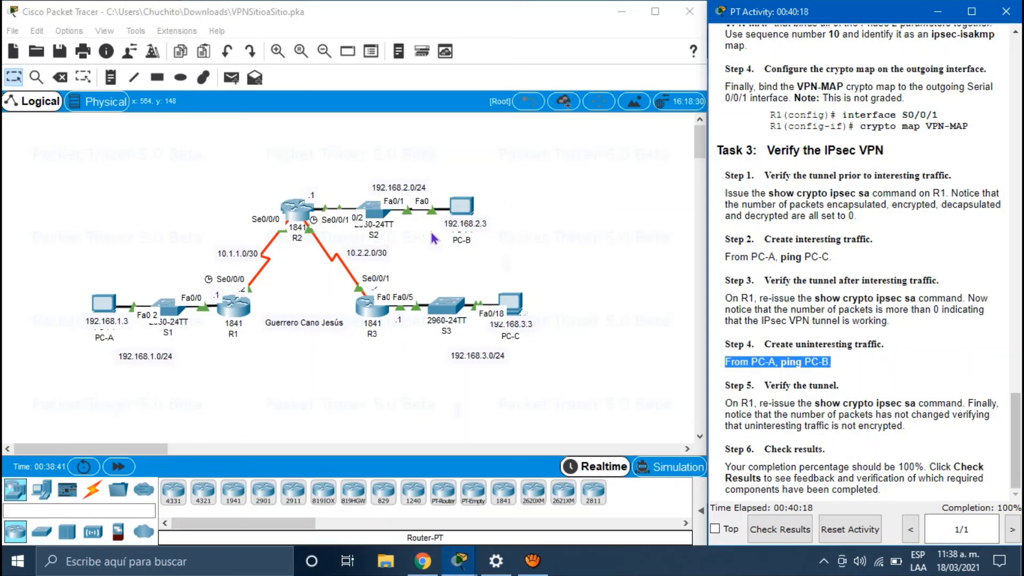
Step: Ping PC-B at 192.168.2.3 from PC-A, getting 3 of 4 replies
{"action": "left_click", "coordinate": [106, 305]}
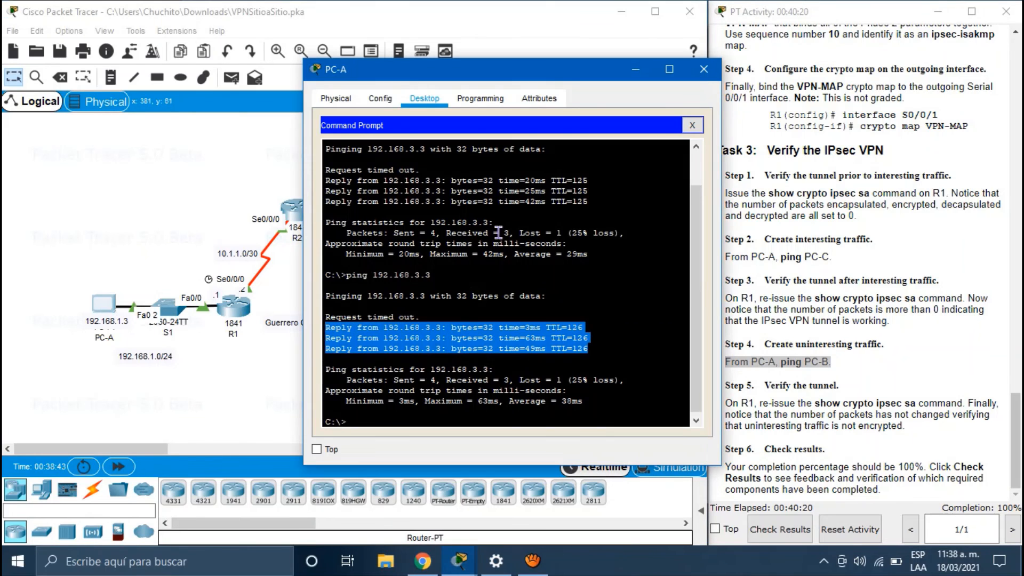
{"action": "left_click", "coordinate": [413, 415]}
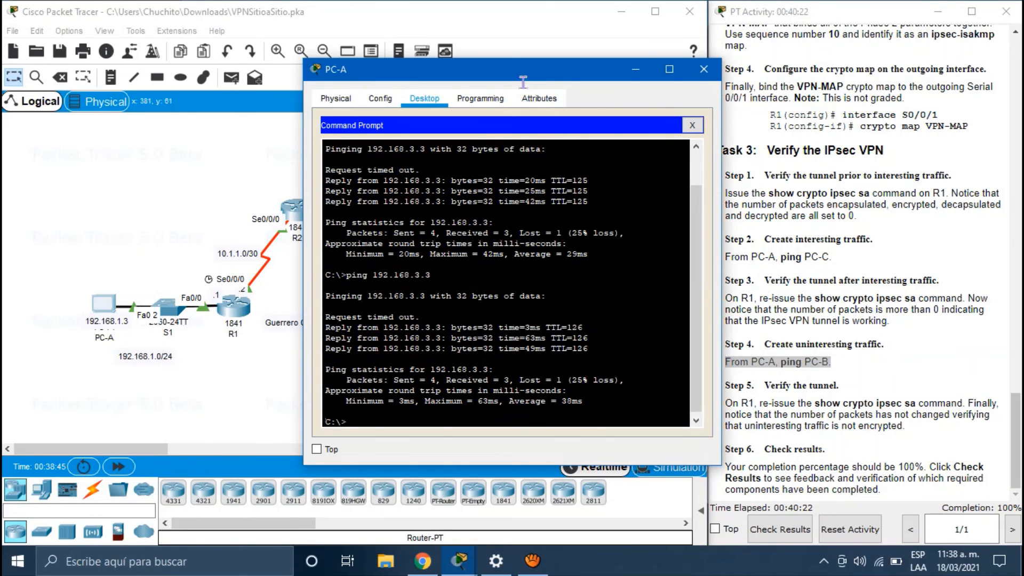
{"action": "left_click_drag", "start_coordinate": [525, 72], "coordinate": [225, 55]}
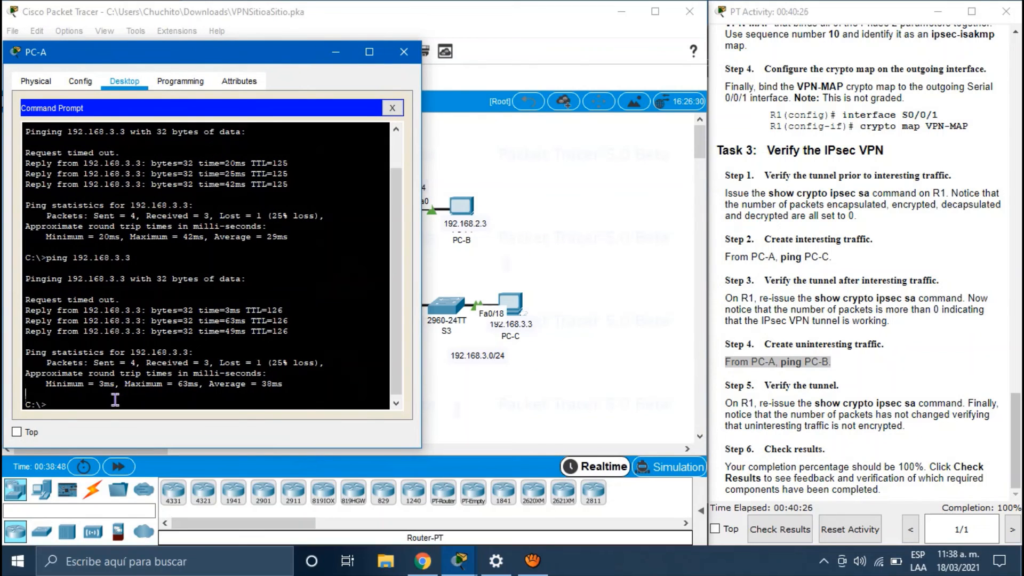
{"action": "type", "text": "ping 192.168.2"}
{"action": "type", "text": ".3"}
{"action": "key", "text": "Return"}
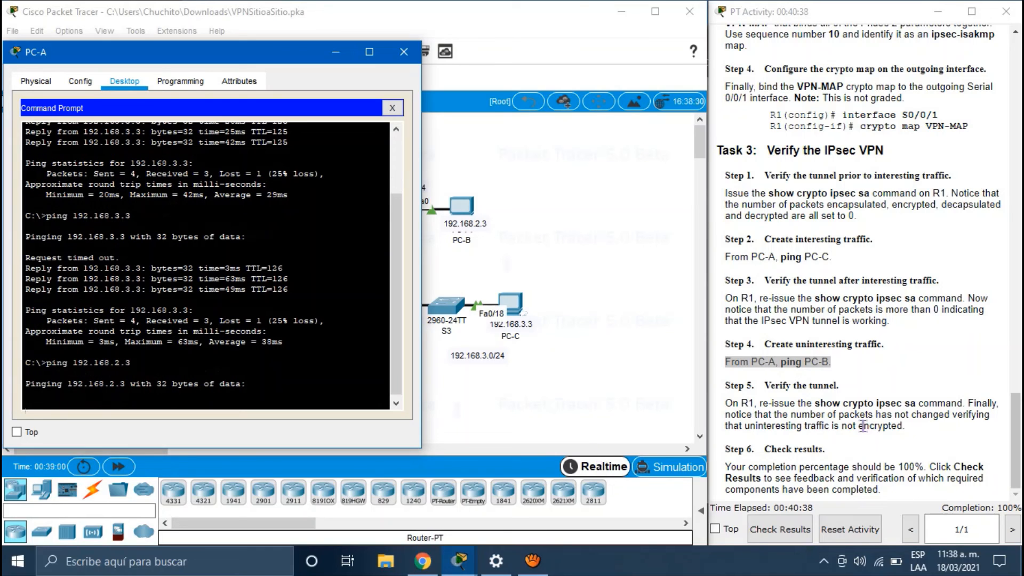
{"action": "left_click_drag", "start_coordinate": [904, 427], "coordinate": [713, 411]}
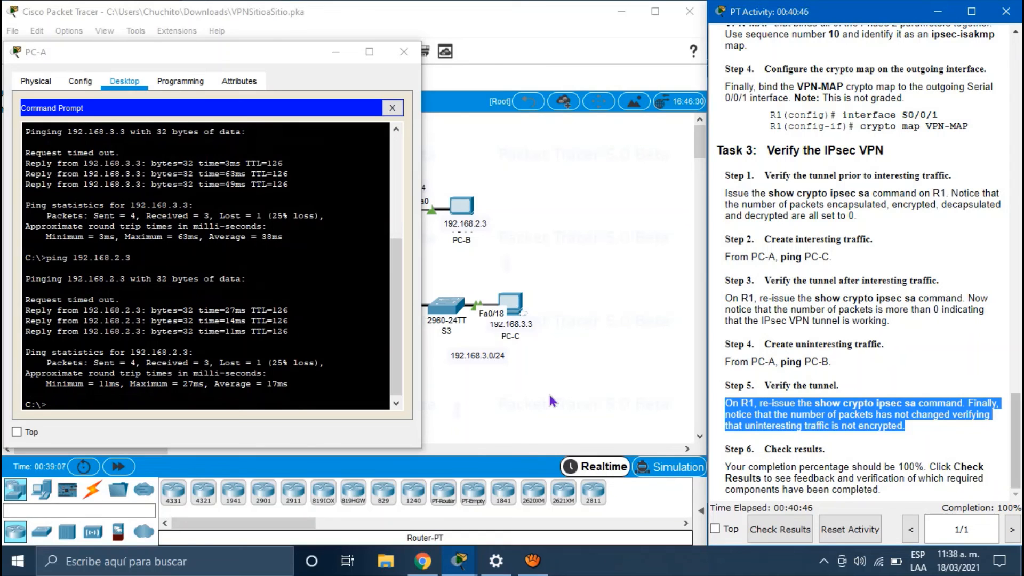
{"action": "left_click", "coordinate": [522, 401]}
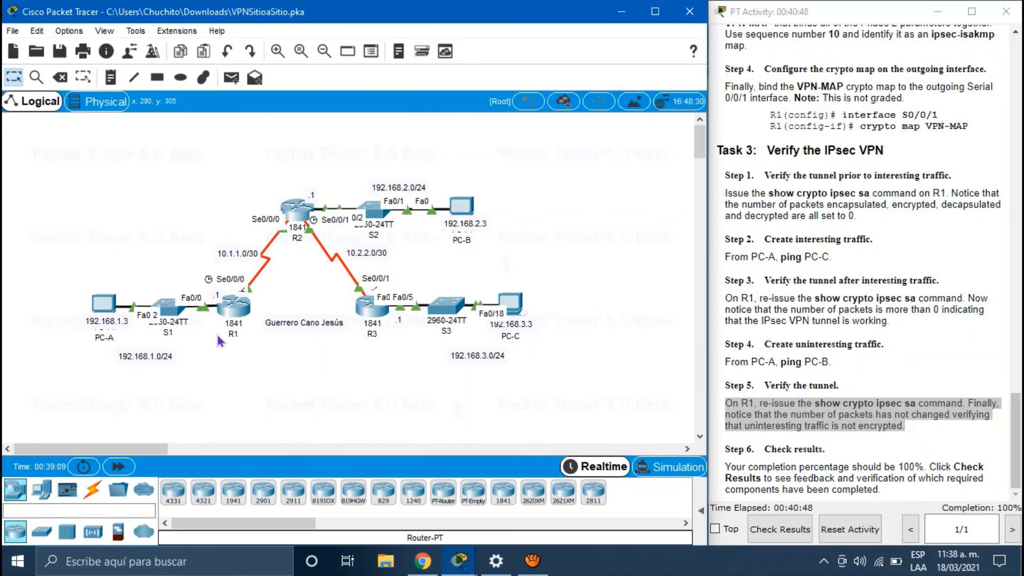
Step: Re-run show crypto ipsec sa on R1 and confirm the encaps/decaps counts remain 3
{"action": "left_click", "coordinate": [234, 305]}
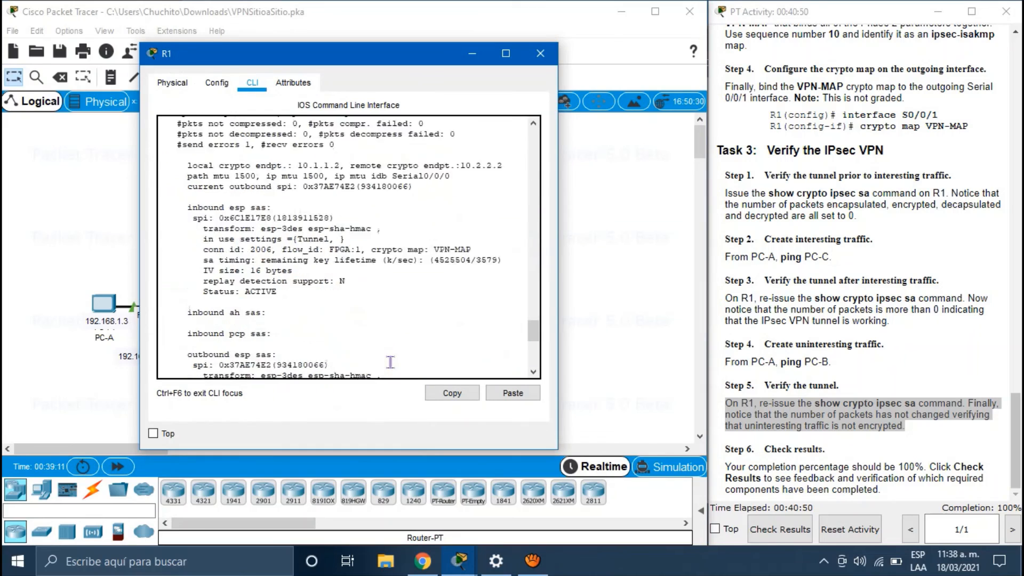
{"action": "scroll", "coordinate": [390, 362], "scroll_direction": "down", "scroll_amount": 5}
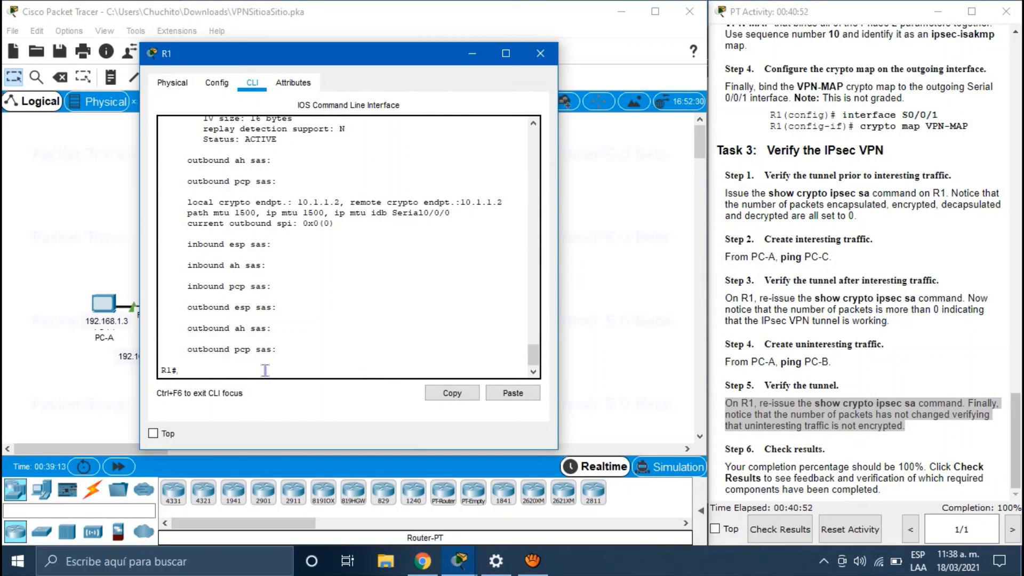
{"action": "key", "text": "Up"}
{"action": "key", "text": "Return"}
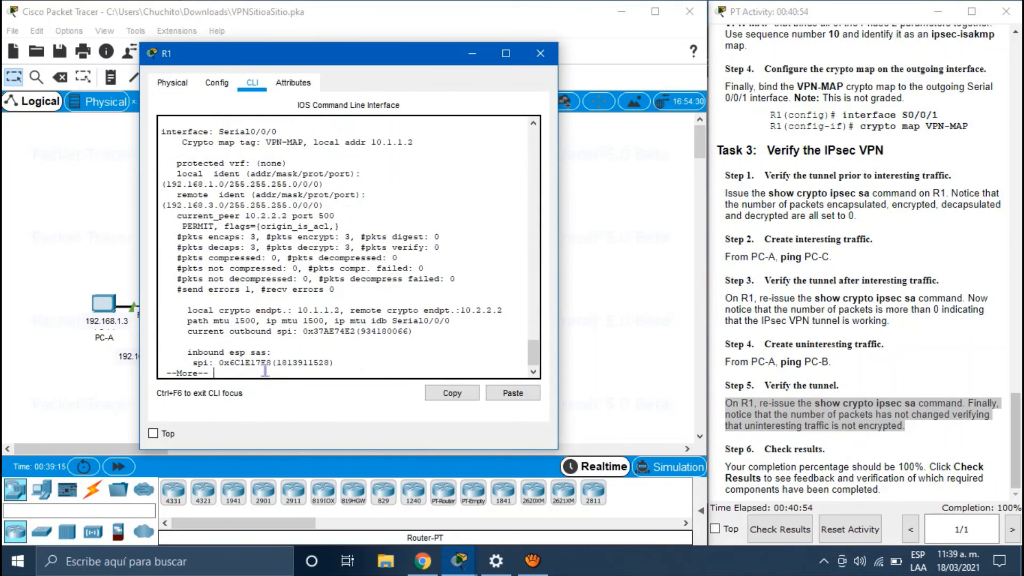
{"action": "key", "text": "space"}
{"action": "key", "text": "space"}
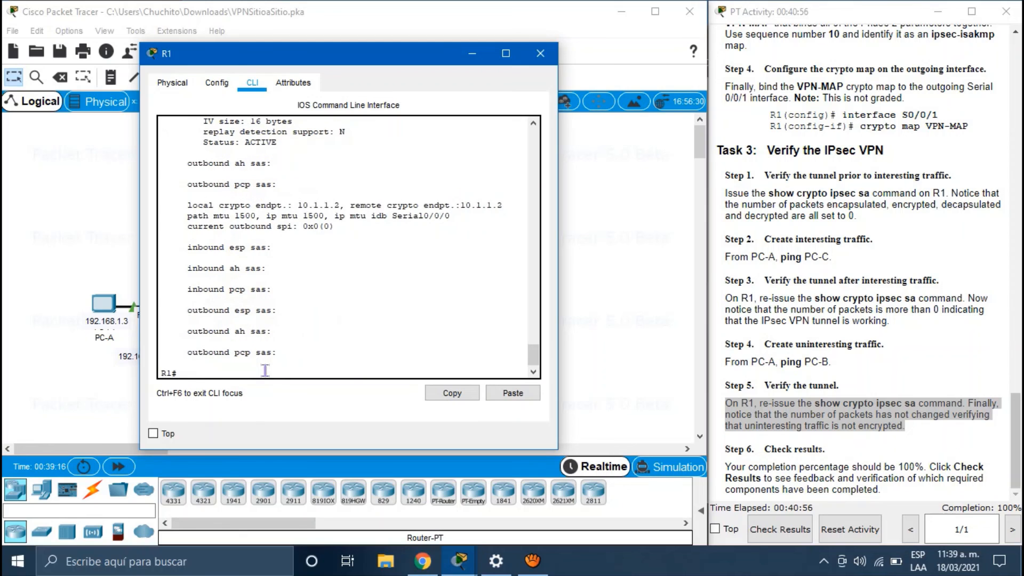
{"action": "scroll", "coordinate": [265, 370], "scroll_direction": "up", "scroll_amount": 6}
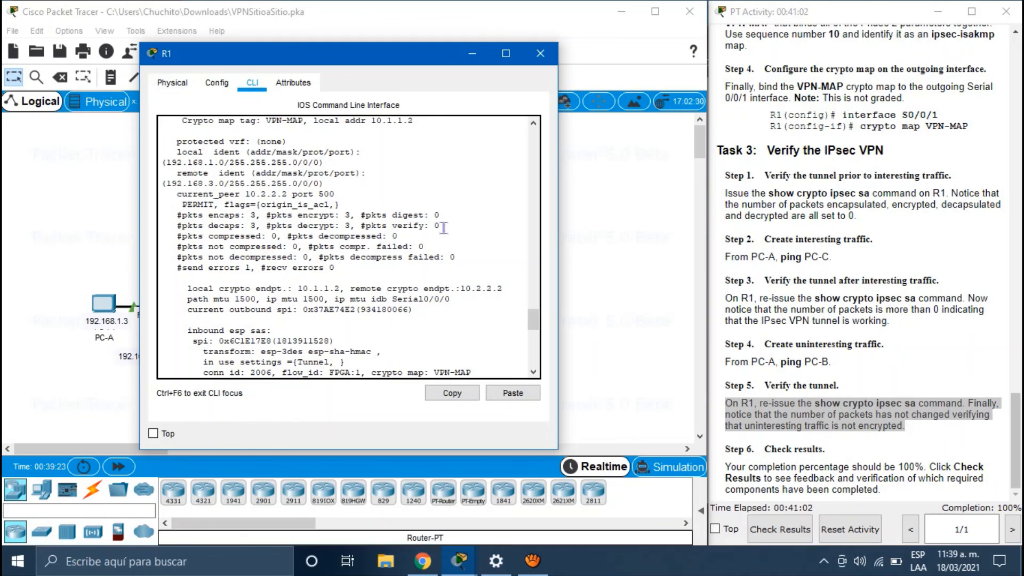
{"action": "left_click_drag", "start_coordinate": [453, 226], "coordinate": [169, 214]}
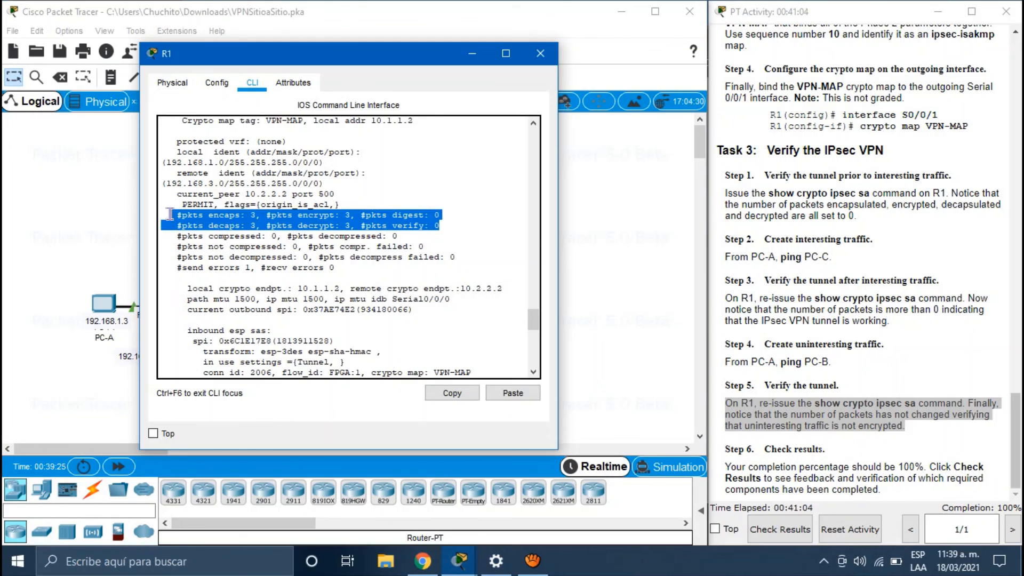
{"action": "left_click", "coordinate": [111, 259]}
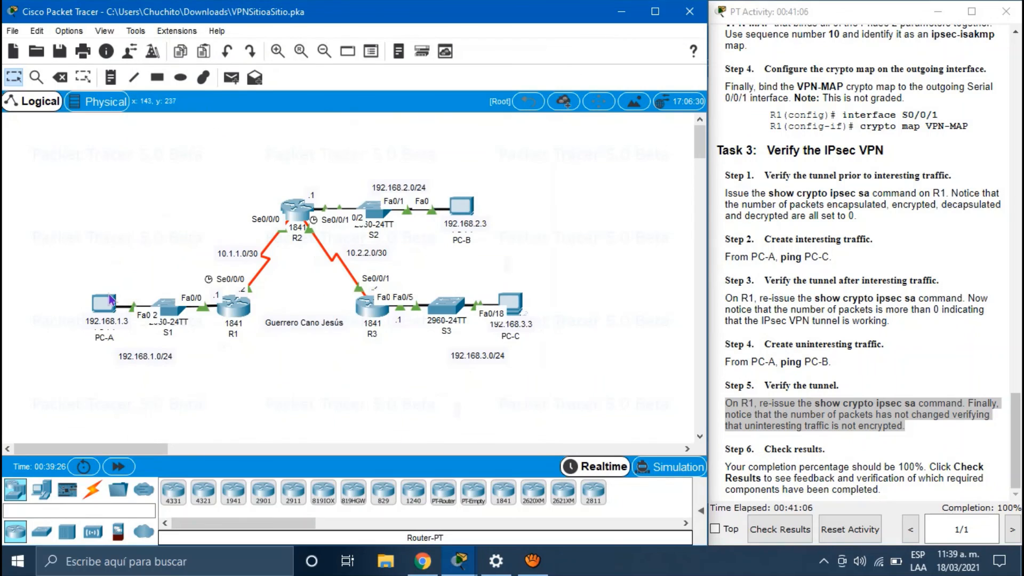
Step: Reposition PC-A's ping output window, then bring R1's IPsec counter output back up
{"action": "left_click", "coordinate": [109, 302]}
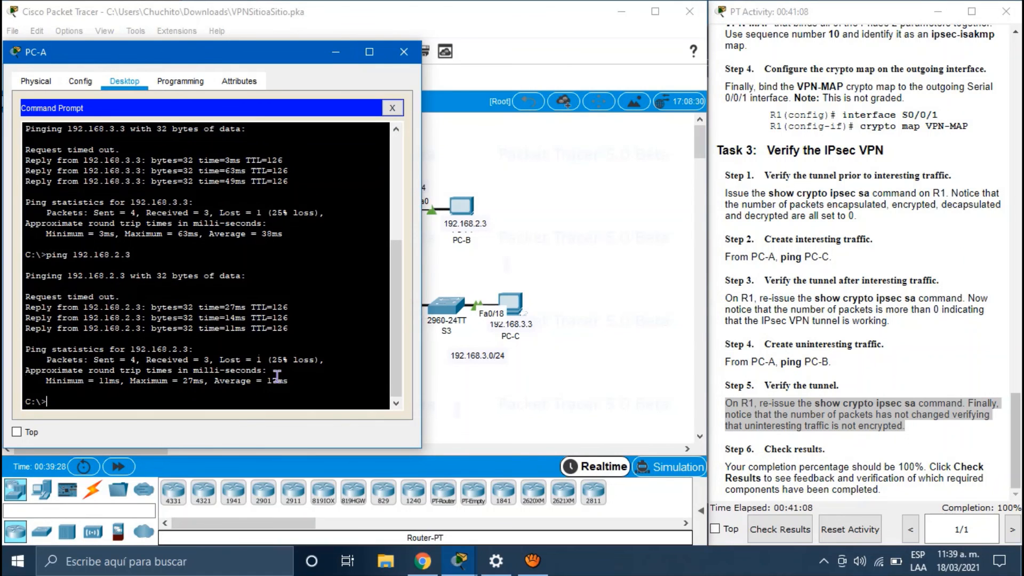
{"action": "left_click_drag", "start_coordinate": [227, 52], "coordinate": [334, 47]}
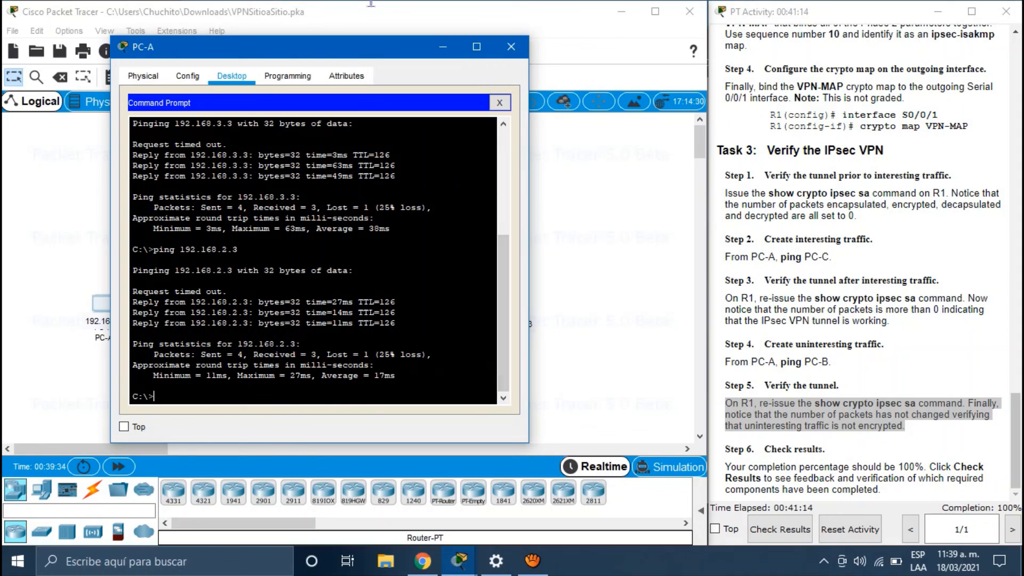
{"action": "left_click_drag", "start_coordinate": [356, 49], "coordinate": [293, 73]}
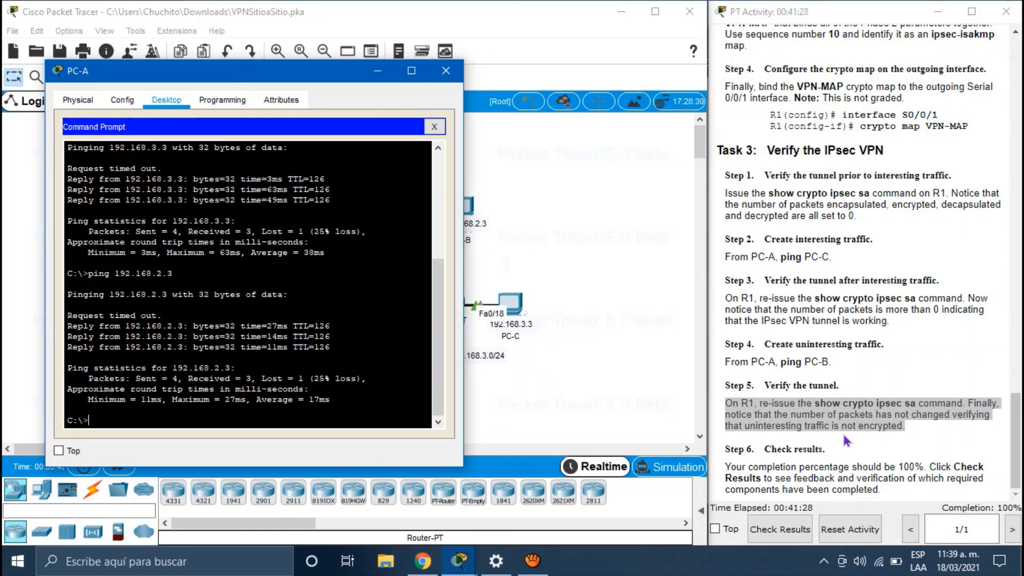
{"action": "left_click", "coordinate": [553, 347]}
{"action": "left_click", "coordinate": [235, 314]}
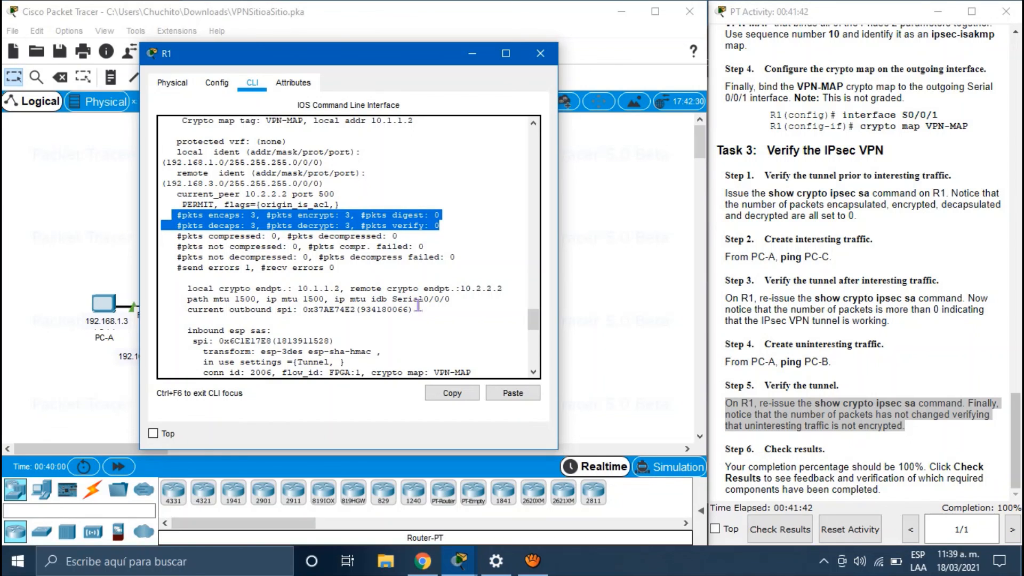
Step: Scroll through R1's SA output, close it, and review Step 6 in the instructions
{"action": "scroll", "coordinate": [418, 305], "scroll_direction": "down", "scroll_amount": 3}
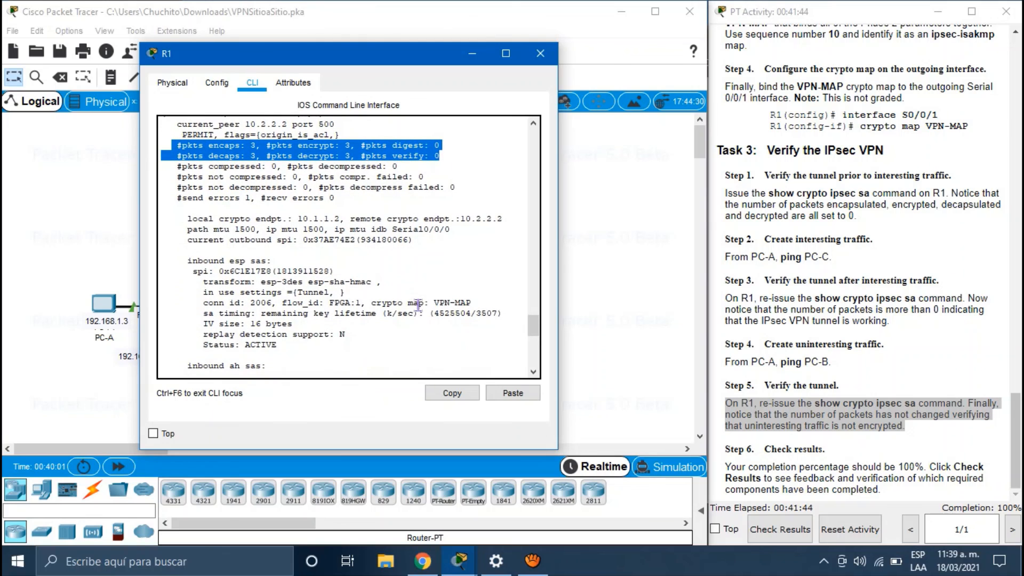
{"action": "scroll", "coordinate": [418, 305], "scroll_direction": "down", "scroll_amount": 9}
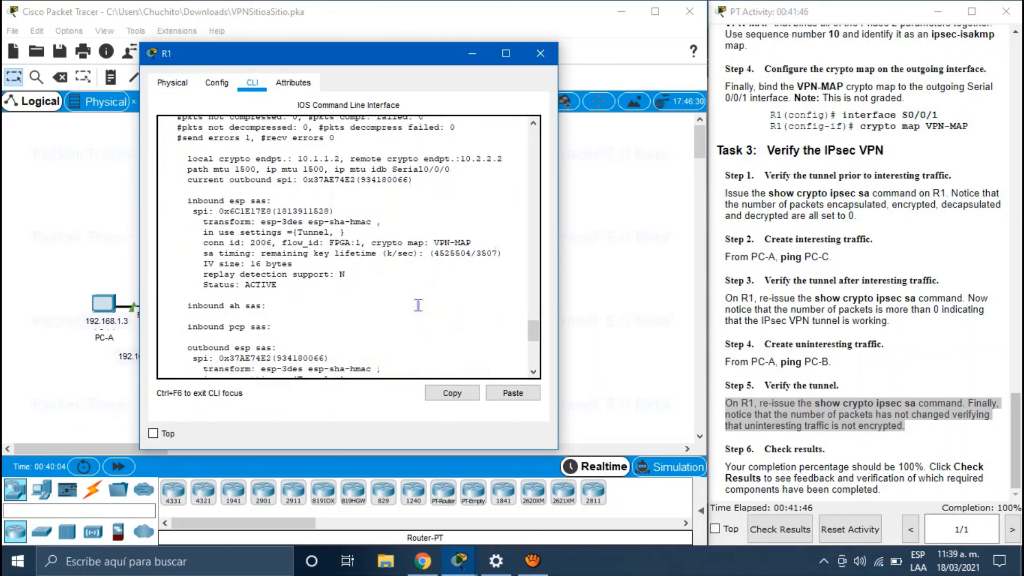
{"action": "scroll", "coordinate": [417, 305], "scroll_direction": "down", "scroll_amount": 4}
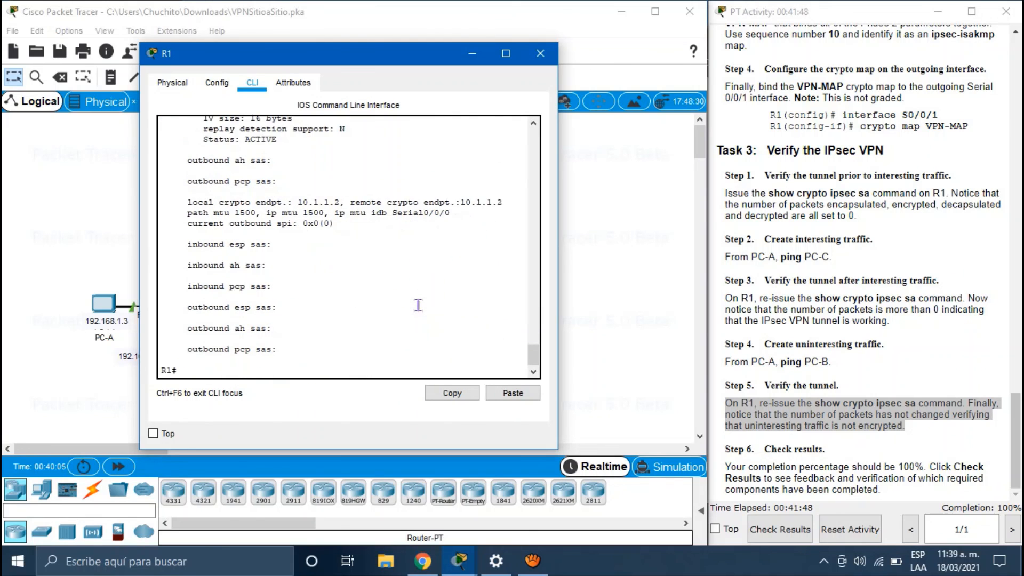
{"action": "scroll", "coordinate": [418, 305], "scroll_direction": "up", "scroll_amount": 1}
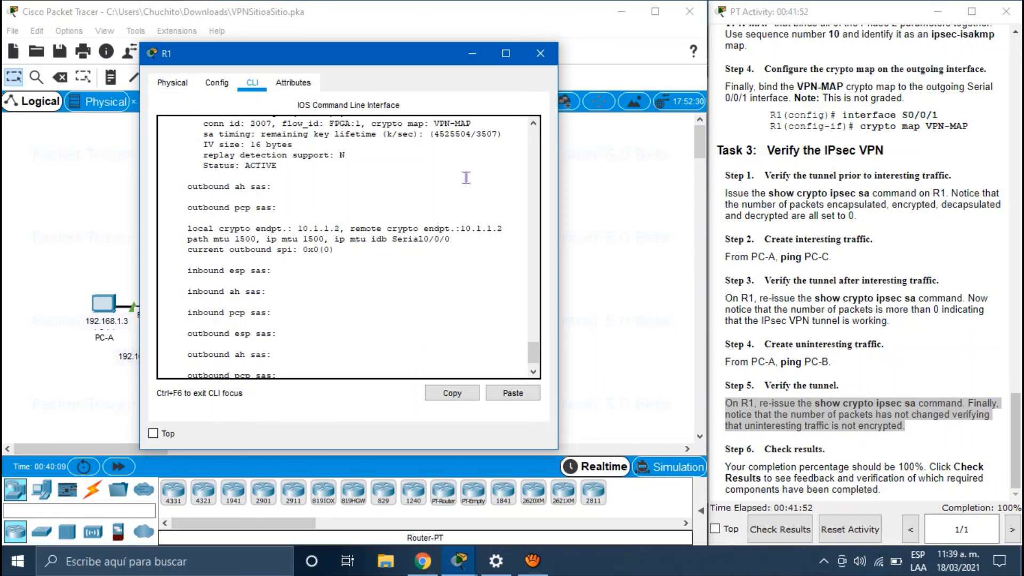
{"action": "scroll", "coordinate": [418, 342], "scroll_direction": "down", "scroll_amount": 1}
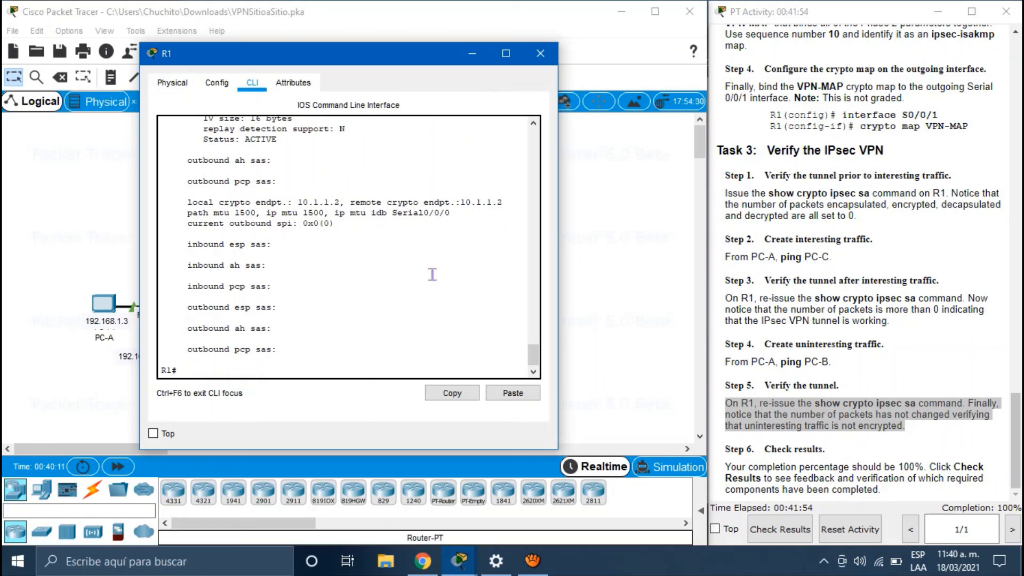
{"action": "left_click", "coordinate": [621, 304]}
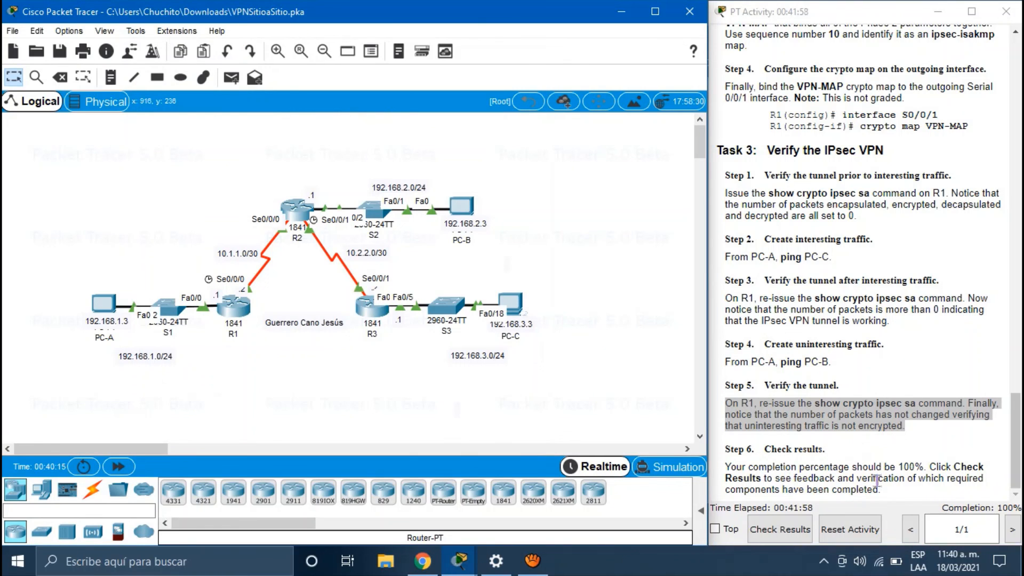
{"action": "left_click_drag", "start_coordinate": [885, 486], "coordinate": [720, 473]}
{"action": "left_click", "coordinate": [945, 499]}
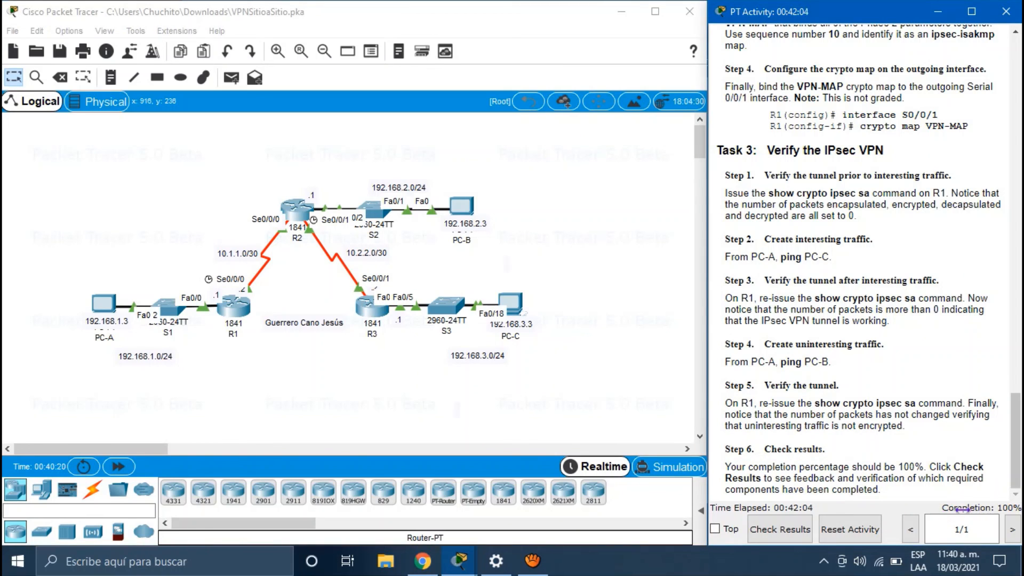
Step: Check results for a 12/12 score, review assessment items, and move the instructions window left
{"action": "left_click", "coordinate": [769, 532]}
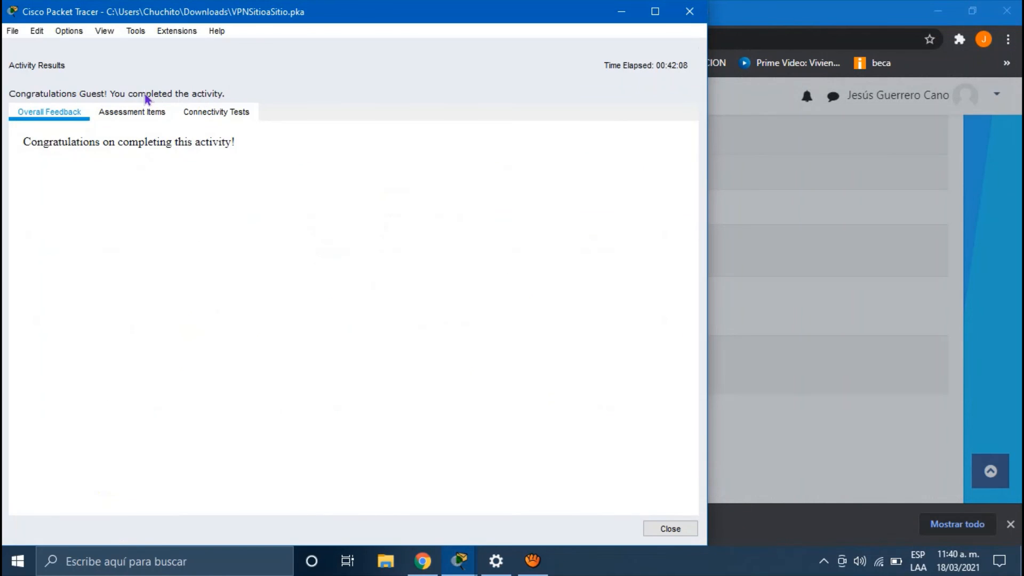
{"action": "left_click", "coordinate": [144, 113]}
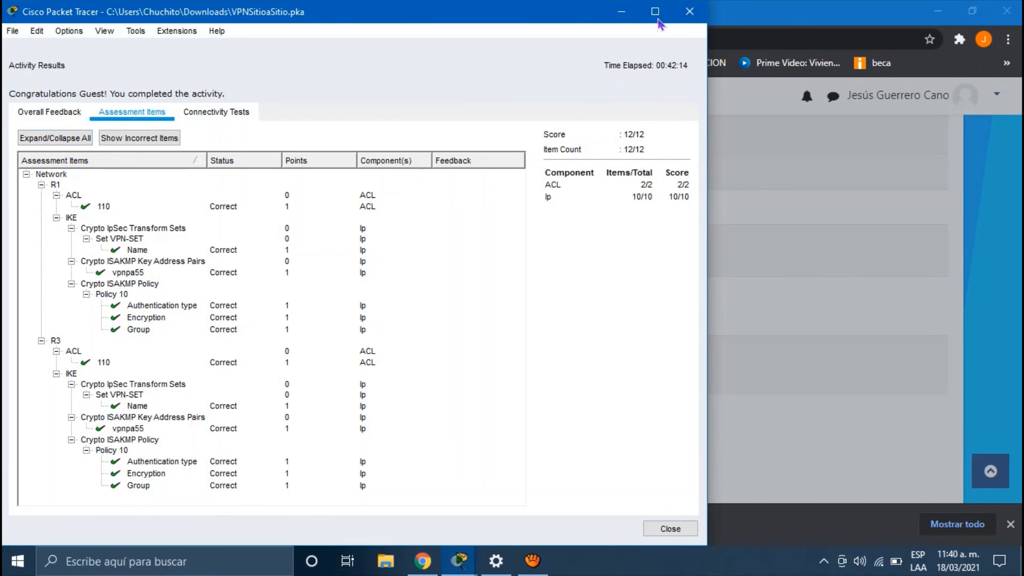
{"action": "left_click", "coordinate": [687, 15]}
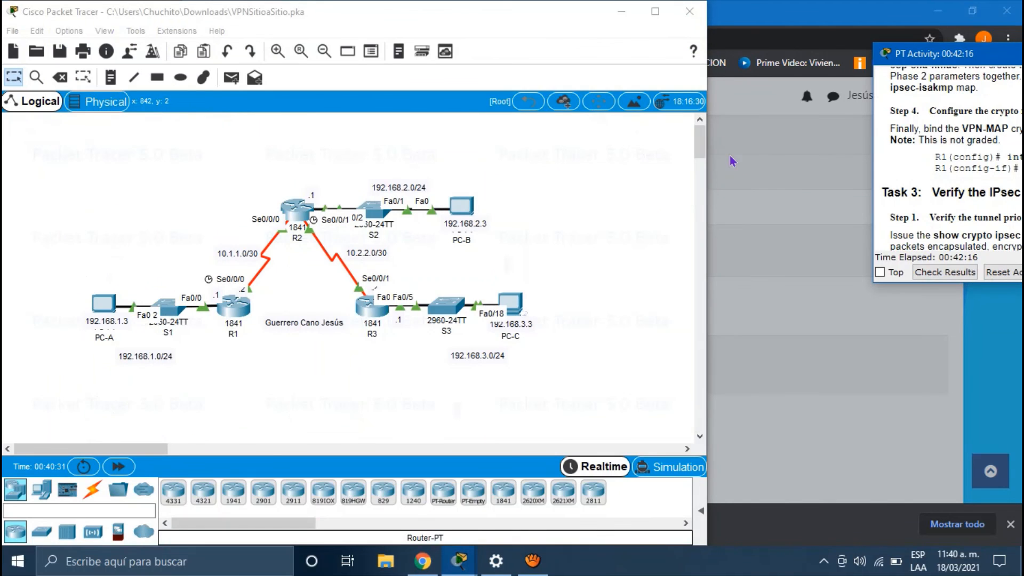
{"action": "left_click_drag", "start_coordinate": [933, 60], "coordinate": [692, 37]}
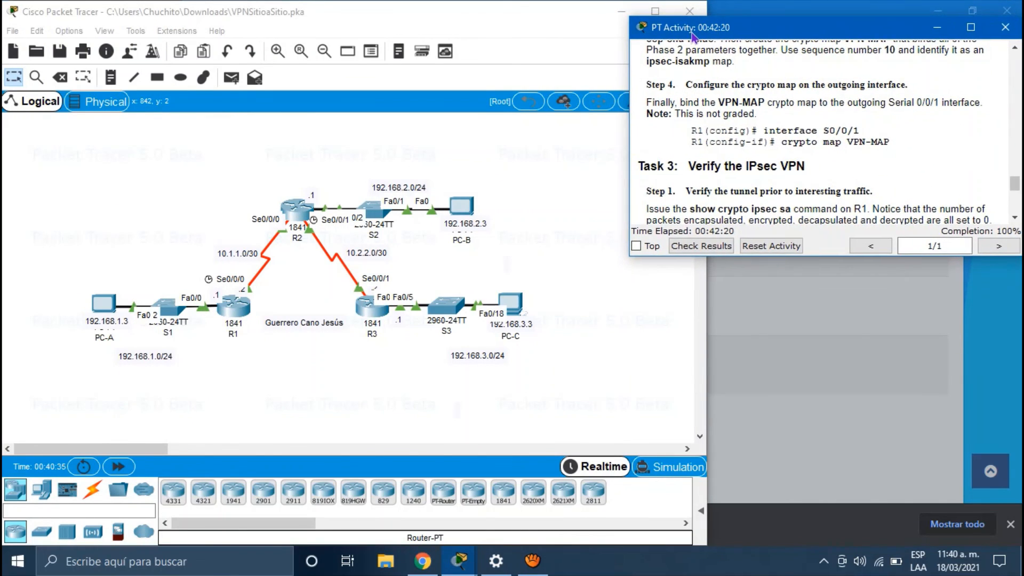